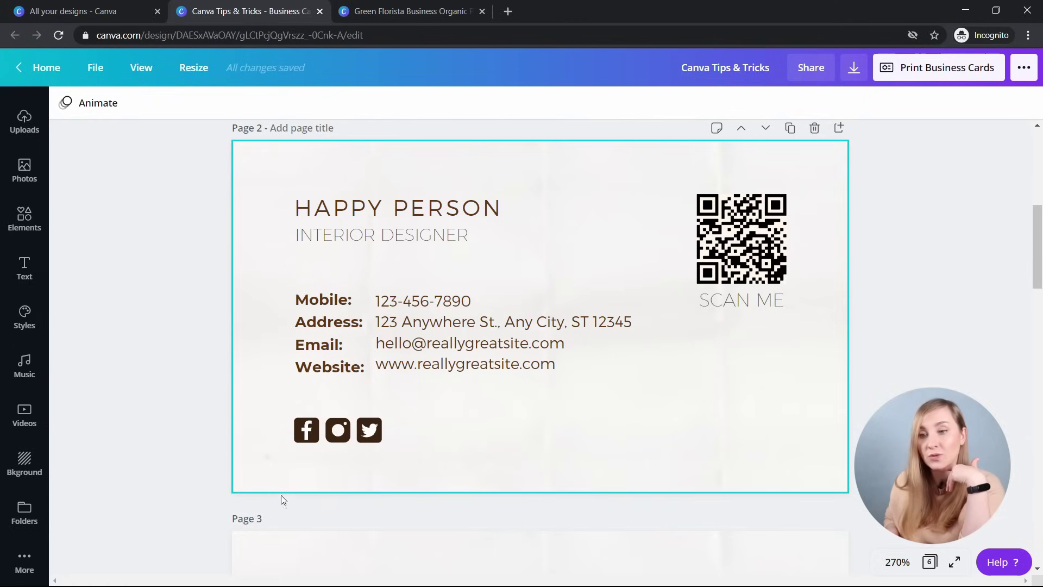
Generate a QR code for the Instagram profile URL and fit it over the old code above SCAN ME.
{"action": "left_click", "coordinate": [24, 562]}
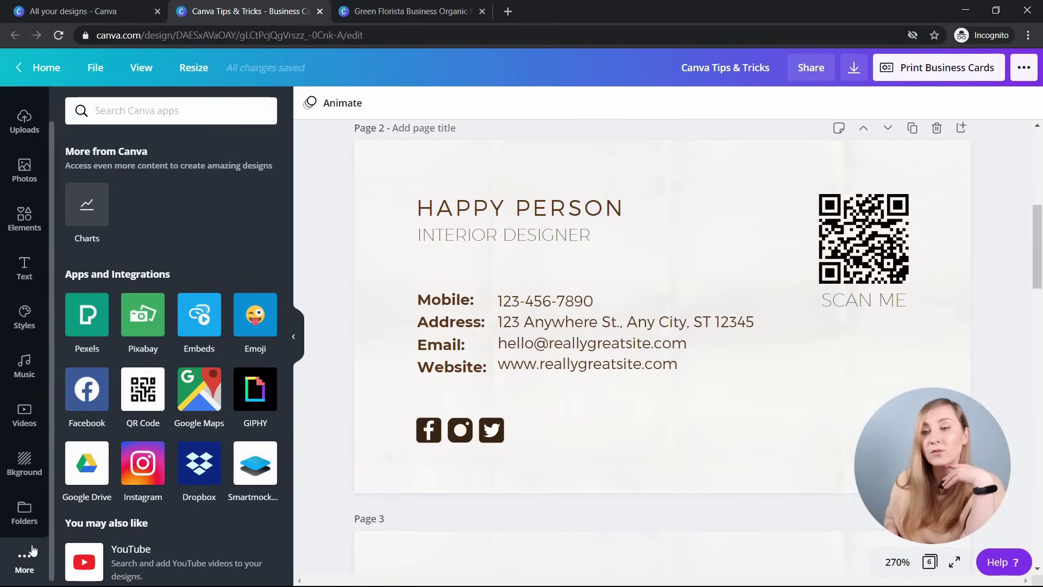
{"action": "left_click", "coordinate": [145, 99]}
{"action": "type", "text": "qr"}
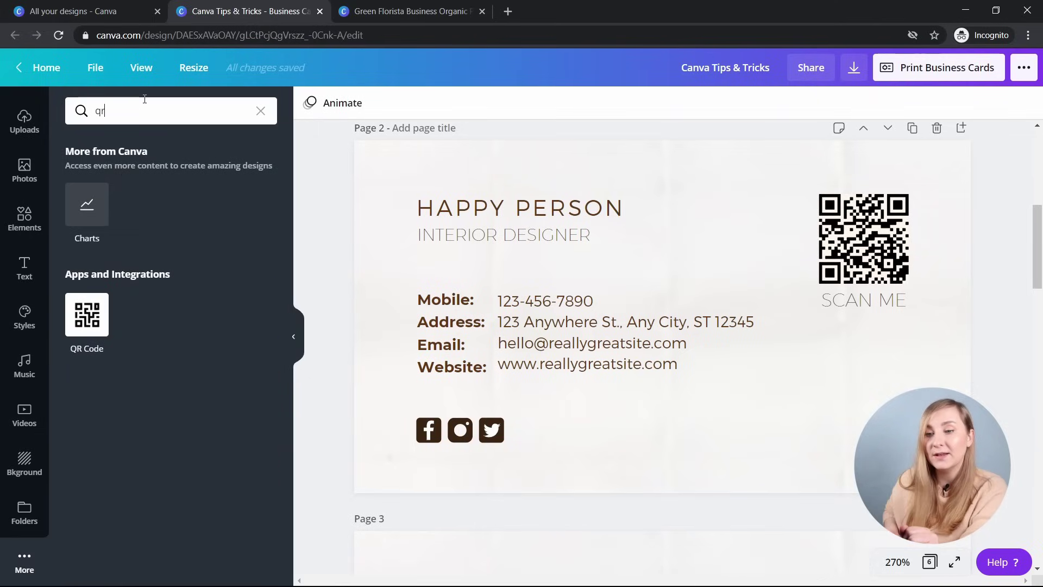
{"action": "left_click", "coordinate": [87, 320]}
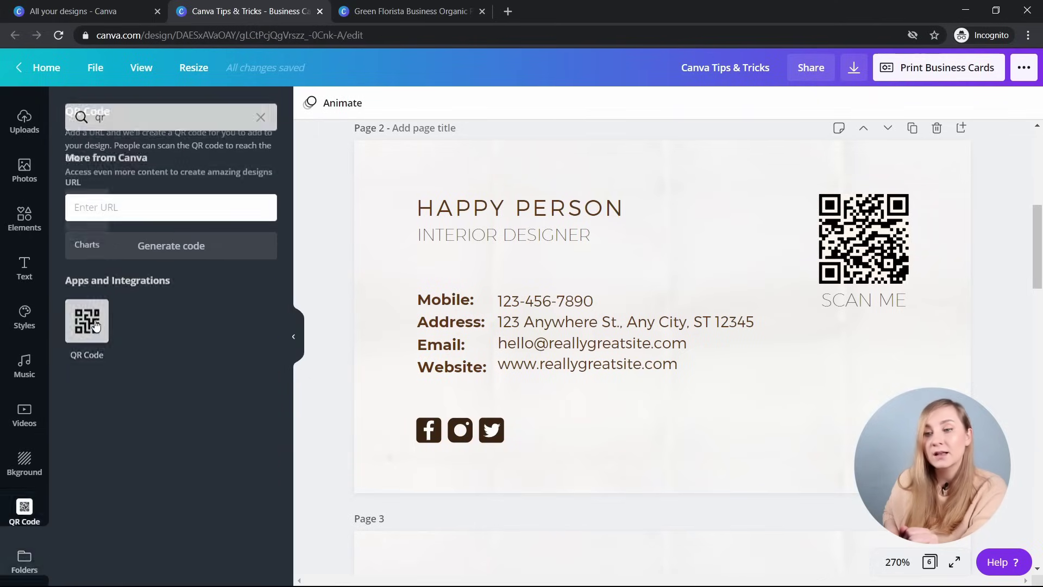
{"action": "left_click", "coordinate": [96, 206]}
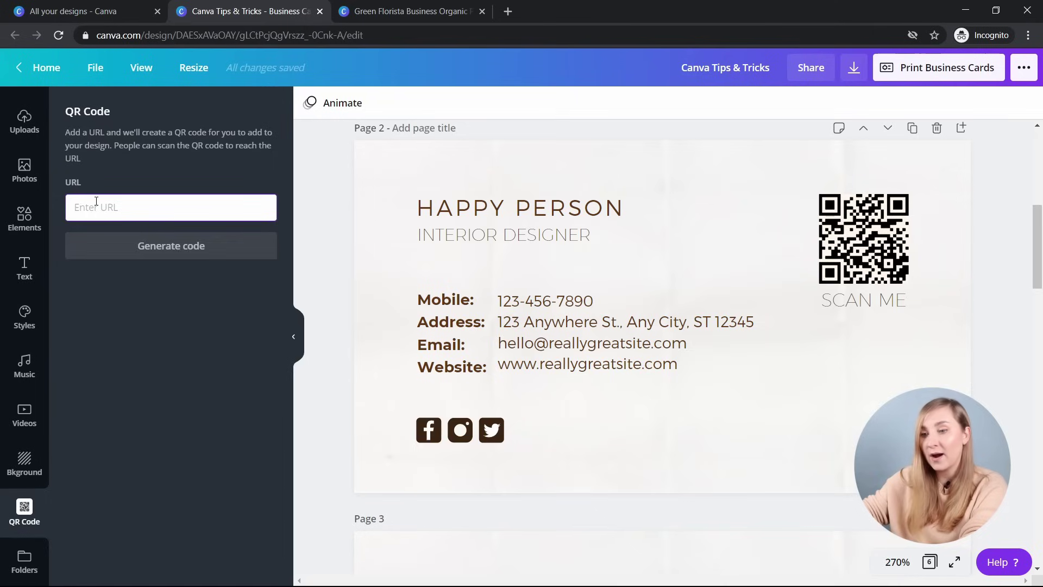
{"action": "type", "text": "www.instagram.com/nataliakalinska"}
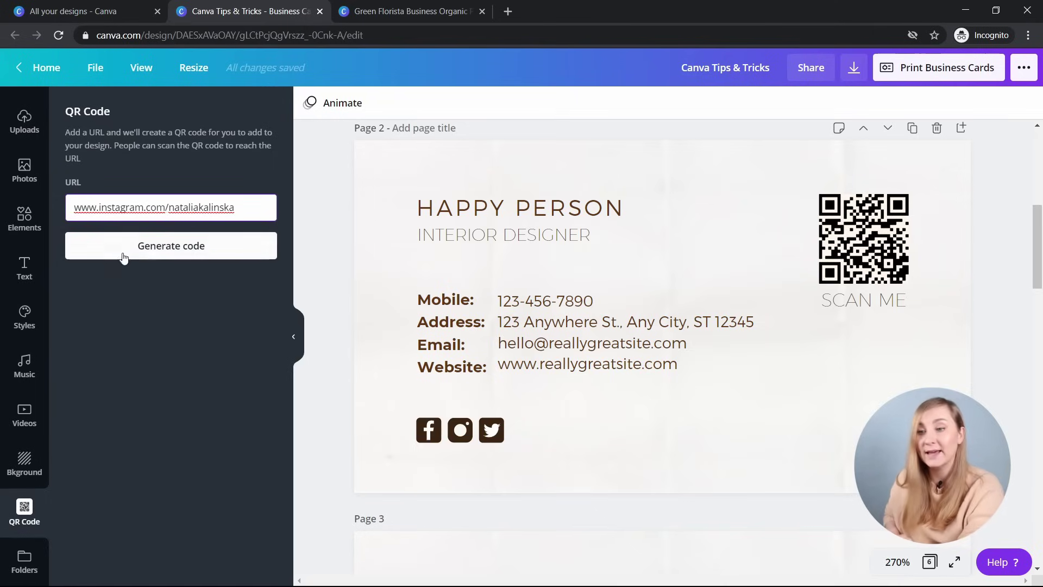
{"action": "left_click", "coordinate": [136, 257]}
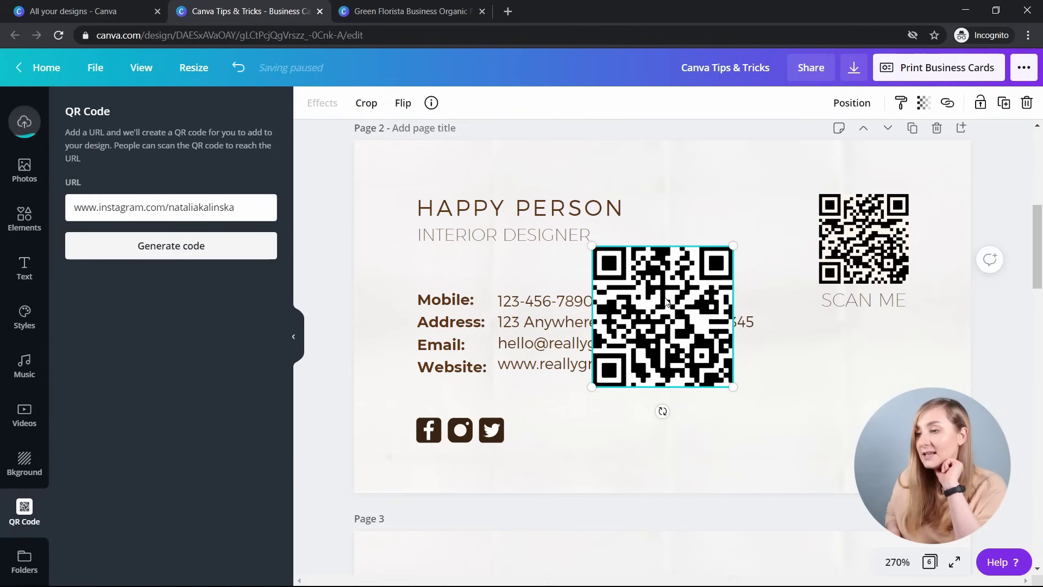
{"action": "left_click_drag", "start_coordinate": [660, 321], "coordinate": [836, 268]}
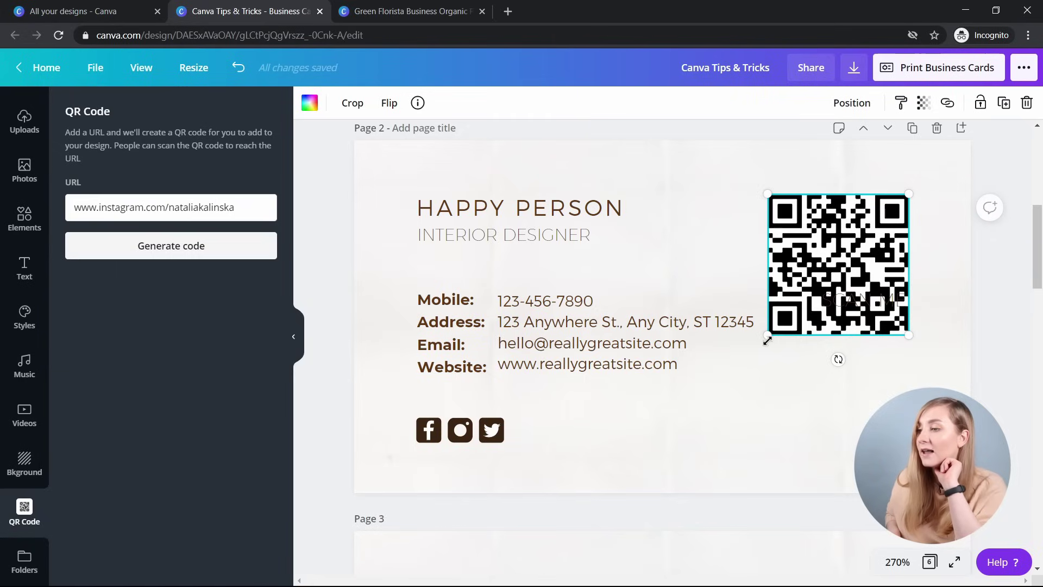
{"action": "left_click_drag", "start_coordinate": [767, 340], "coordinate": [814, 288]}
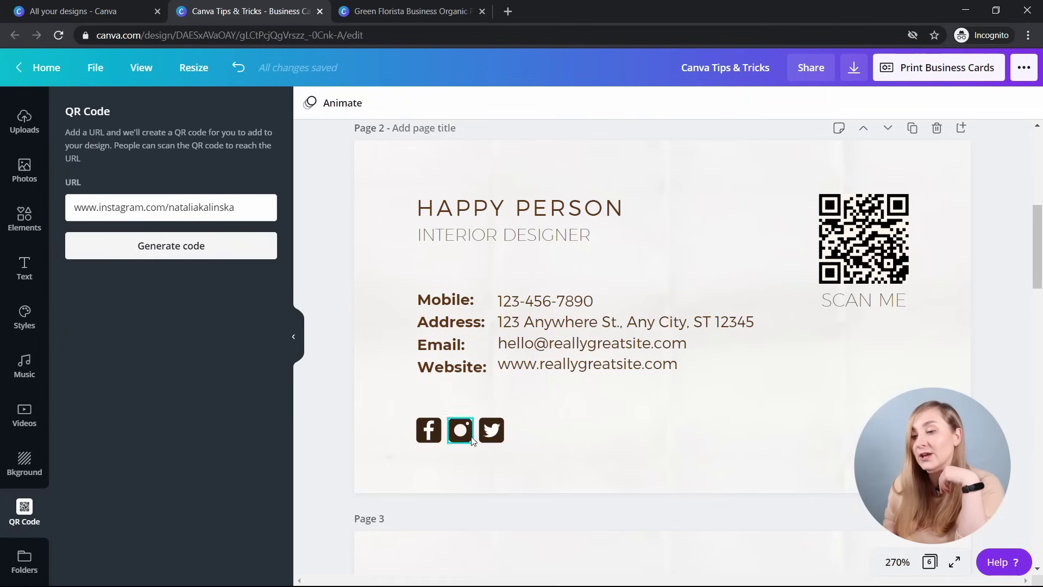
Line up the Facebook, Instagram and Twitter icons and space them evenly with Tidy up.
{"action": "mouse_move", "coordinate": [472, 441]}
{"action": "left_mouse_down"}
{"action": "mouse_move", "coordinate": [495, 462]}
{"action": "mouse_move", "coordinate": [440, 459]}
{"action": "mouse_move", "coordinate": [523, 417]}
{"action": "mouse_move", "coordinate": [505, 431]}
{"action": "mouse_move", "coordinate": [526, 429]}
{"action": "mouse_move", "coordinate": [454, 433]}
{"action": "left_mouse_up"}
{"action": "key", "text": "Escape"}
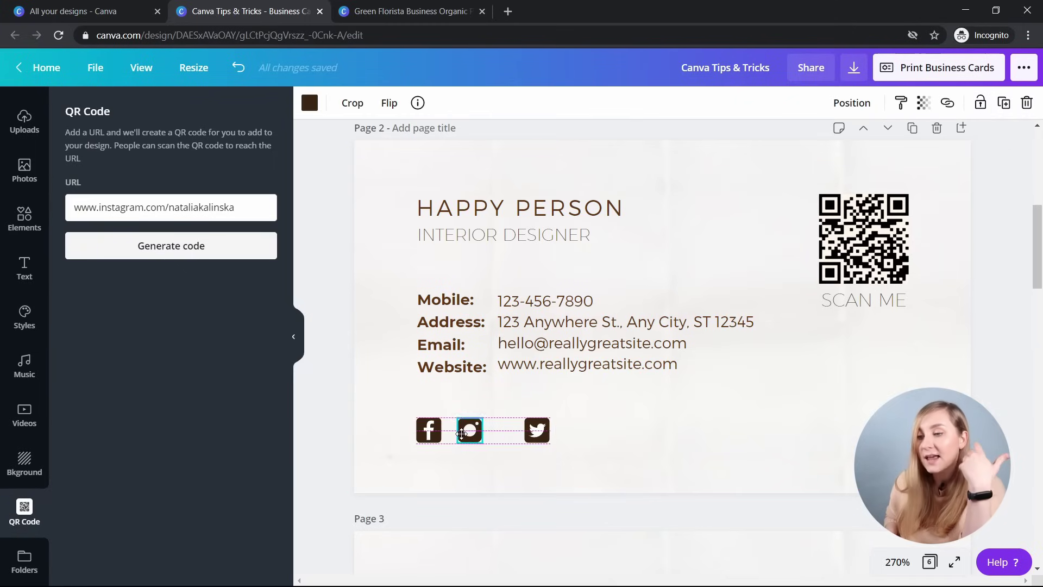
{"action": "left_click_drag", "start_coordinate": [536, 430], "coordinate": [501, 430]}
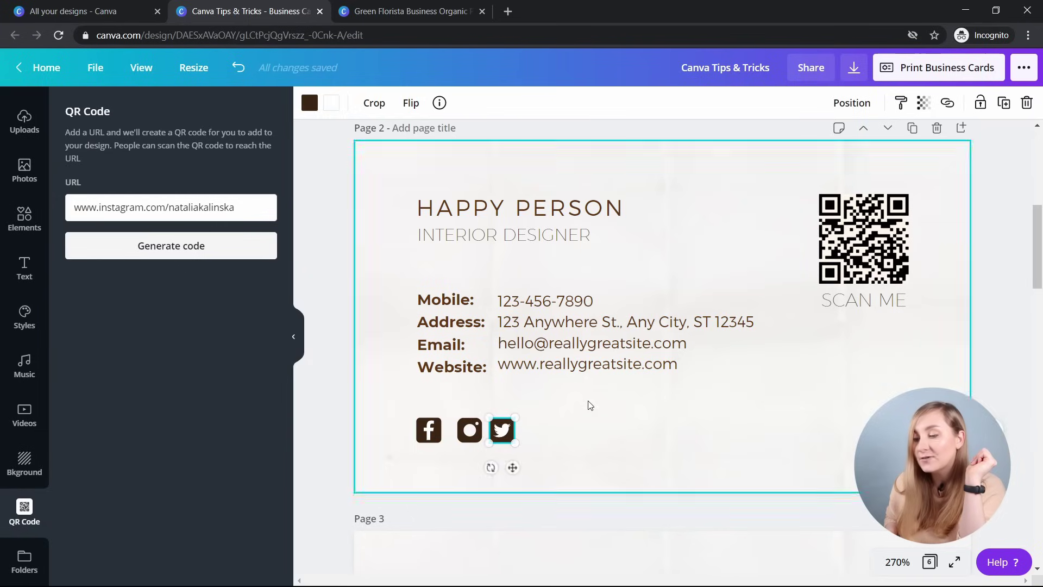
{"action": "left_click_drag", "start_coordinate": [532, 466], "coordinate": [410, 434]}
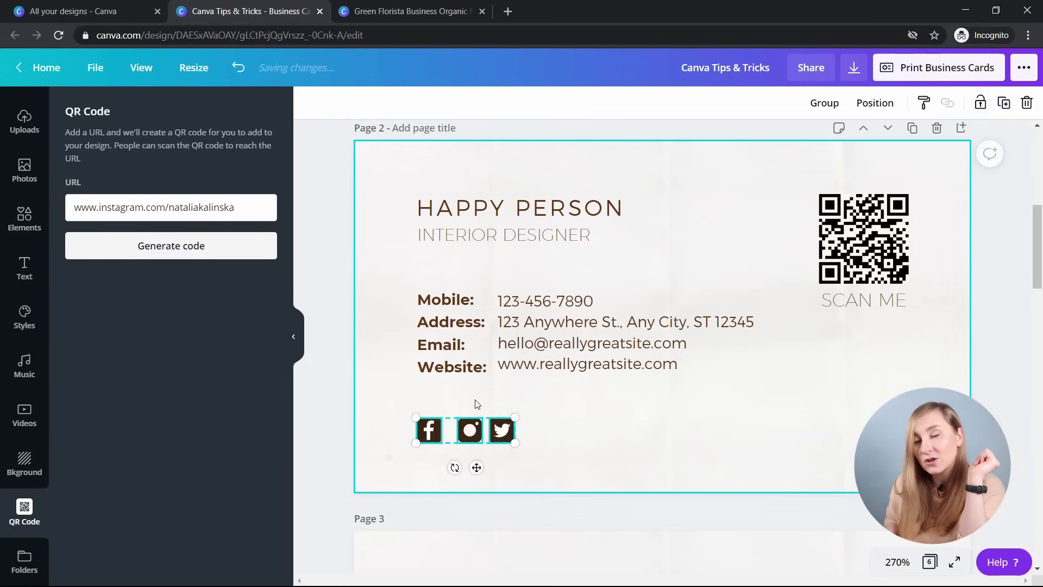
{"action": "left_click", "coordinate": [876, 106]}
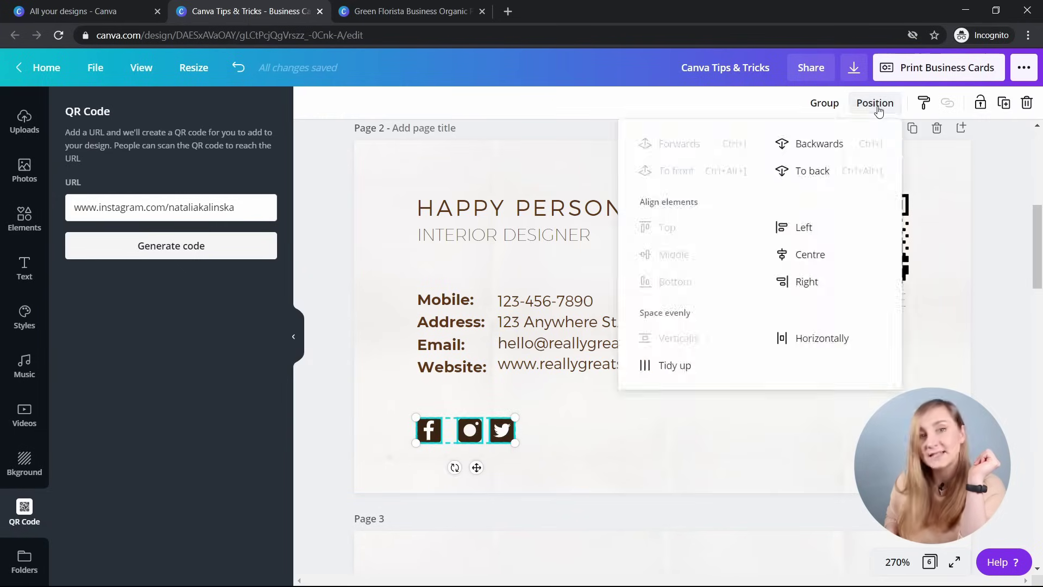
{"action": "left_click", "coordinate": [676, 375]}
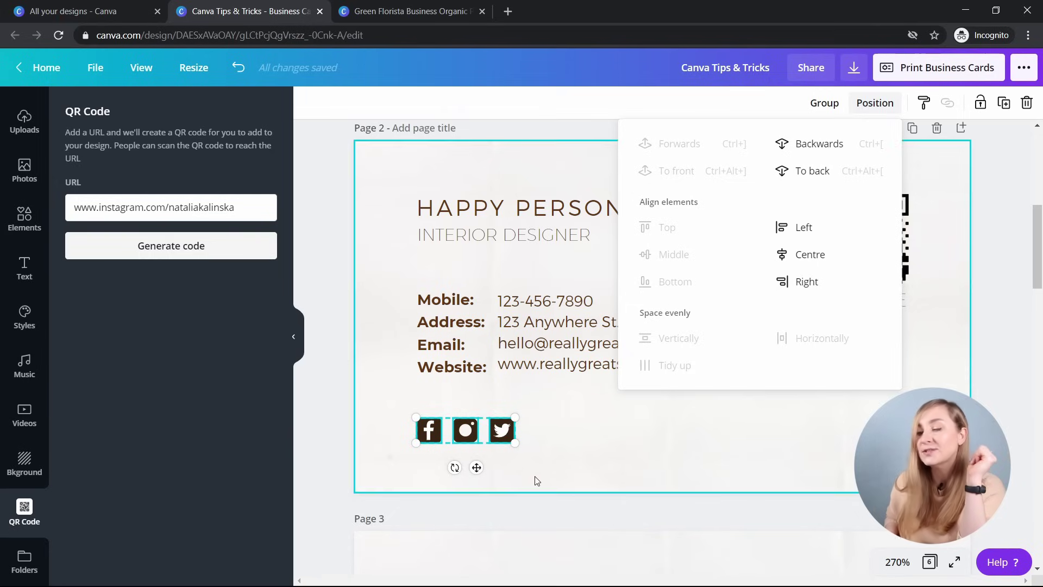
{"action": "left_click", "coordinate": [545, 466]}
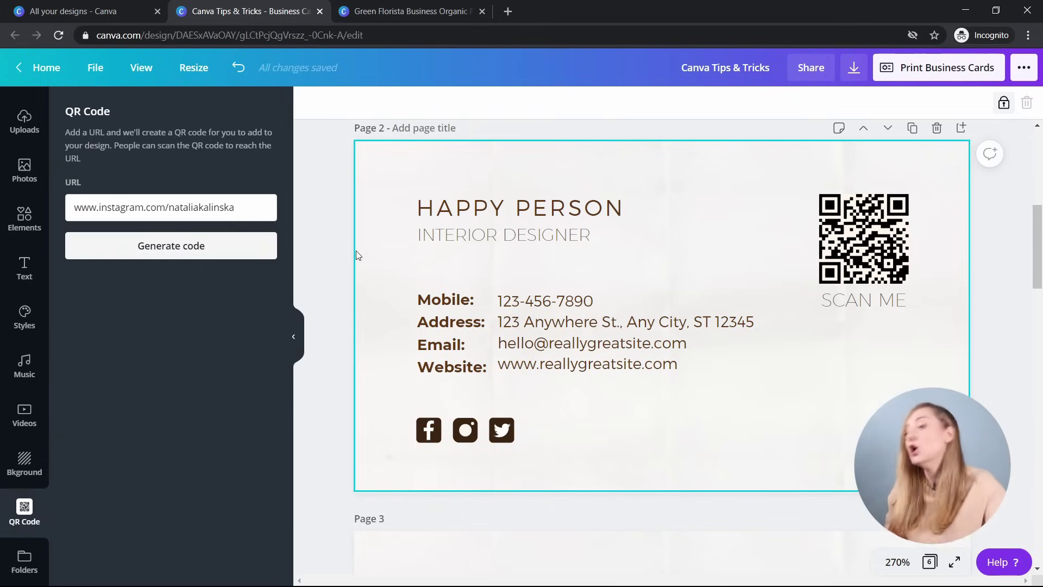
Ungroup the card's text elements and select HAPPY PERSON on its own.
{"action": "left_click", "coordinate": [511, 341]}
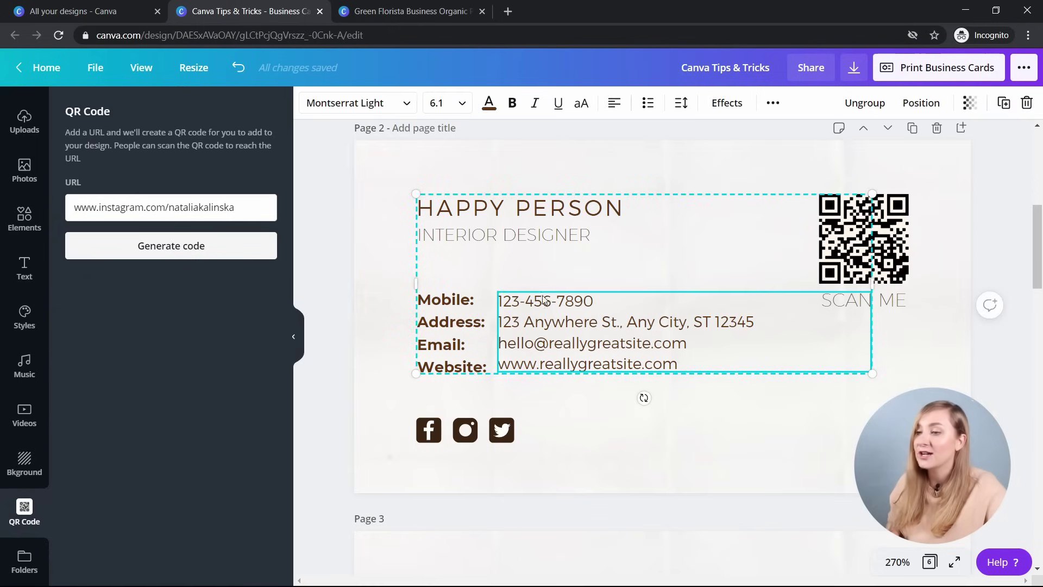
{"action": "left_click", "coordinate": [498, 234]}
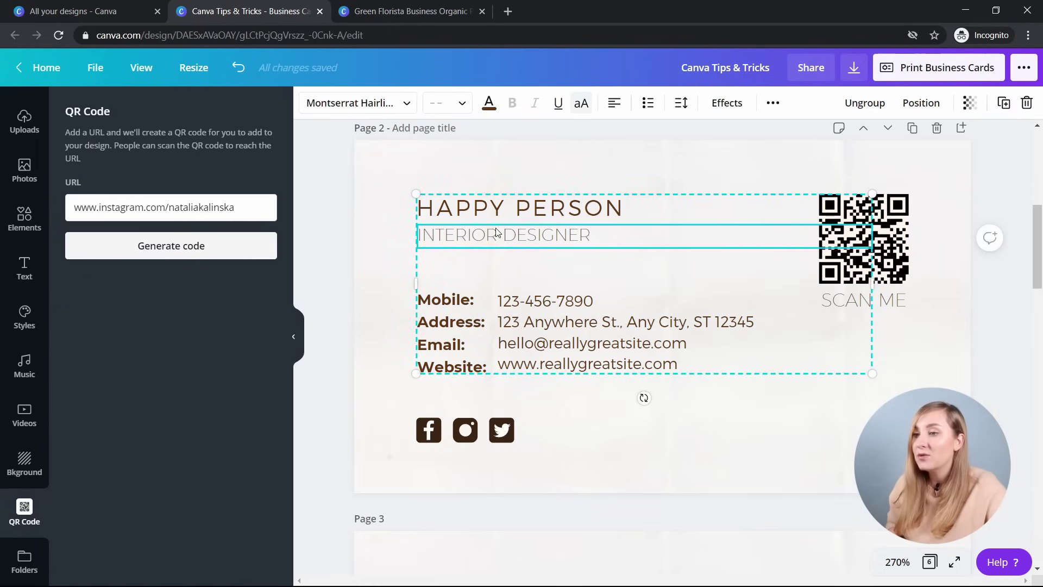
{"action": "left_click", "coordinate": [499, 212]}
{"action": "left_click", "coordinate": [864, 103]}
{"action": "left_click", "coordinate": [538, 177]}
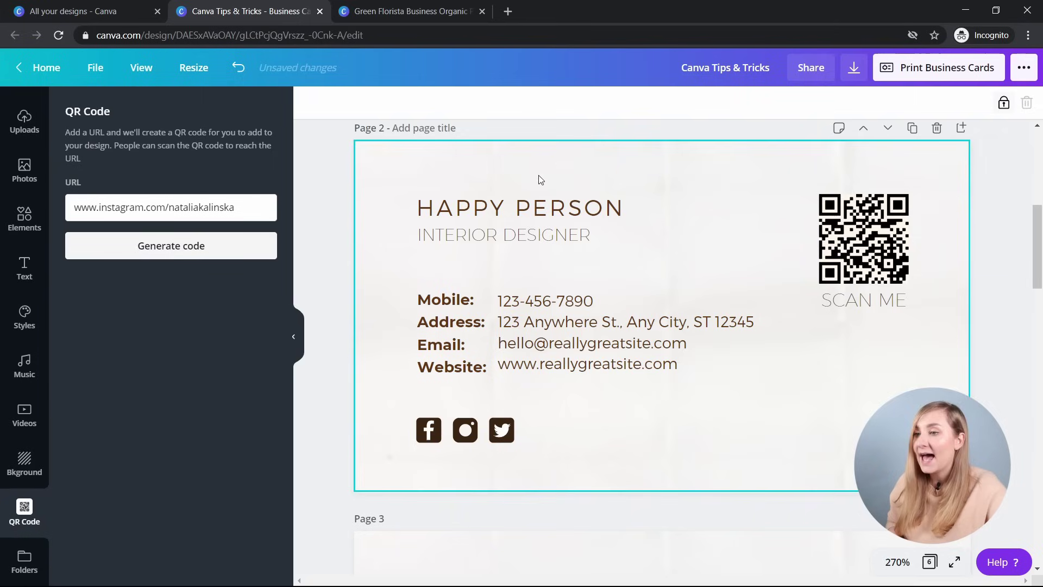
{"action": "left_click", "coordinate": [532, 201]}
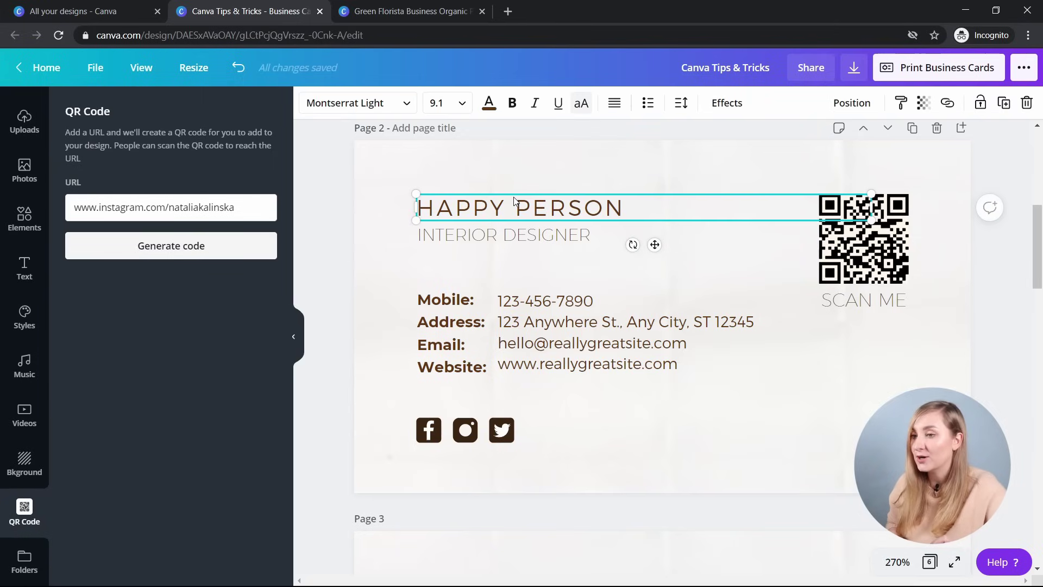
Try top, middle, bottom, left, centre and right page alignments on HAPPY PERSON, then undo.
{"action": "left_click", "coordinate": [849, 109]}
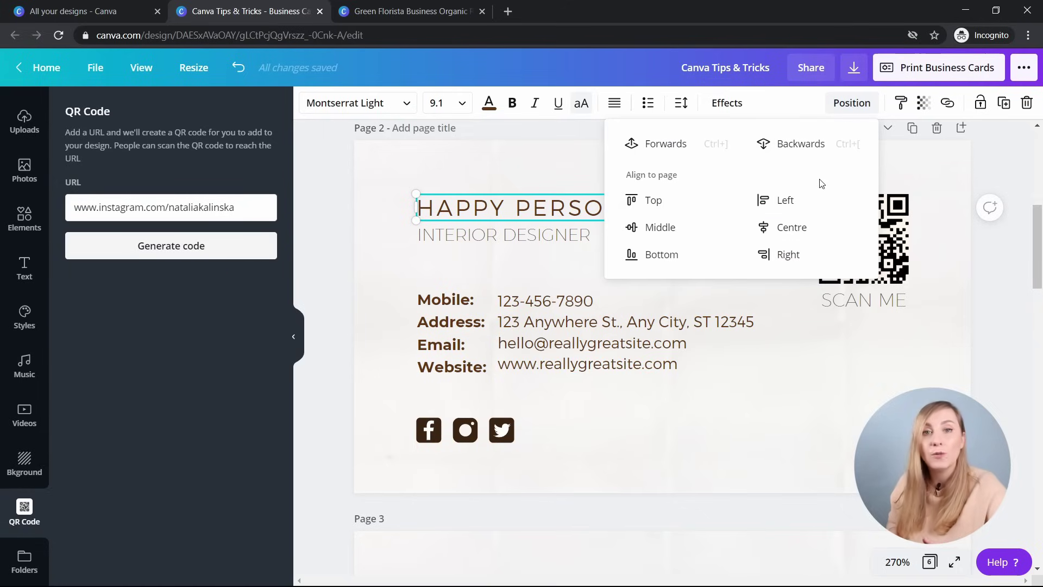
{"action": "left_click", "coordinate": [655, 203]}
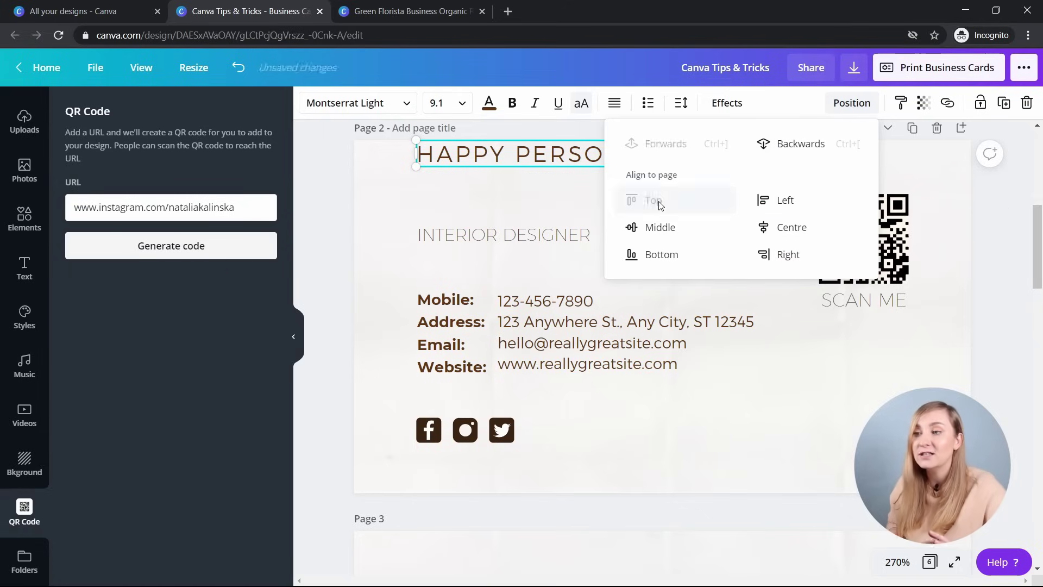
{"action": "left_click", "coordinate": [669, 229]}
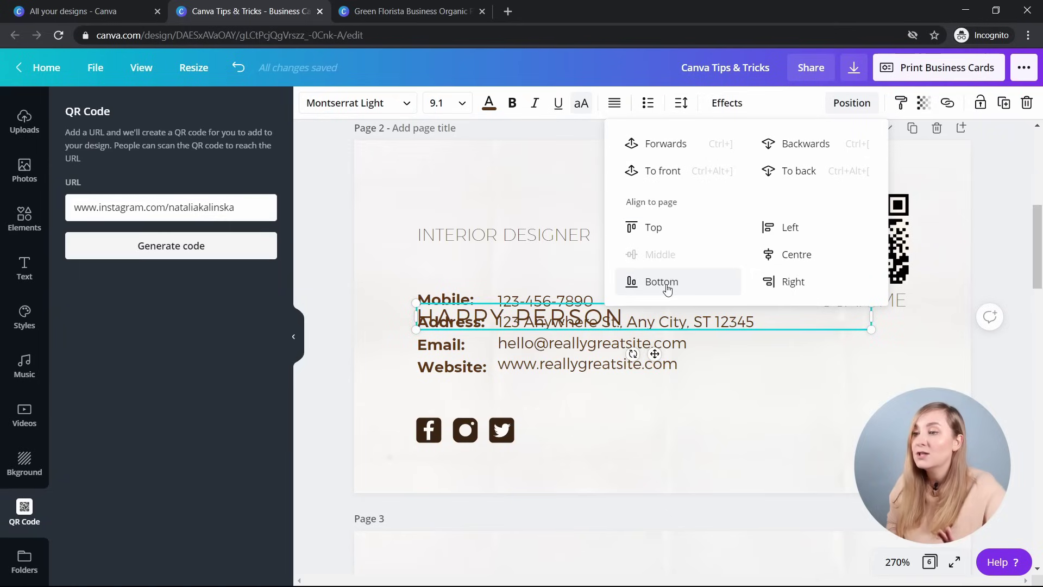
{"action": "left_click", "coordinate": [668, 254]}
{"action": "left_click", "coordinate": [784, 202]}
{"action": "left_click", "coordinate": [791, 227]}
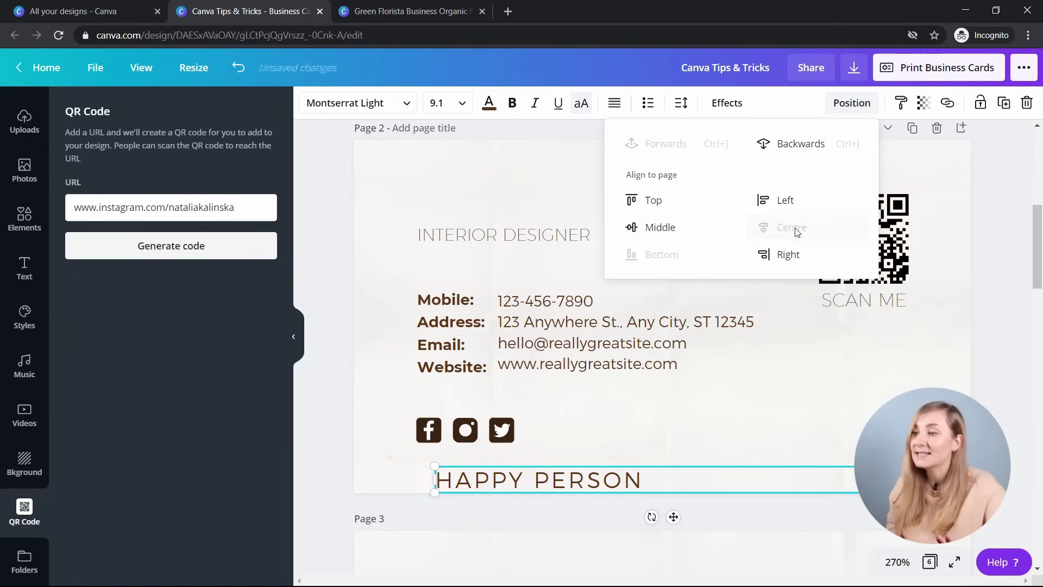
{"action": "left_click", "coordinate": [788, 255]}
{"action": "key", "text": "ctrl+z"}
{"action": "key", "text": "ctrl+z"}
{"action": "key", "text": "ctrl+z"}
{"action": "key", "text": "ctrl+z"}
{"action": "key", "text": "ctrl+z"}
{"action": "key", "text": "ctrl+z"}
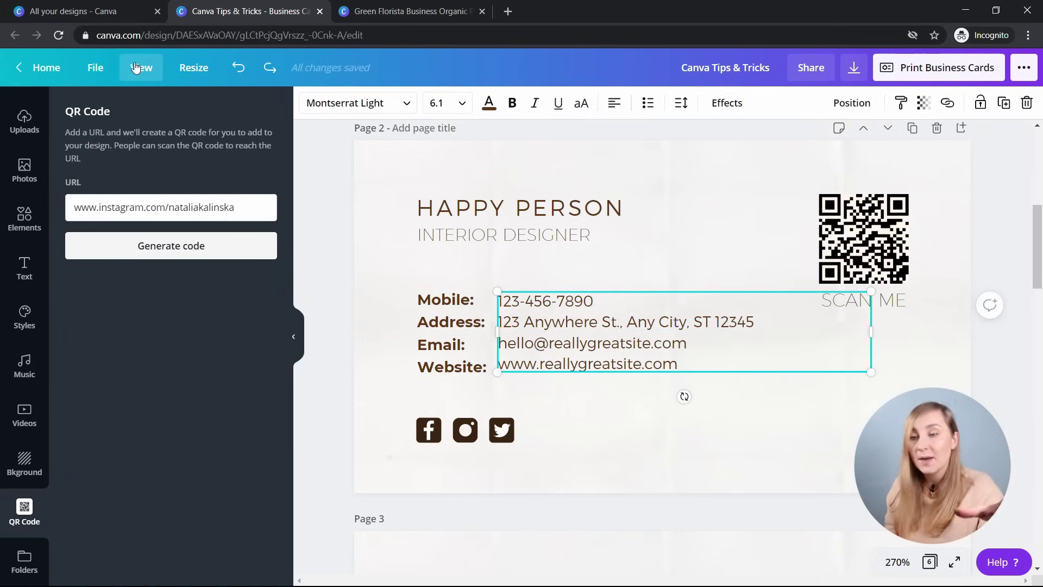
Turn on rulers, pull a vertical guide across the card, and snap the text onto it.
{"action": "left_click", "coordinate": [136, 68]}
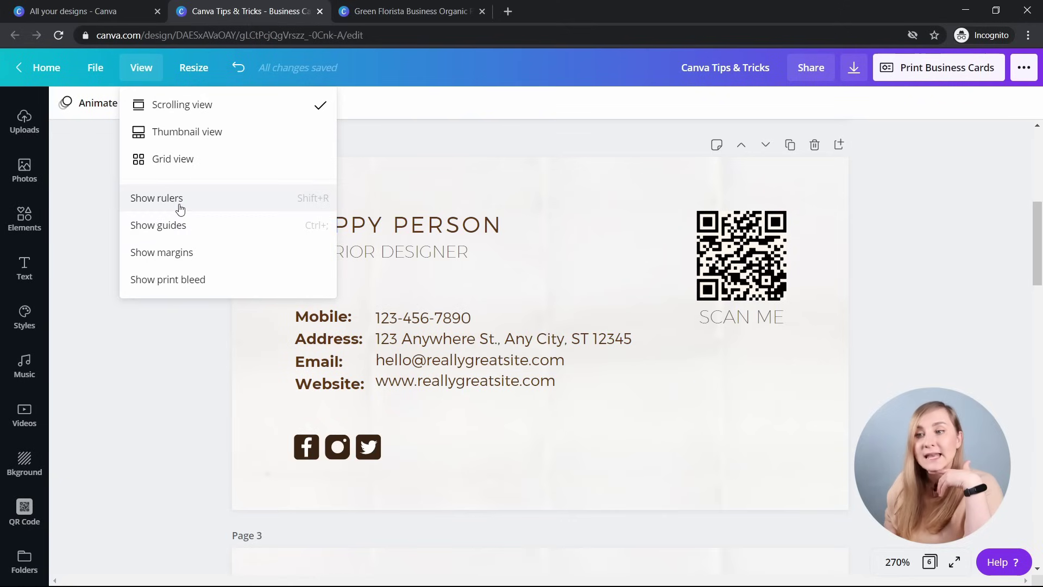
{"action": "left_click", "coordinate": [211, 202]}
{"action": "left_click", "coordinate": [130, 78]}
{"action": "left_click", "coordinate": [190, 234]}
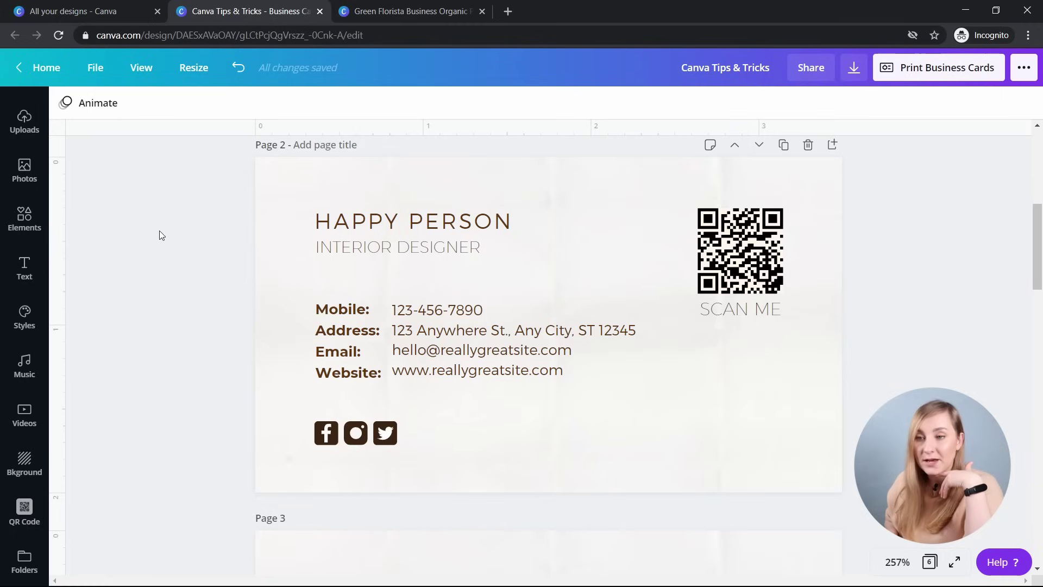
{"action": "left_click_drag", "start_coordinate": [59, 254], "coordinate": [302, 253]}
{"action": "left_click_drag", "start_coordinate": [401, 247], "coordinate": [387, 247]}
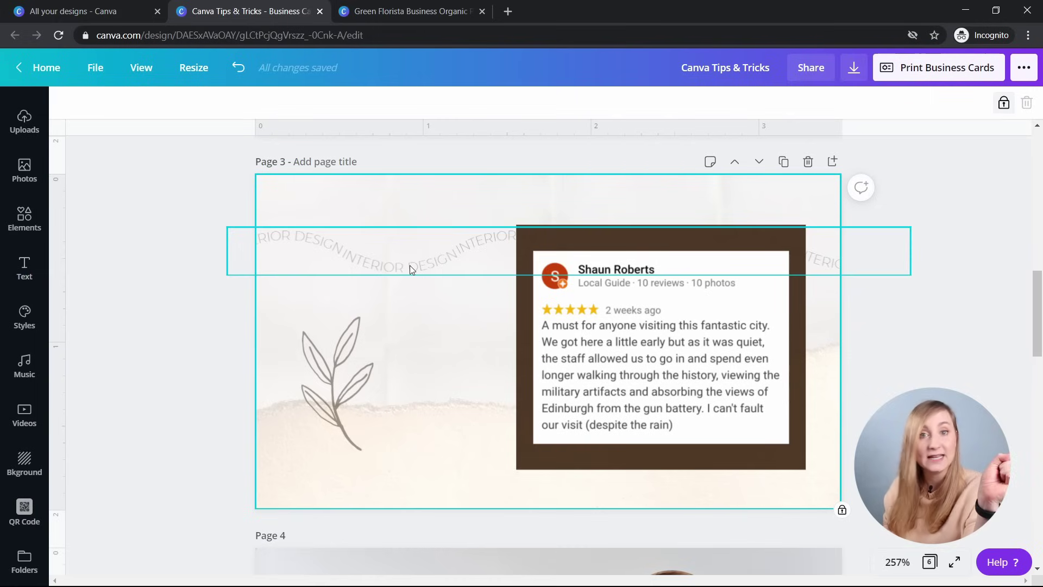
Add an upper-case 'Text' heading to page 3 in Montserrat Hairline.
{"action": "key", "text": "ctrl+z"}
{"action": "left_click", "coordinate": [29, 275]}
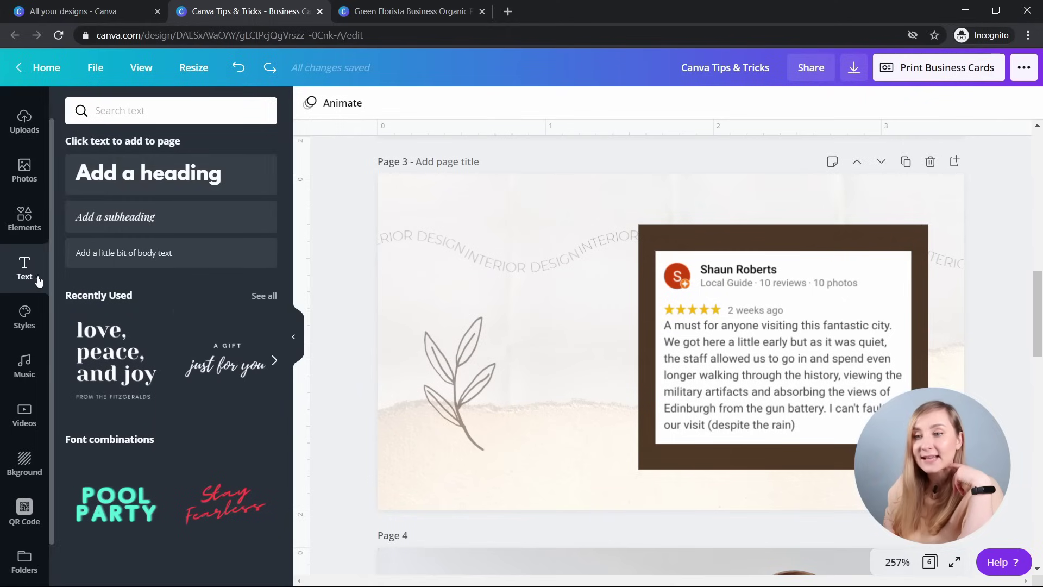
{"action": "left_click", "coordinate": [148, 173]}
{"action": "key", "text": "BackSpace"}
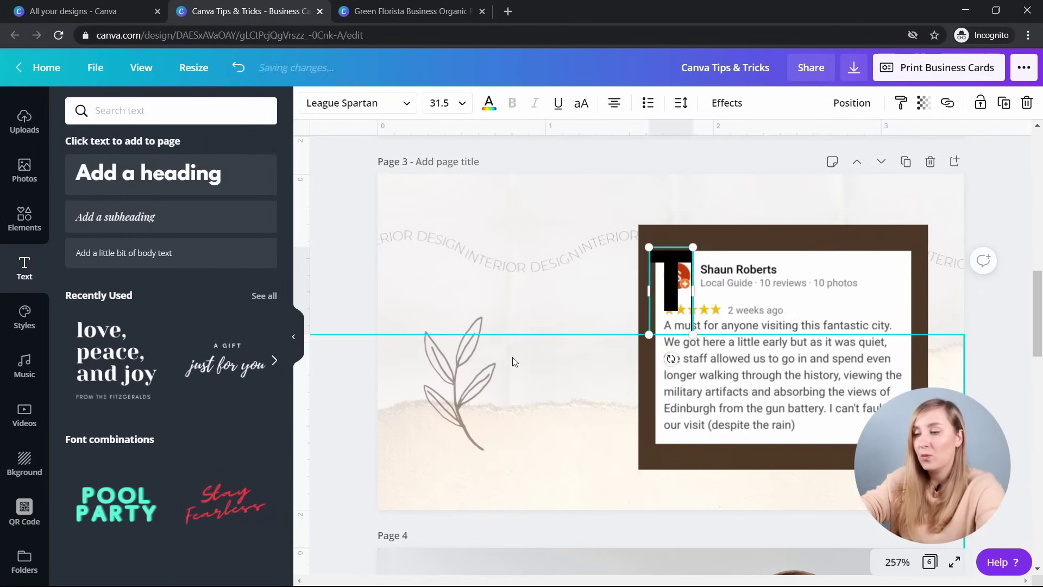
{"action": "type", "text": "Text"}
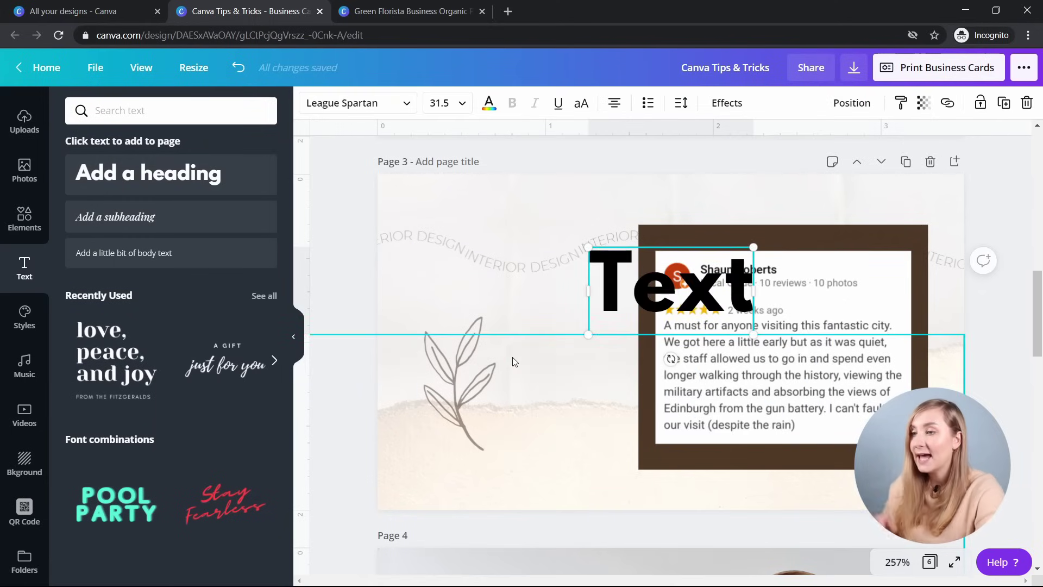
{"action": "left_click", "coordinate": [582, 103]}
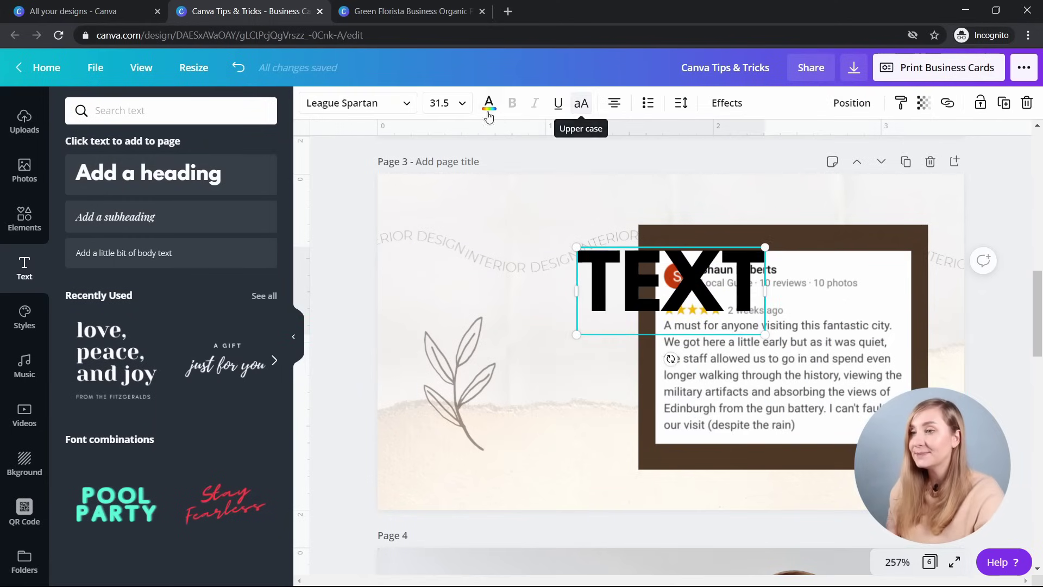
{"action": "left_click", "coordinate": [356, 102]}
{"action": "left_click", "coordinate": [185, 176]}
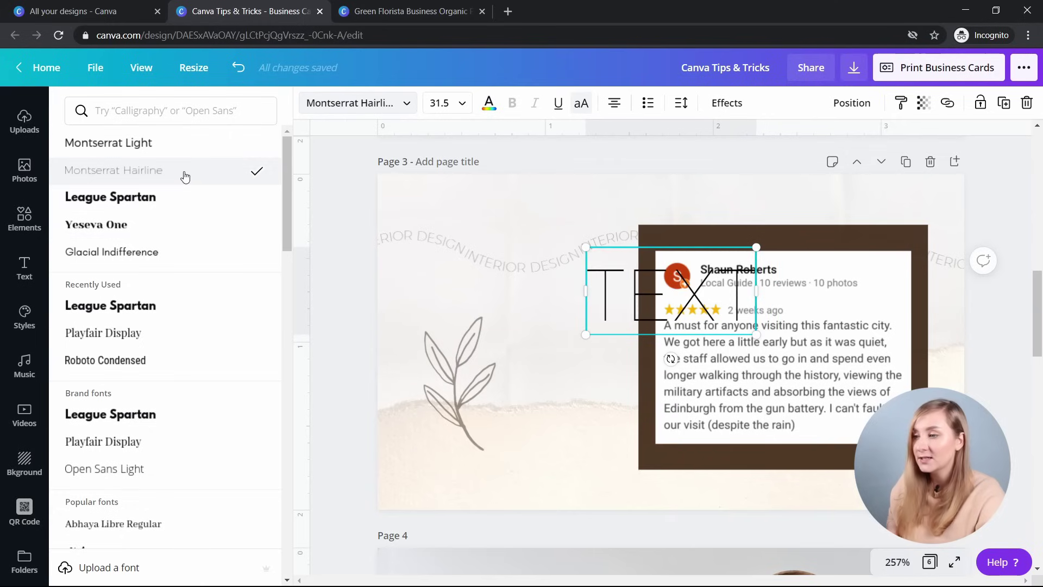
Curve the TEXT heading, shrink it, and add a duplicate curved the opposite way below it.
{"action": "left_click_drag", "start_coordinate": [671, 291], "coordinate": [491, 268]}
{"action": "left_click", "coordinate": [723, 106]}
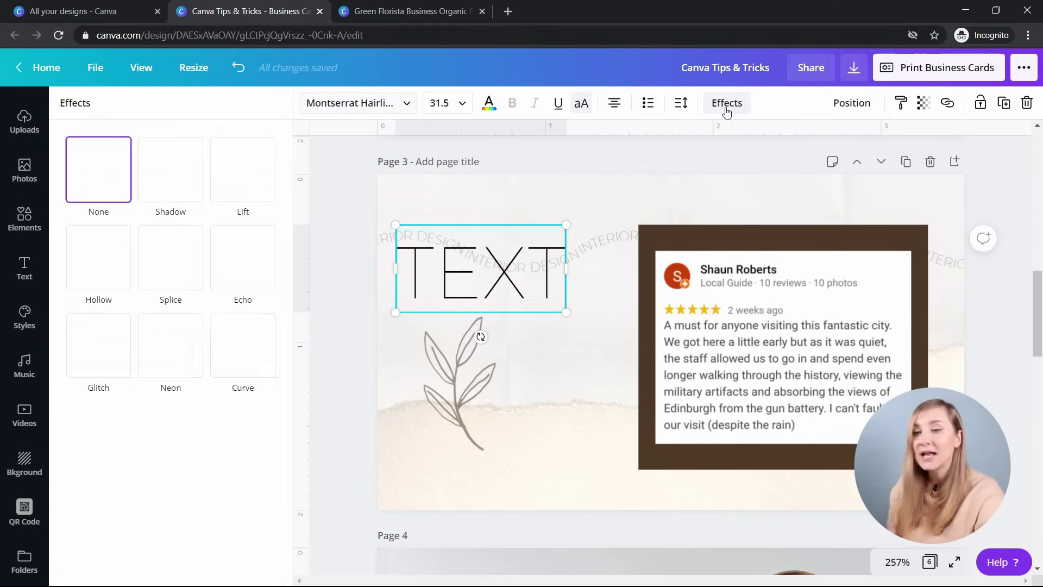
{"action": "left_click", "coordinate": [254, 371]}
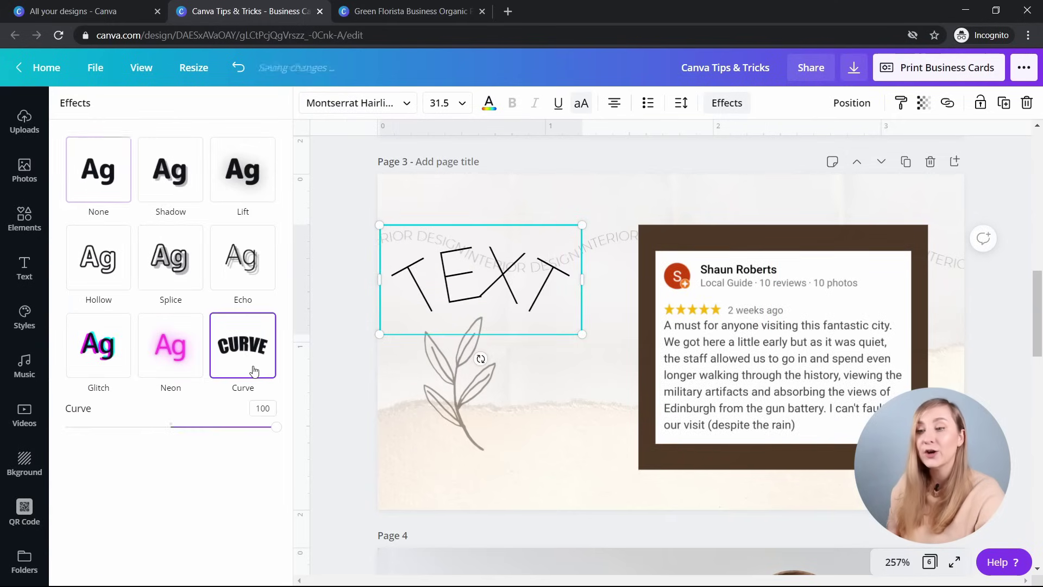
{"action": "mouse_move", "coordinate": [279, 432]}
{"action": "left_mouse_down"}
{"action": "mouse_move", "coordinate": [184, 427]}
{"action": "mouse_move", "coordinate": [293, 434]}
{"action": "left_mouse_up"}
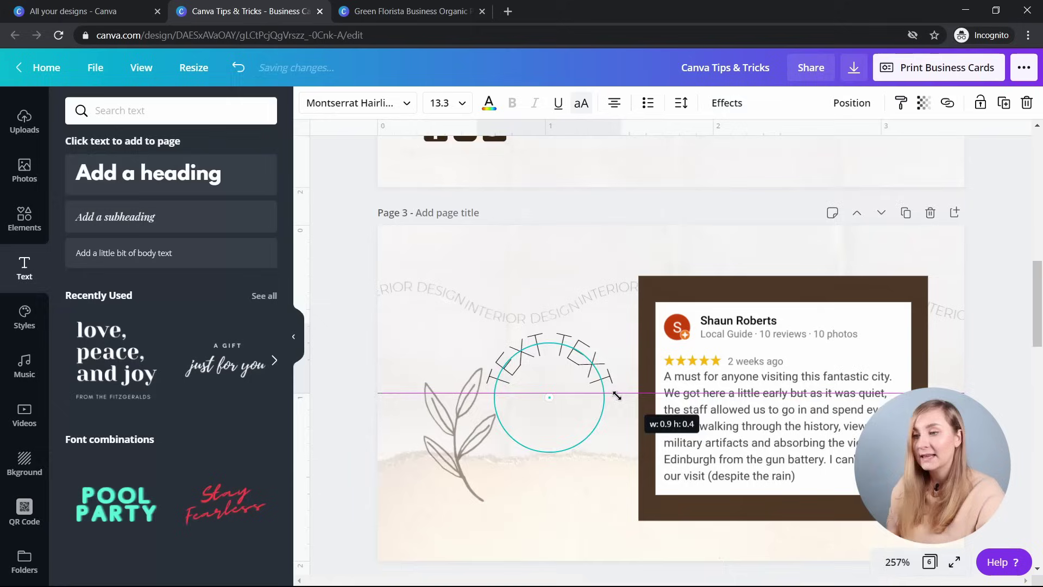
{"action": "left_click_drag", "start_coordinate": [612, 396], "coordinate": [497, 325]}
{"action": "key", "text": "ctrl+d"}
{"action": "left_click", "coordinate": [728, 104]}
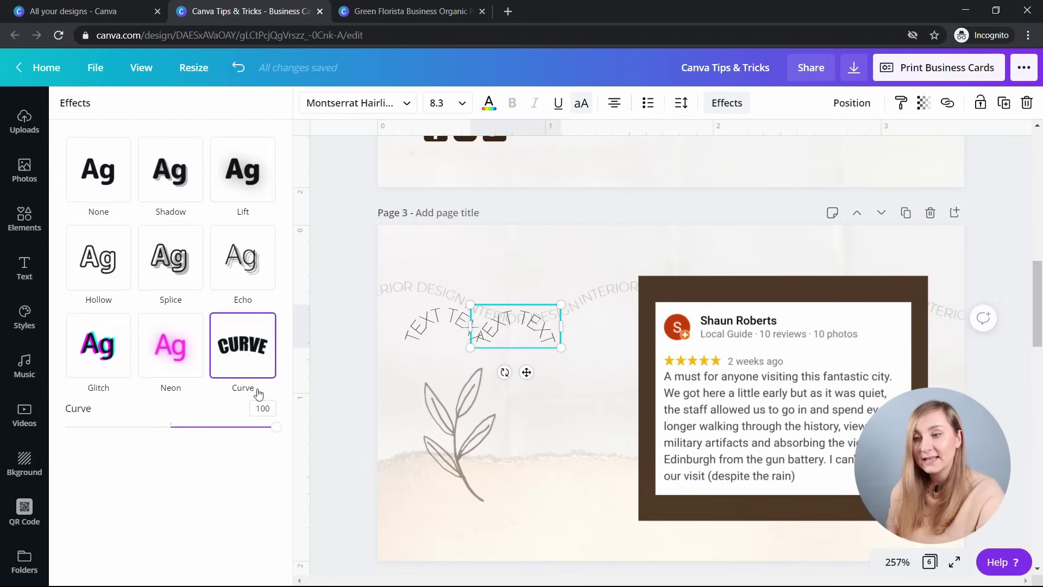
{"action": "left_click_drag", "start_coordinate": [277, 427], "coordinate": [65, 427]}
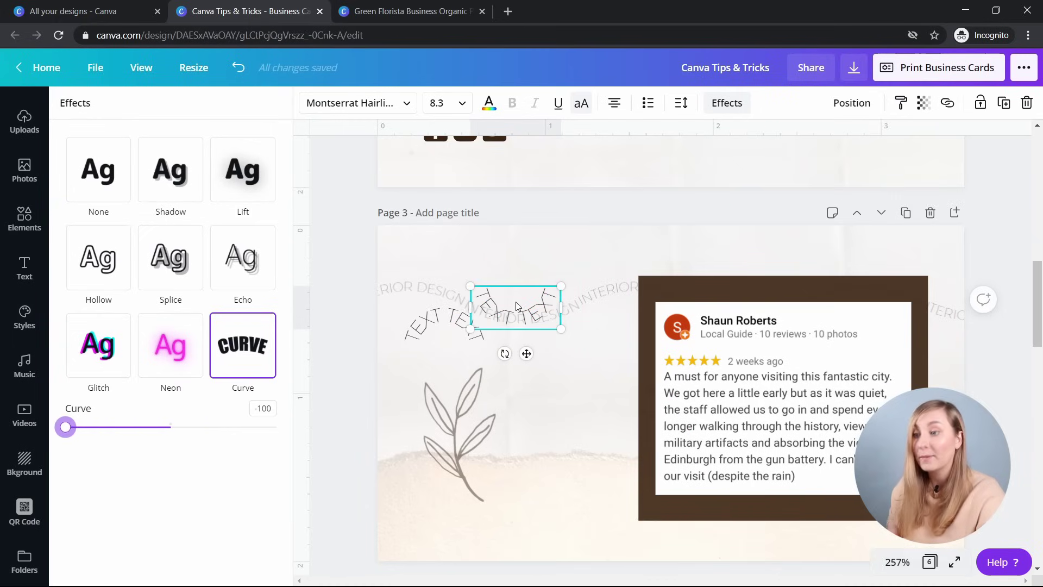
{"action": "left_click_drag", "start_coordinate": [516, 307], "coordinate": [511, 367]}
{"action": "left_click", "coordinate": [586, 412]}
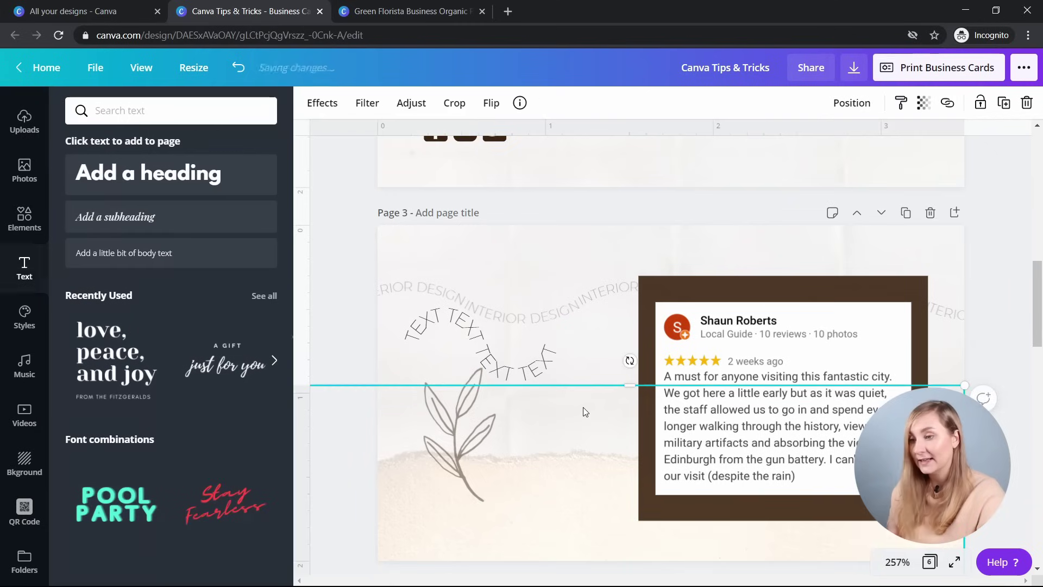
Duplicate the curved TEXT pair to the right, then select all the curved copies.
{"action": "left_click_drag", "start_coordinate": [593, 361], "coordinate": [489, 331]}
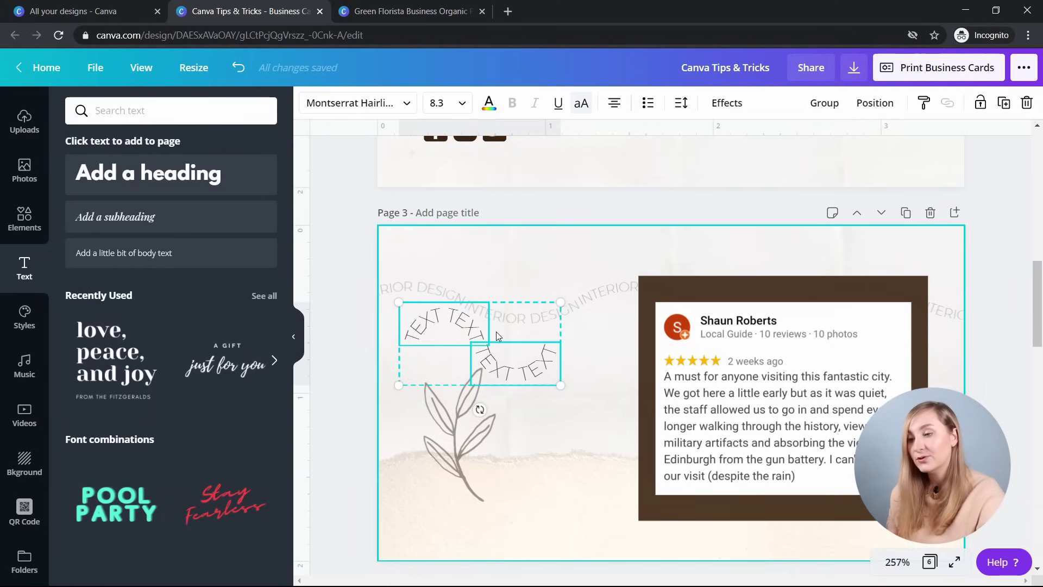
{"action": "key", "text": "ctrl+d"}
{"action": "left_click_drag", "start_coordinate": [480, 369], "coordinate": [590, 336]}
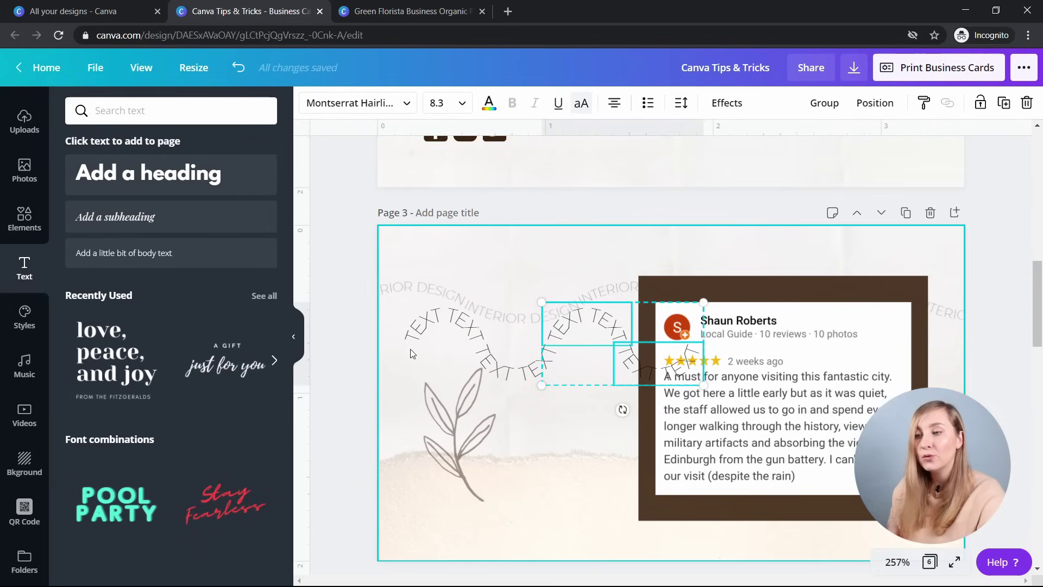
{"action": "left_click_drag", "start_coordinate": [402, 362], "coordinate": [631, 339]}
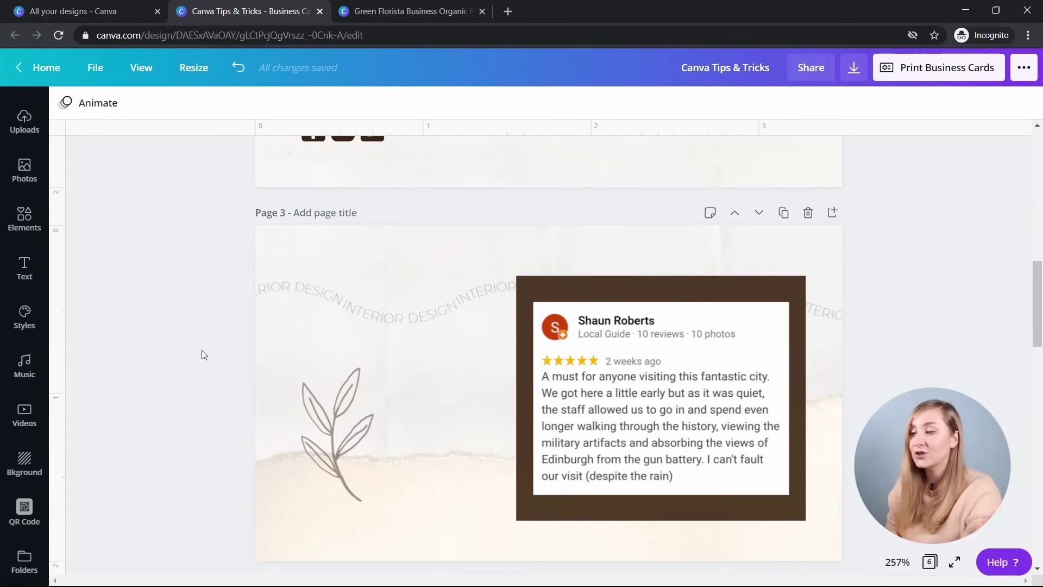
Add a paragraph text box under the title on page 3, with a copy just below it.
{"action": "left_click", "coordinate": [24, 269]}
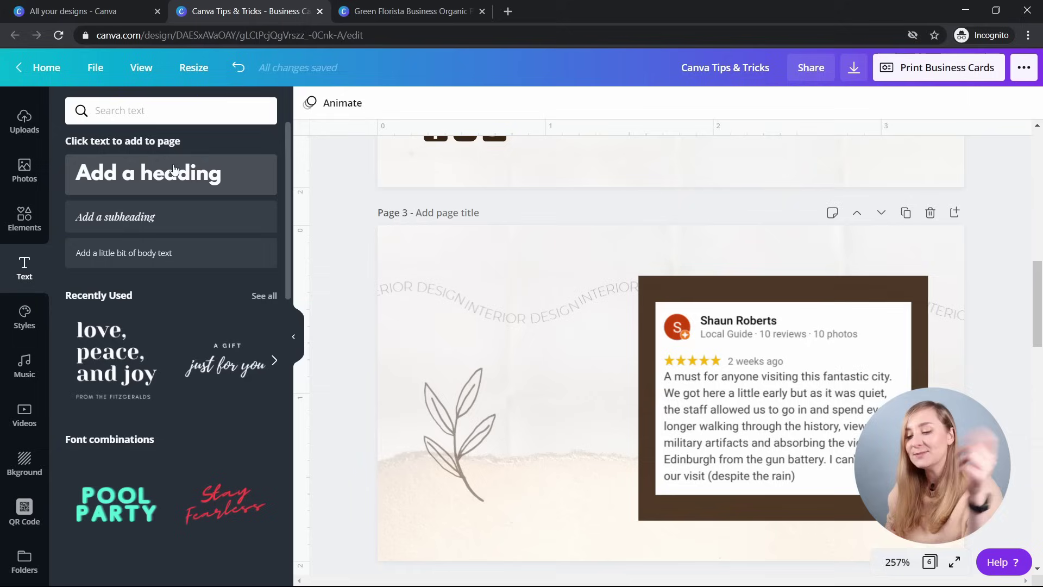
{"action": "key", "text": "t"}
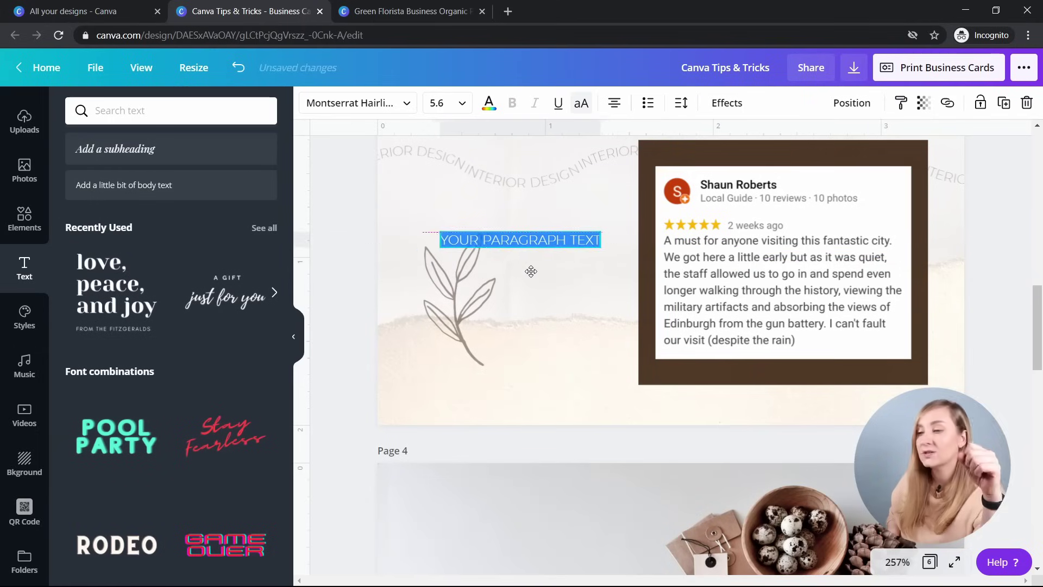
{"action": "left_click_drag", "start_coordinate": [532, 271], "coordinate": [522, 255]}
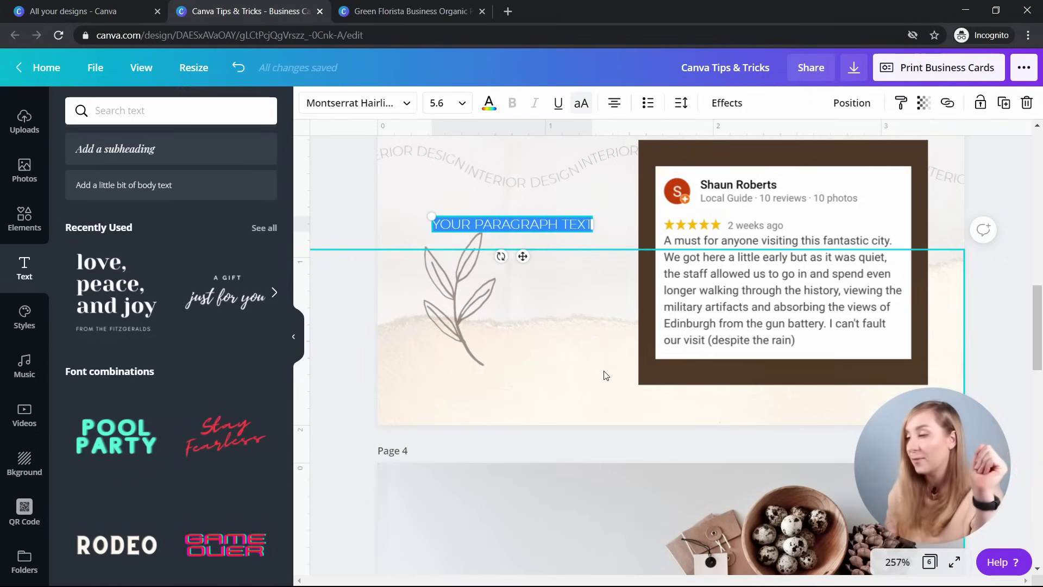
{"action": "left_click_drag", "start_coordinate": [522, 256], "coordinate": [522, 234]}
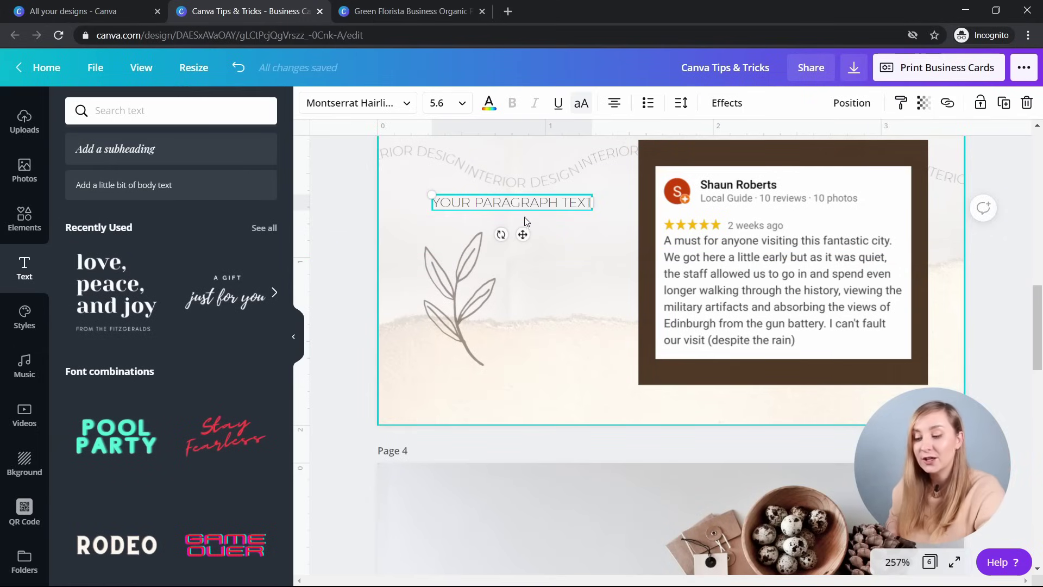
{"action": "key", "text": "ctrl+d"}
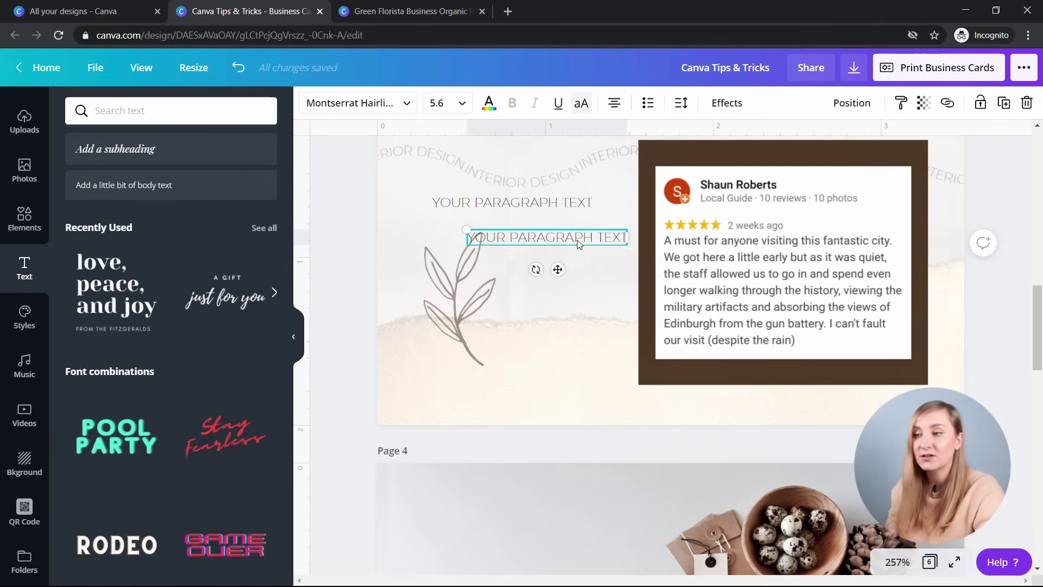
{"action": "left_click_drag", "start_coordinate": [563, 236], "coordinate": [529, 226]}
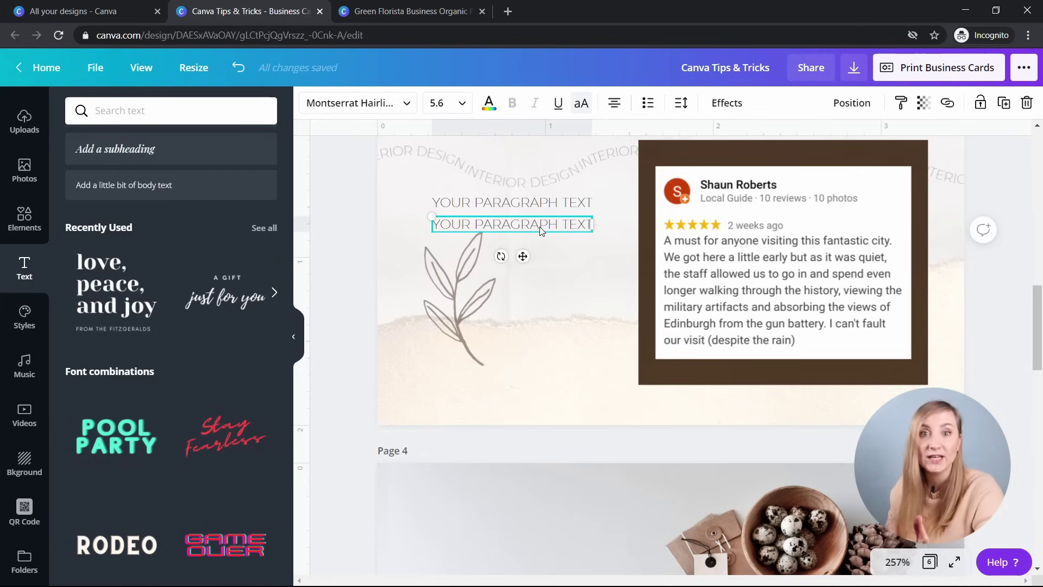
Group the two paragraph text boxes, then undo the paragraph text additions.
{"action": "left_click", "coordinate": [621, 214]}
{"action": "left_click", "coordinate": [612, 250]}
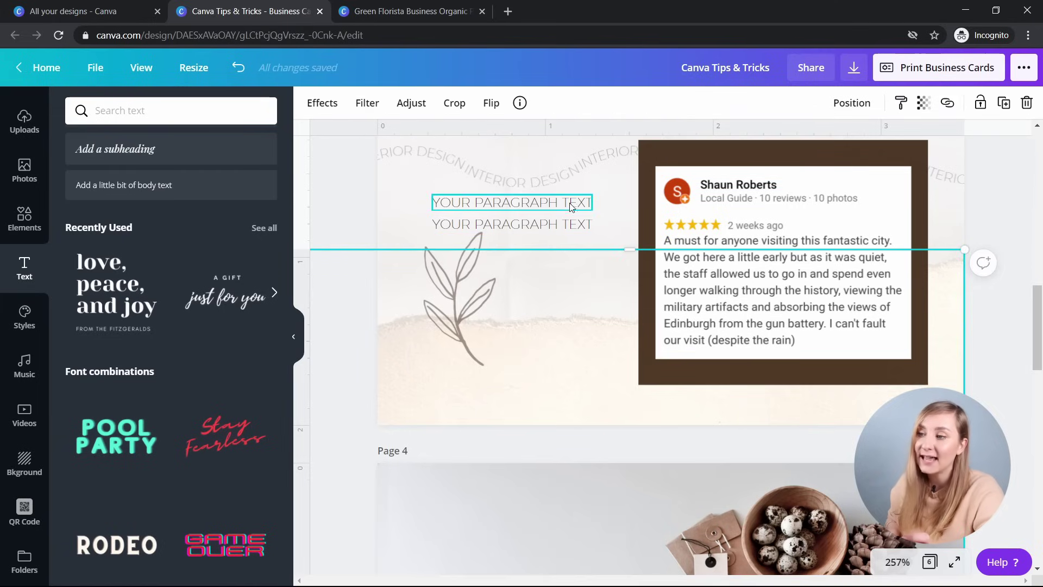
{"action": "left_click_drag", "start_coordinate": [614, 193], "coordinate": [429, 239]}
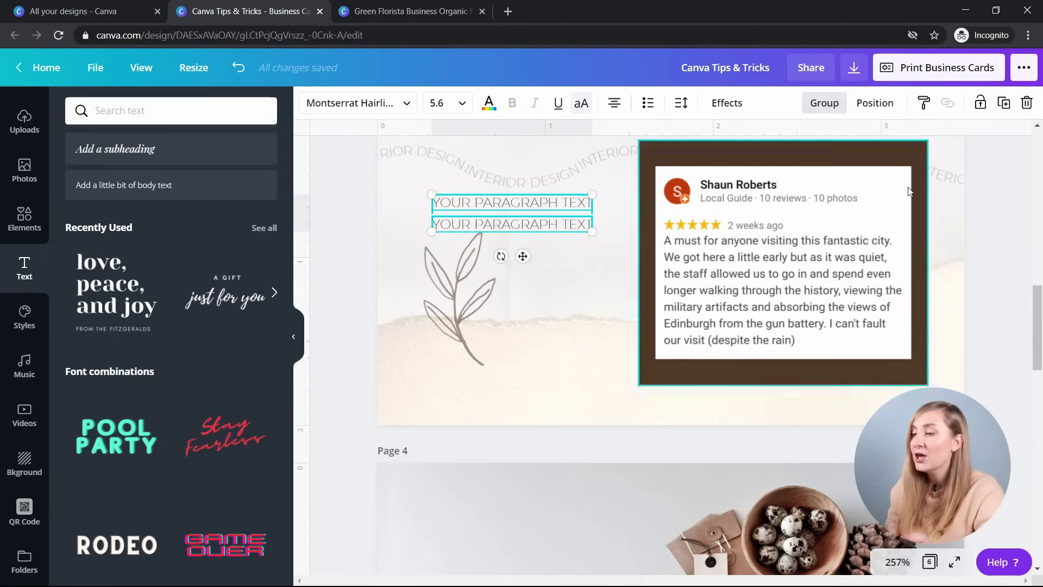
{"action": "key", "text": "ctrl+g"}
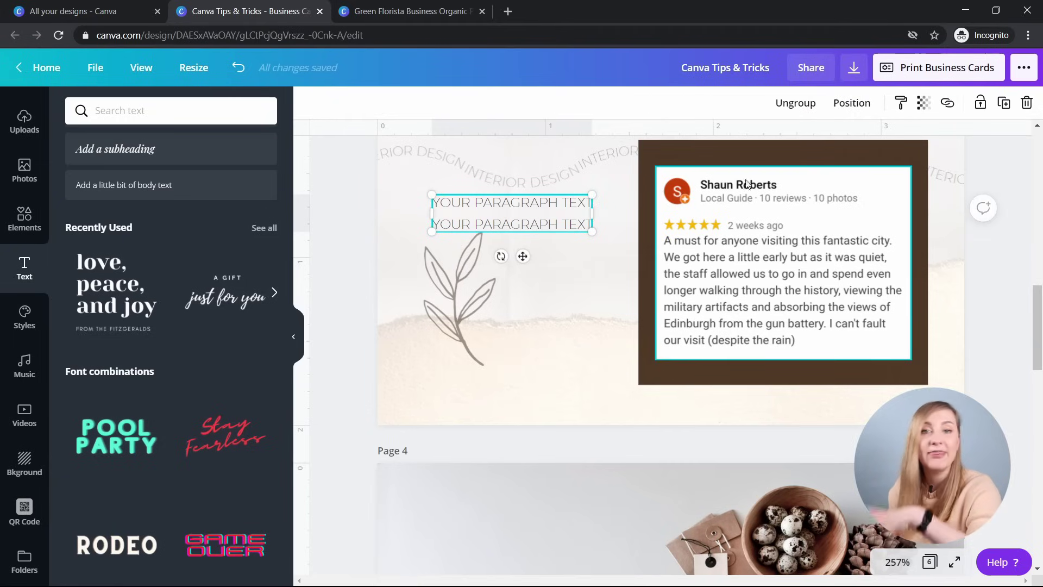
{"action": "key", "text": "ctrl+z"}
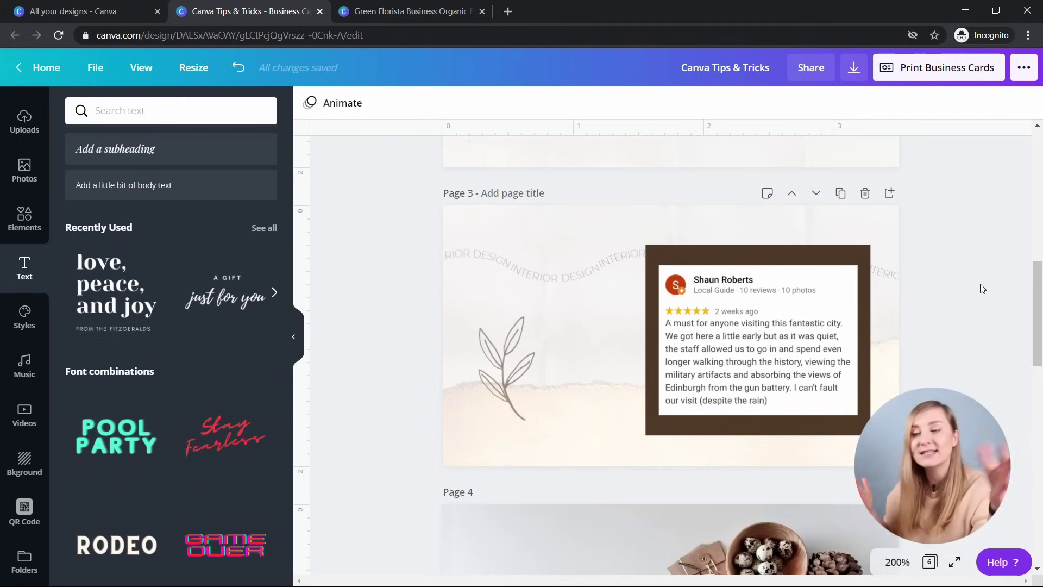
Set the zoom to 125%, then to 300%, from the zoom level menu.
{"action": "left_click", "coordinate": [897, 563]}
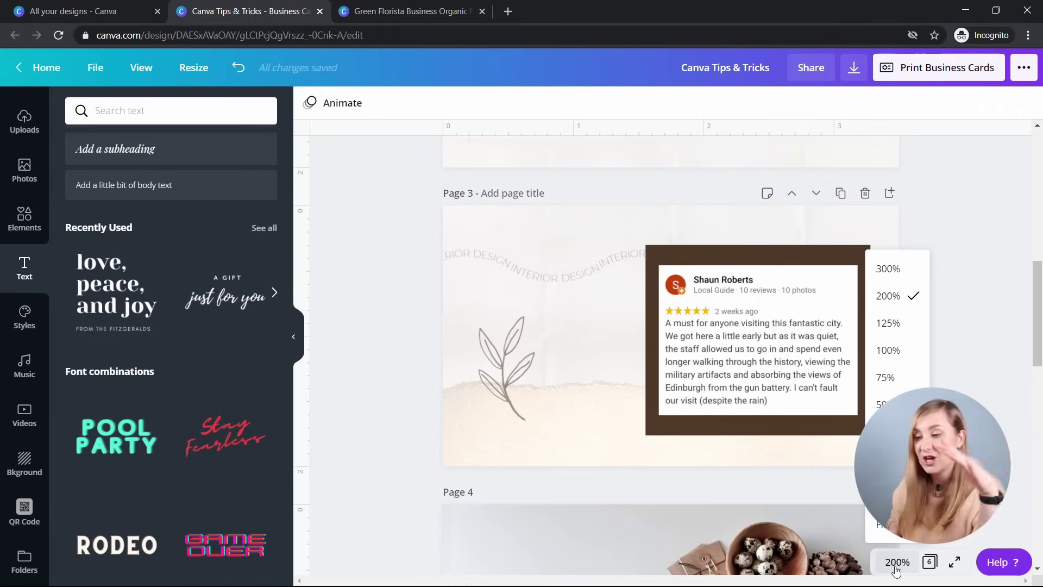
{"action": "left_click", "coordinate": [901, 328]}
{"action": "left_click", "coordinate": [899, 563]}
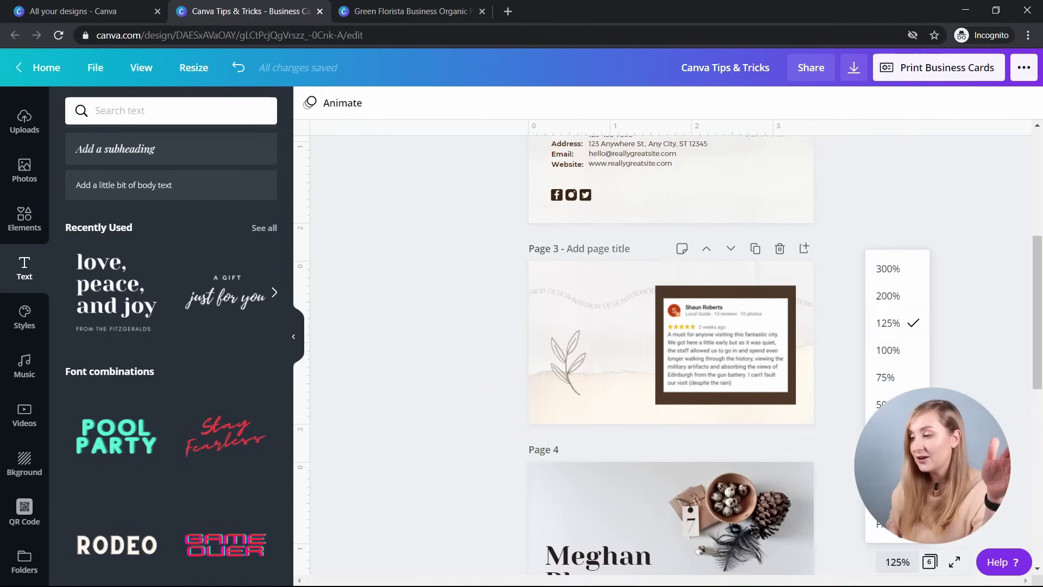
{"action": "left_click", "coordinate": [891, 269]}
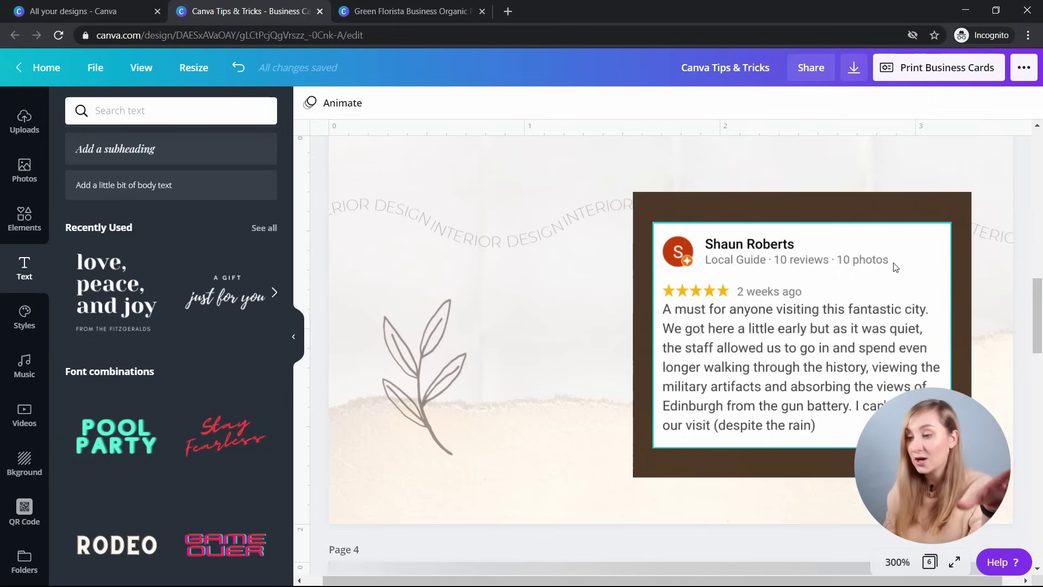
Step the zoom between 150% and 200% with Ctrl+plus/minus, then return page 3 to 300%.
{"action": "key", "text": "ctrl+minus"}
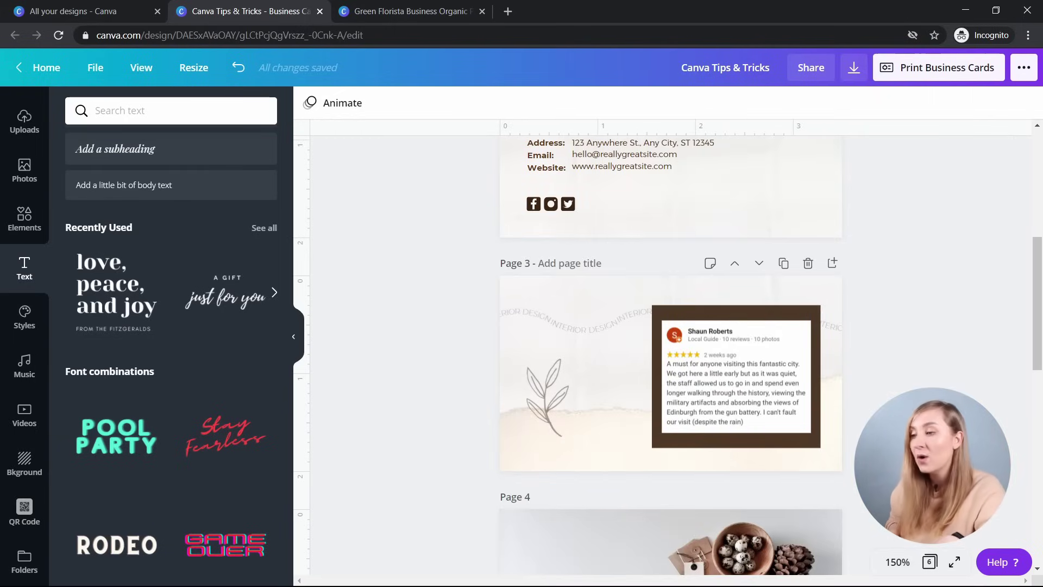
{"action": "key", "text": "ctrl+plus"}
{"action": "key", "text": "ctrl+plus"}
{"action": "key", "text": "ctrl+plus"}
{"action": "key", "text": "ctrl+minus"}
{"action": "key", "text": "ctrl+minus"}
{"action": "key", "text": "ctrl+minus"}
{"action": "key", "text": "ctrl+minus"}
{"action": "key", "text": "ctrl+minus"}
{"action": "key", "text": "ctrl+minus"}
{"action": "key", "text": "ctrl+minus"}
{"action": "key", "text": "ctrl+minus"}
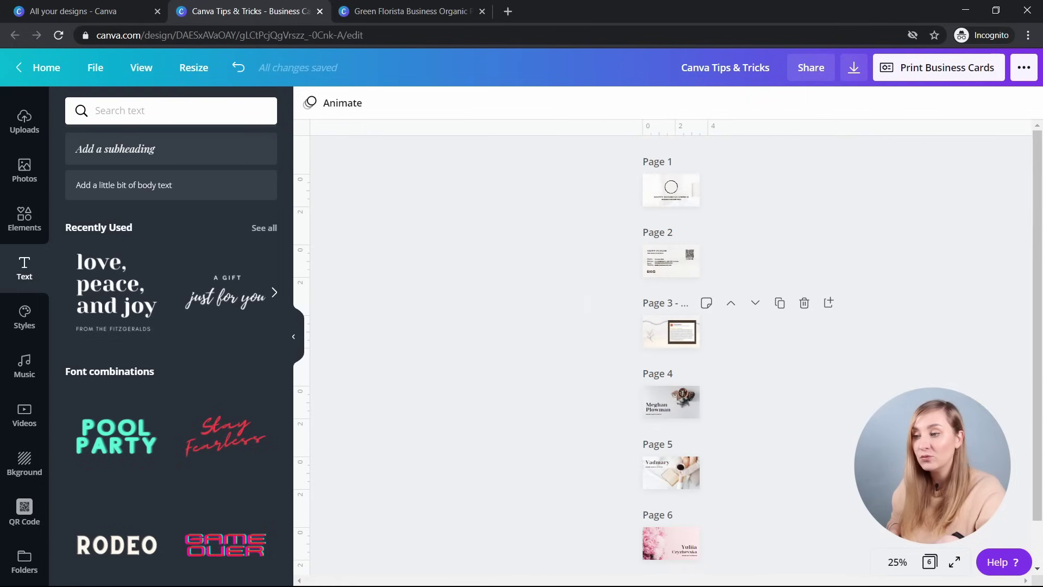
{"action": "key", "text": "ctrl+plus"}
{"action": "key", "text": "ctrl+plus"}
{"action": "key", "text": "ctrl+plus"}
{"action": "key", "text": "ctrl+plus"}
{"action": "key", "text": "ctrl+plus"}
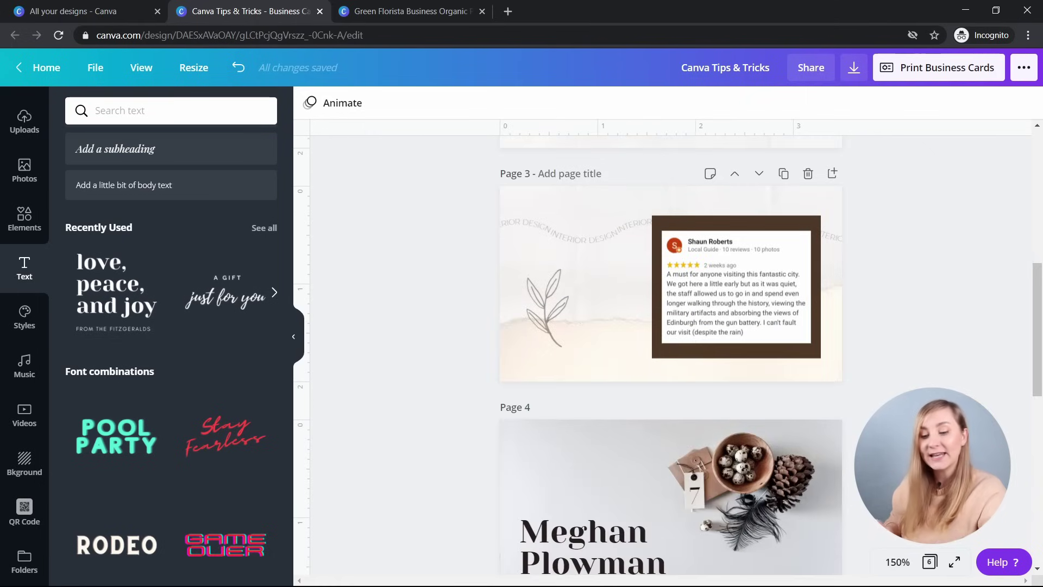
{"action": "key", "text": "ctrl+plus"}
{"action": "key", "text": "ctrl+plus"}
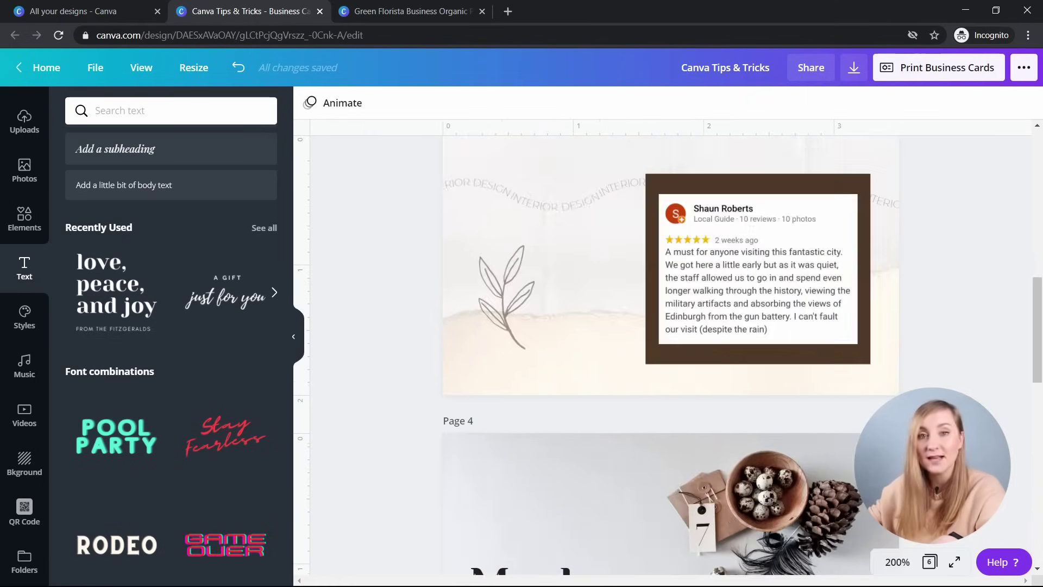
{"action": "key", "text": "ctrl+minus"}
{"action": "key", "text": "ctrl+minus"}
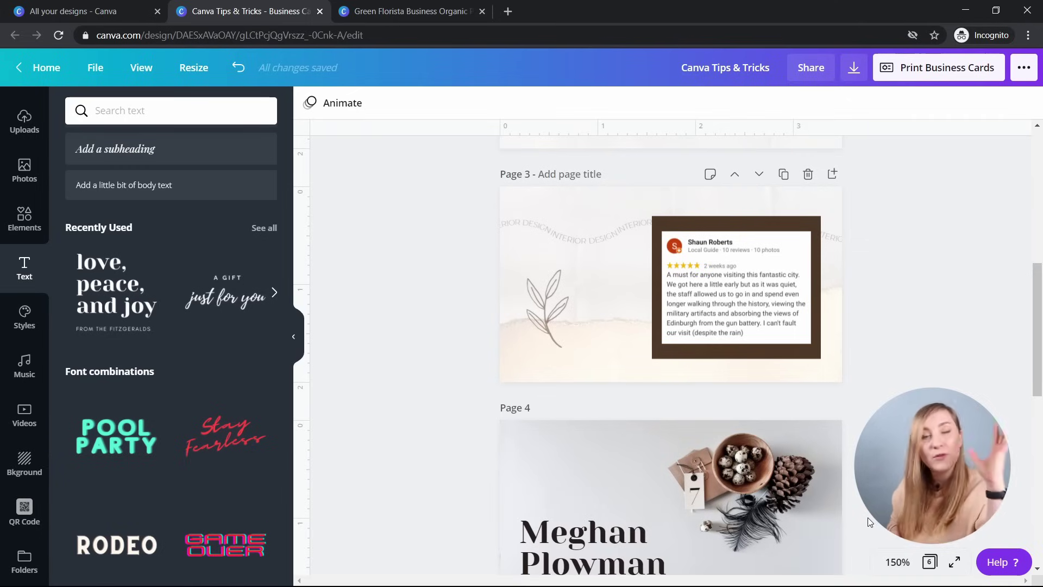
{"action": "left_click", "coordinate": [897, 561]}
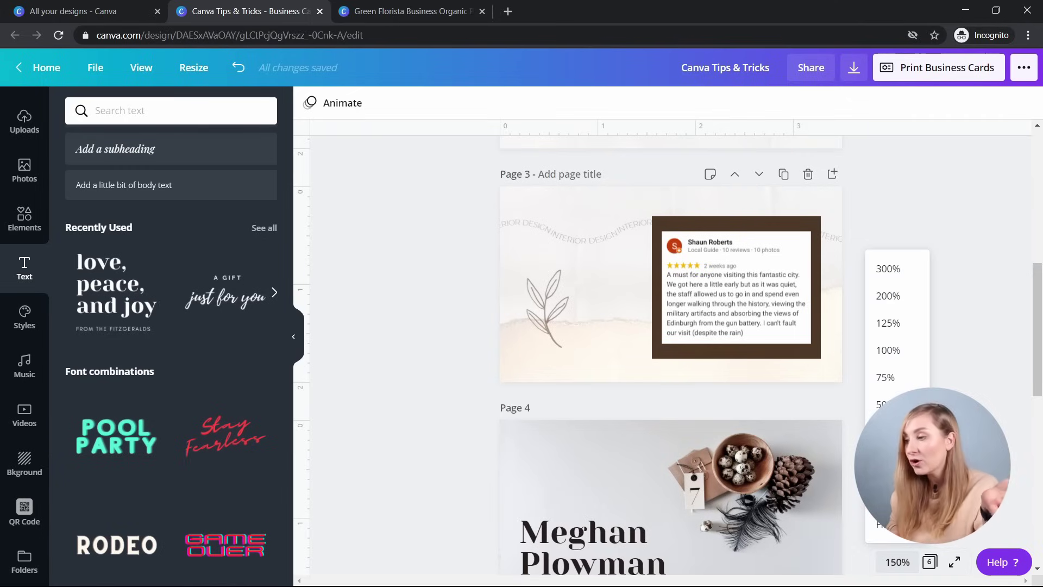
{"action": "left_click", "coordinate": [887, 269]}
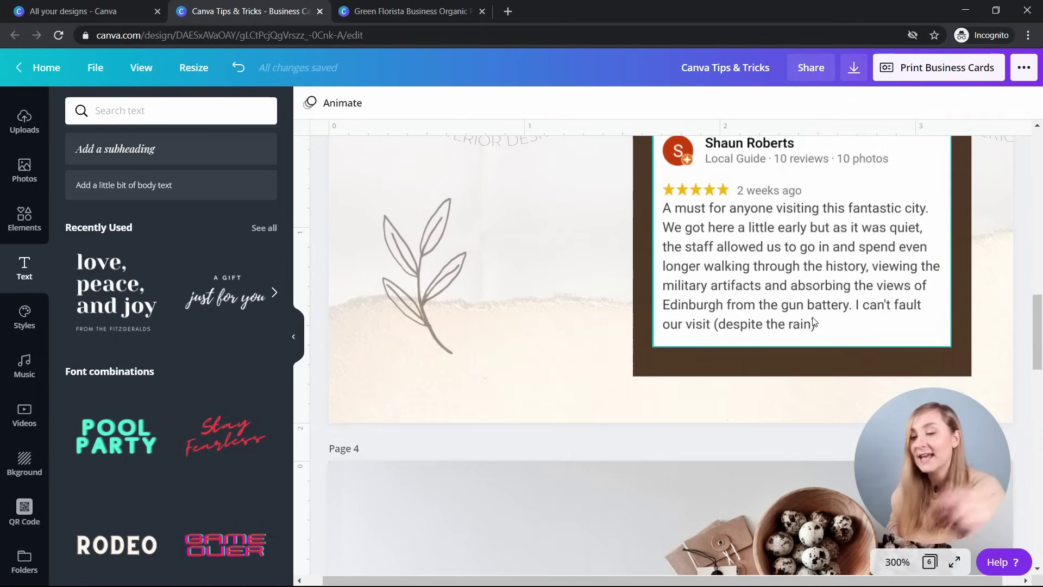
{"action": "scroll", "coordinate": [814, 323], "scroll_direction": "up", "scroll_amount": 5}
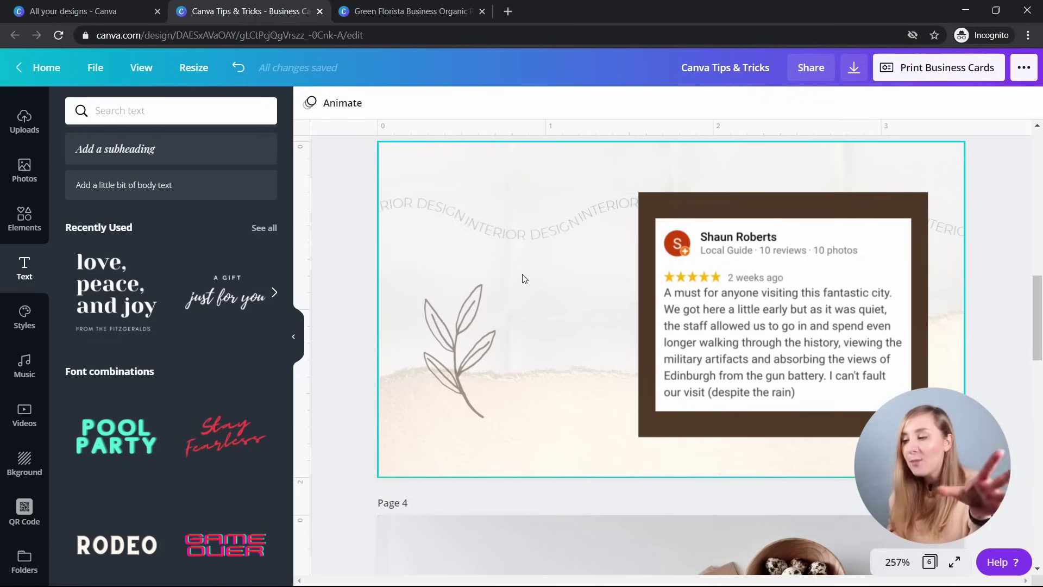
Duplicate the leaf line drawing and place the copy overlapping the original, shifted right.
{"action": "left_click", "coordinate": [456, 339]}
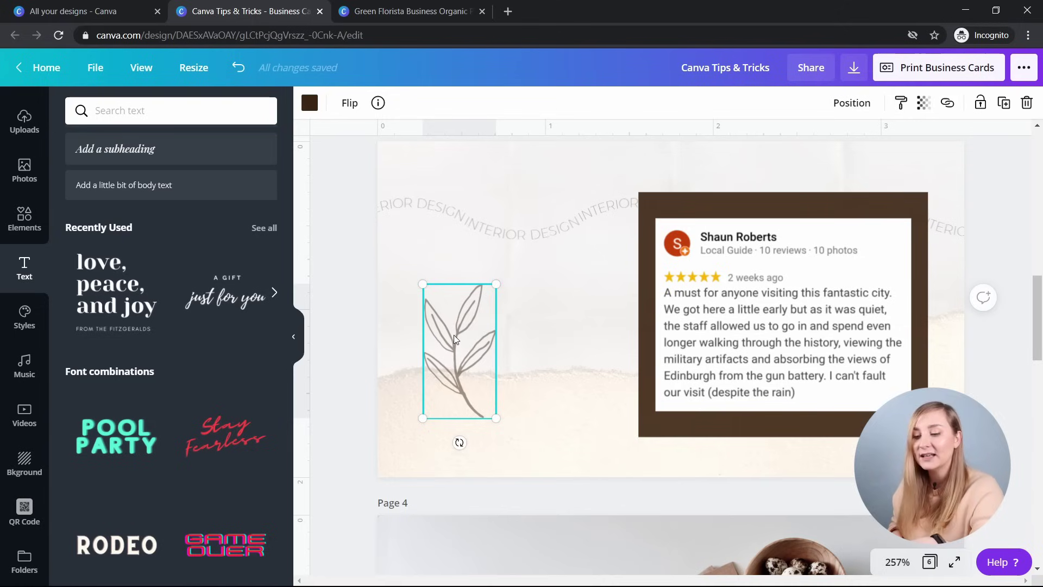
{"action": "key", "text": "ctrl+d"}
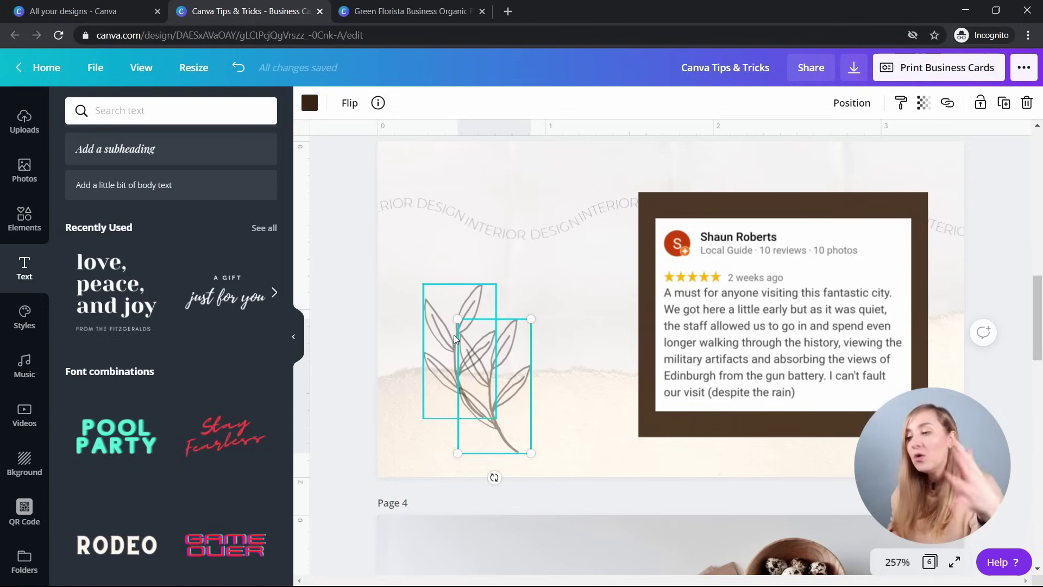
{"action": "left_click_drag", "start_coordinate": [492, 389], "coordinate": [494, 322]}
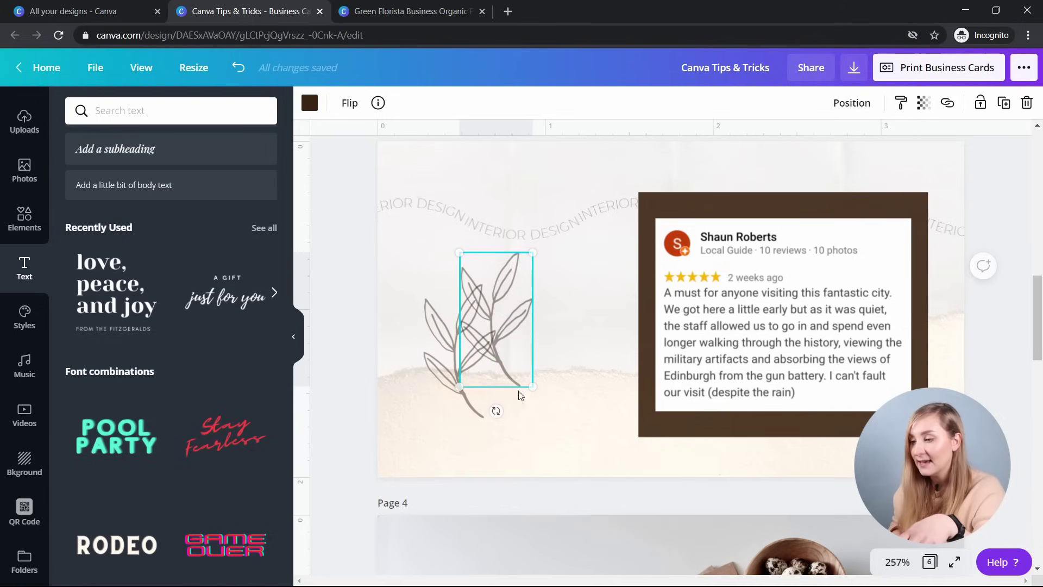
{"action": "key", "text": "Up"}
{"action": "key", "text": "Right"}
{"action": "key", "text": "Right"}
{"action": "key", "text": "Right"}
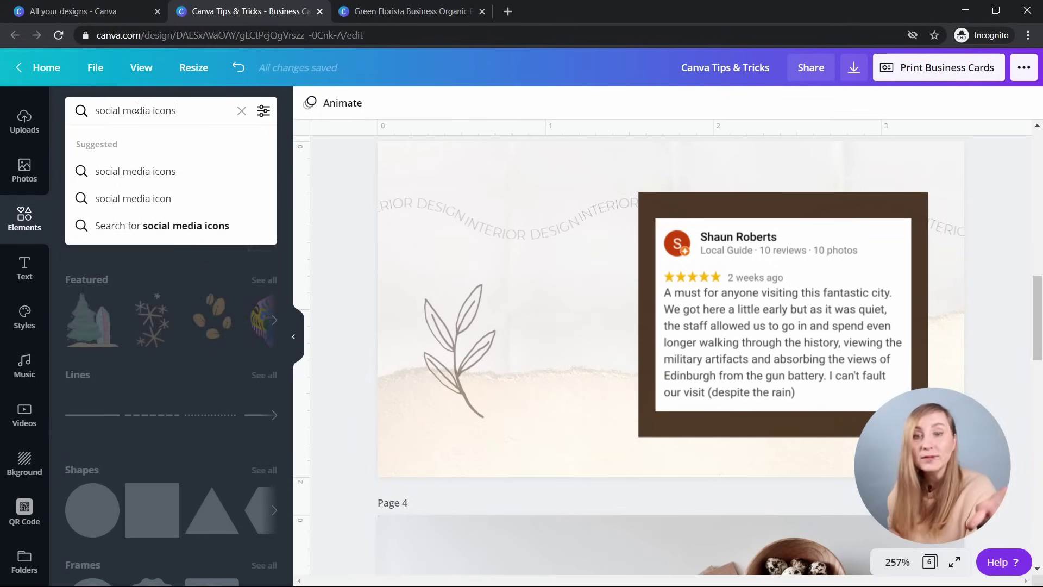
Search Elements for 'social media icons', then for 'social media'.
{"action": "key", "text": "Return"}
{"action": "scroll", "coordinate": [148, 227], "scroll_direction": "down", "scroll_amount": 6}
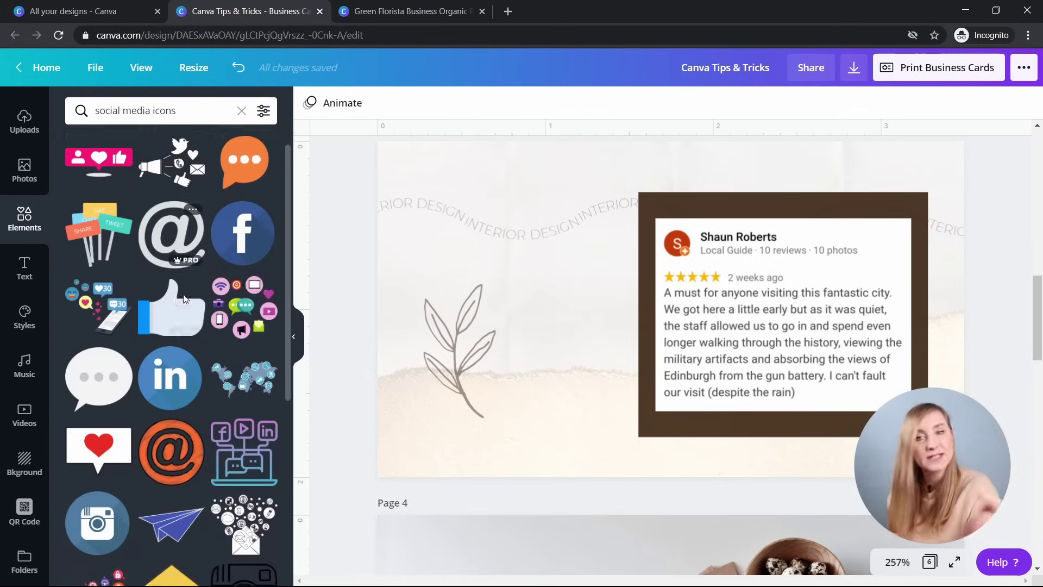
{"action": "double_click", "coordinate": [161, 112]}
{"action": "key", "text": "BackSpace"}
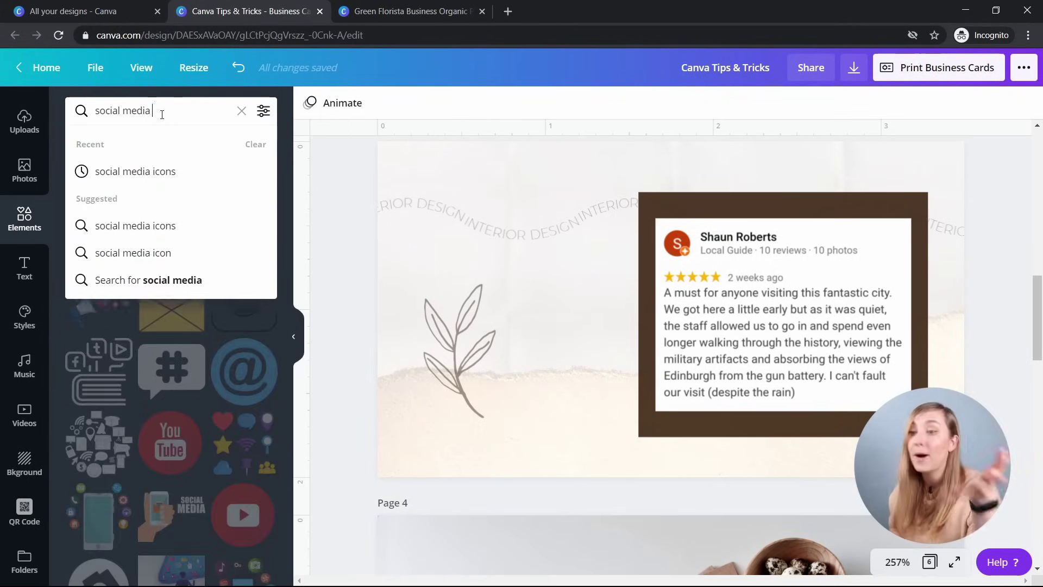
{"action": "key", "text": "Return"}
{"action": "scroll", "coordinate": [109, 141], "scroll_direction": "down", "scroll_amount": 3}
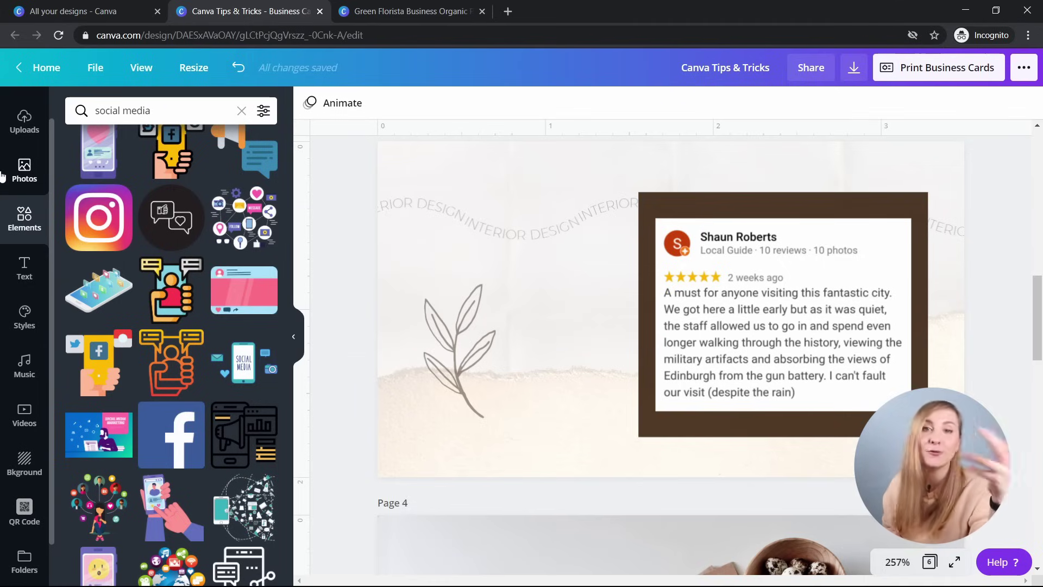
Search Elements in turn for 'blob', 'doodle', 'neon words' and 'aesthetic'.
{"action": "triple_click", "coordinate": [153, 110]}
{"action": "type", "text": "blob"}
{"action": "key", "text": "Return"}
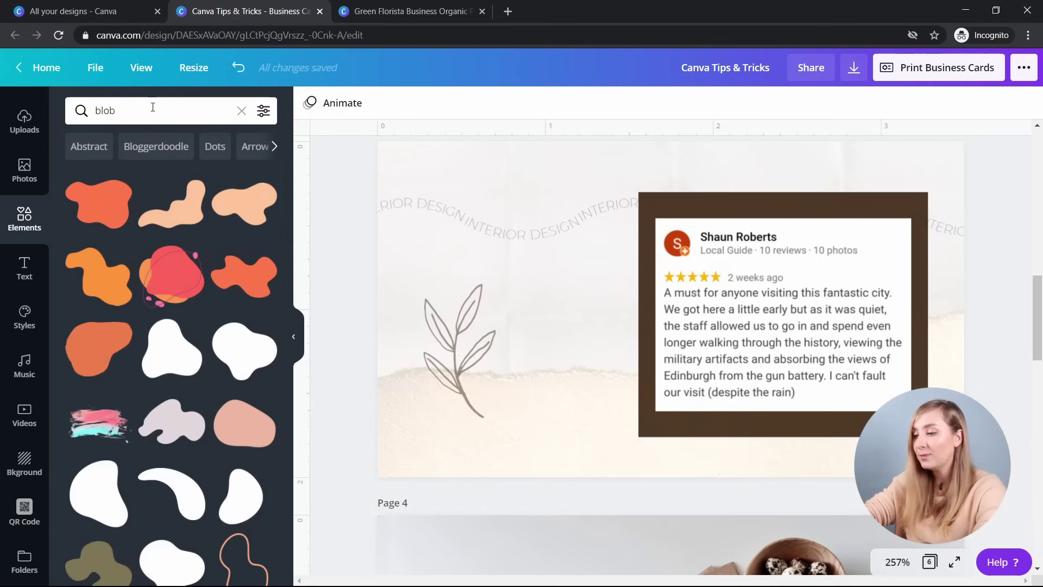
{"action": "triple_click", "coordinate": [153, 110]}
{"action": "type", "text": "doodle"}
{"action": "key", "text": "Return"}
{"action": "triple_click", "coordinate": [153, 111]}
{"action": "type", "text": "neon words"}
{"action": "key", "text": "Return"}
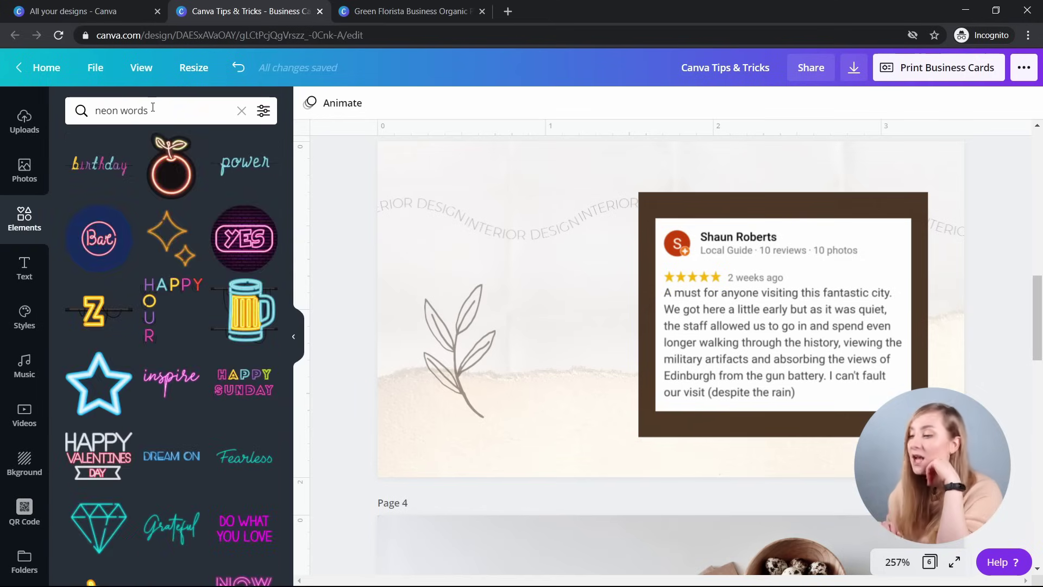
{"action": "triple_click", "coordinate": [153, 107]}
{"action": "type", "text": "aesthetic"}
{"action": "key", "text": "Return"}
Search Elements for 'bright leaves', 'washi tape' and 'watercolor'.
{"action": "triple_click", "coordinate": [152, 111]}
{"action": "type", "text": "bright leaves"}
{"action": "key", "text": "Return"}
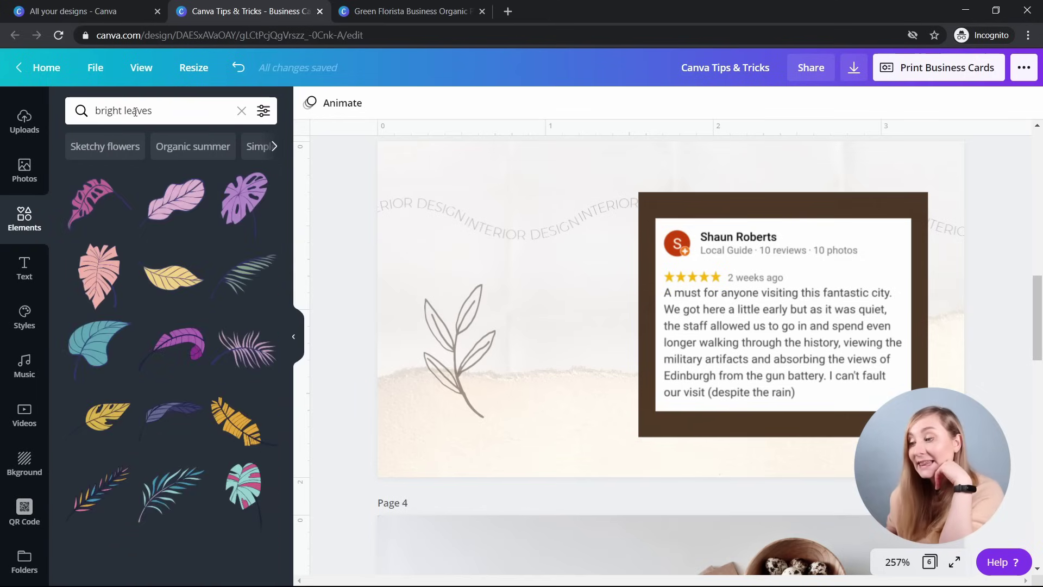
{"action": "triple_click", "coordinate": [134, 110]}
{"action": "type", "text": "washi tape"}
{"action": "key", "text": "Return"}
{"action": "triple_click", "coordinate": [135, 111]}
{"action": "type", "text": "watercolor"}
{"action": "key", "text": "Return"}
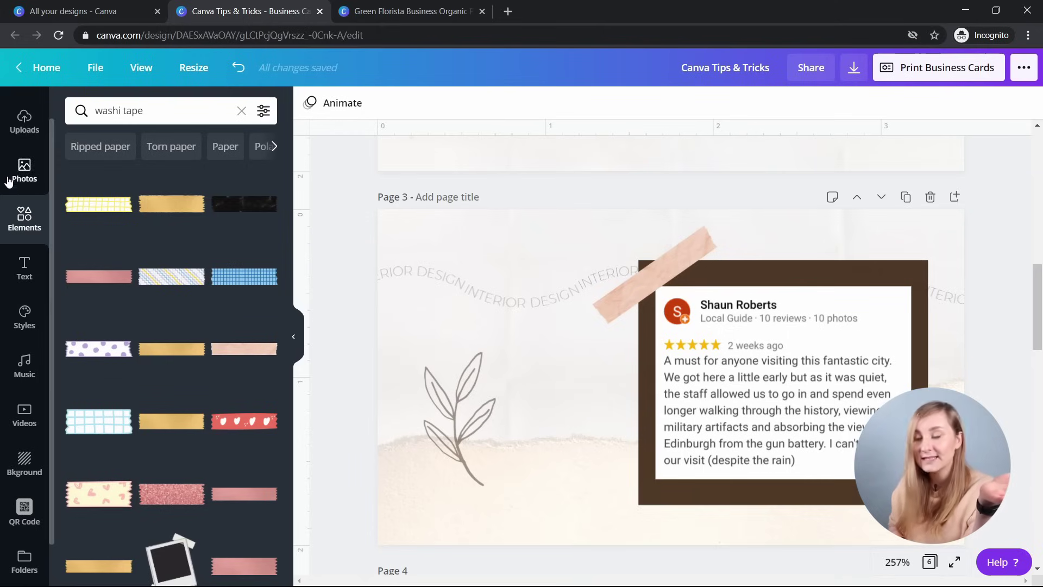
Browse more stock photos by the pink peony photo's creator.
{"action": "left_click", "coordinate": [25, 170]}
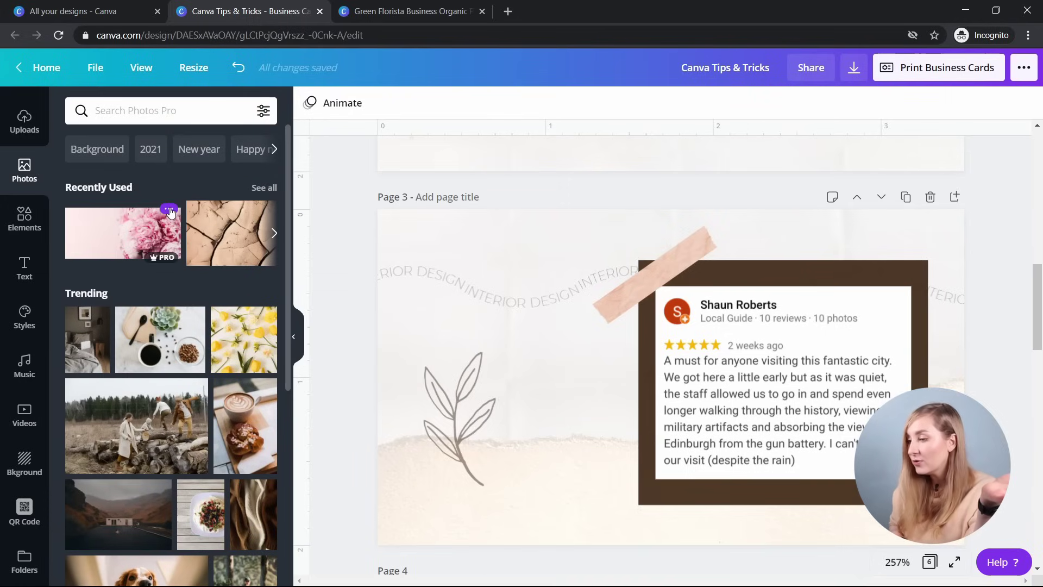
{"action": "left_click", "coordinate": [170, 210]}
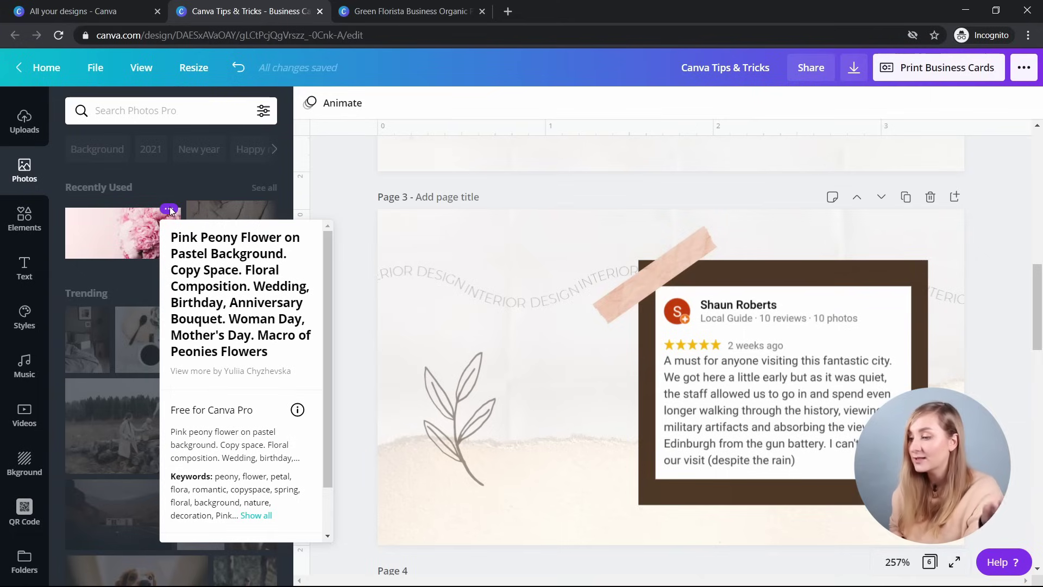
{"action": "left_click", "coordinate": [213, 371]}
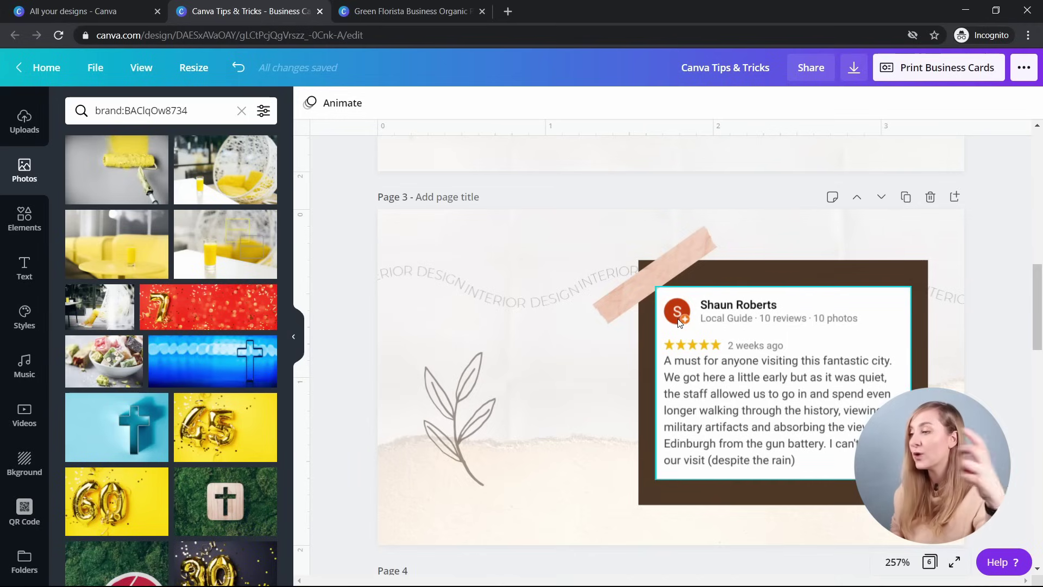
{"action": "scroll", "coordinate": [678, 322], "scroll_direction": "down", "scroll_amount": 7}
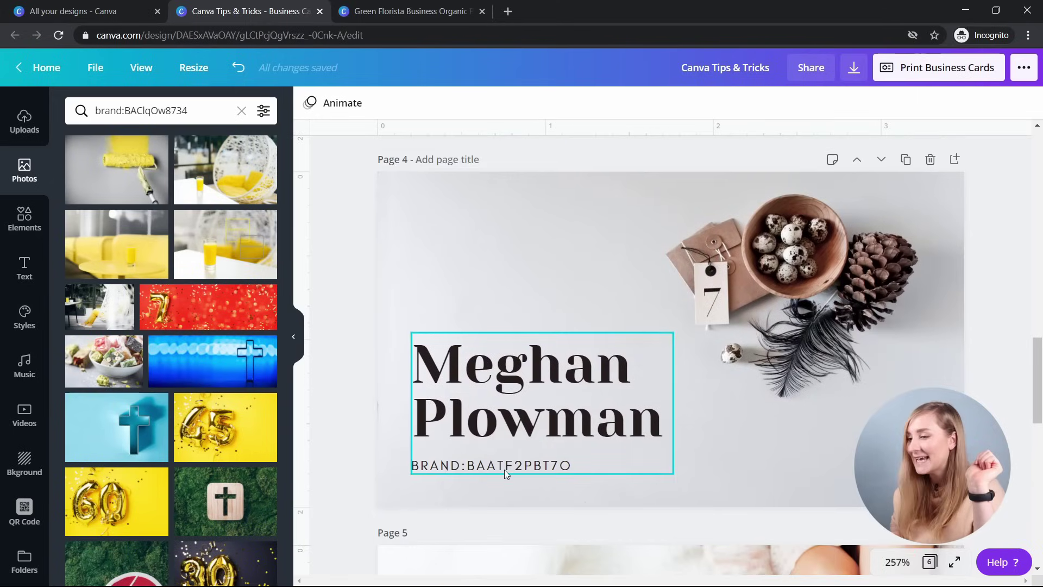
{"action": "scroll", "coordinate": [504, 469], "scroll_direction": "down", "scroll_amount": 6}
{"action": "scroll", "coordinate": [507, 469], "scroll_direction": "down", "scroll_amount": 3}
{"action": "scroll", "coordinate": [507, 469], "scroll_direction": "up", "scroll_amount": 1}
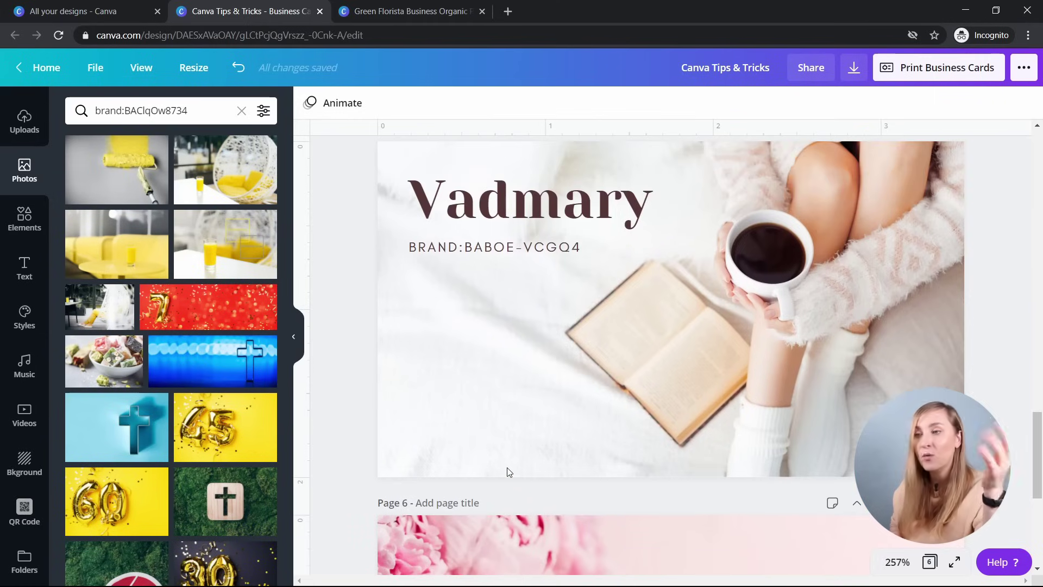
{"action": "scroll", "coordinate": [507, 468], "scroll_direction": "down", "scroll_amount": 6}
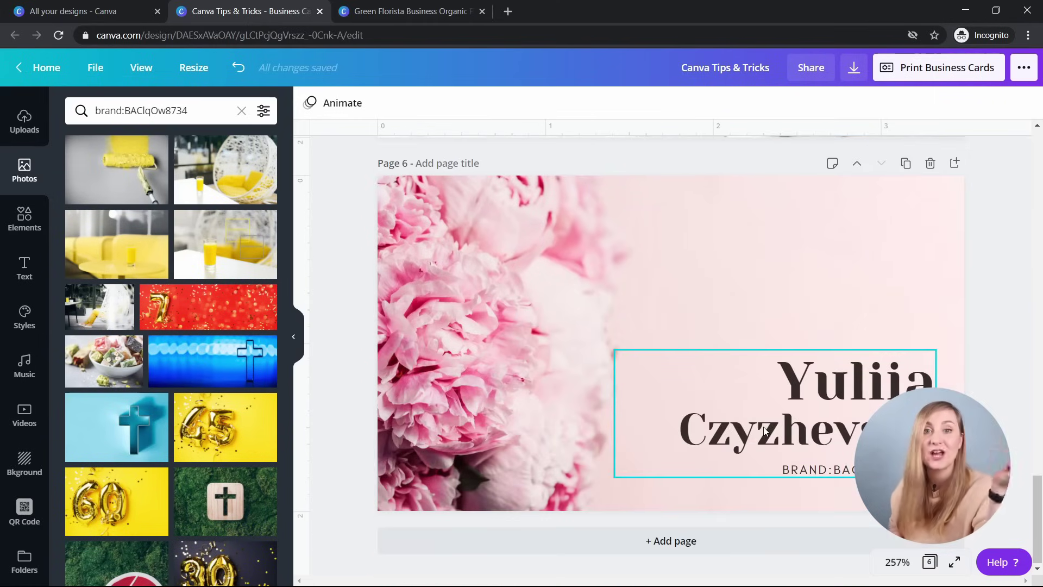
{"action": "scroll", "coordinate": [204, 337], "scroll_direction": "down", "scroll_amount": 2}
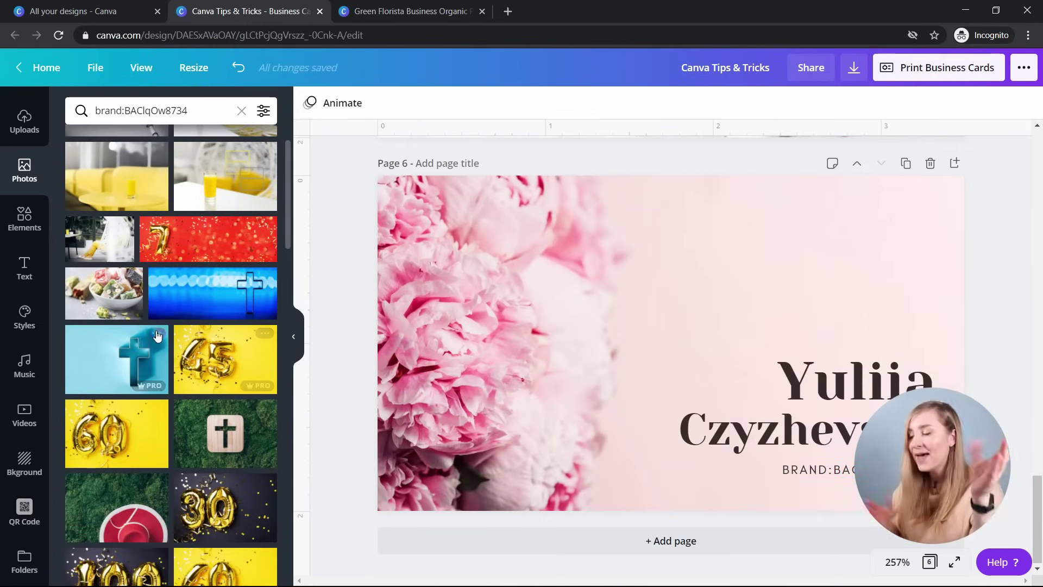
Add the gold 45 balloon photo to Likes and close its details.
{"action": "left_click", "coordinate": [265, 333]}
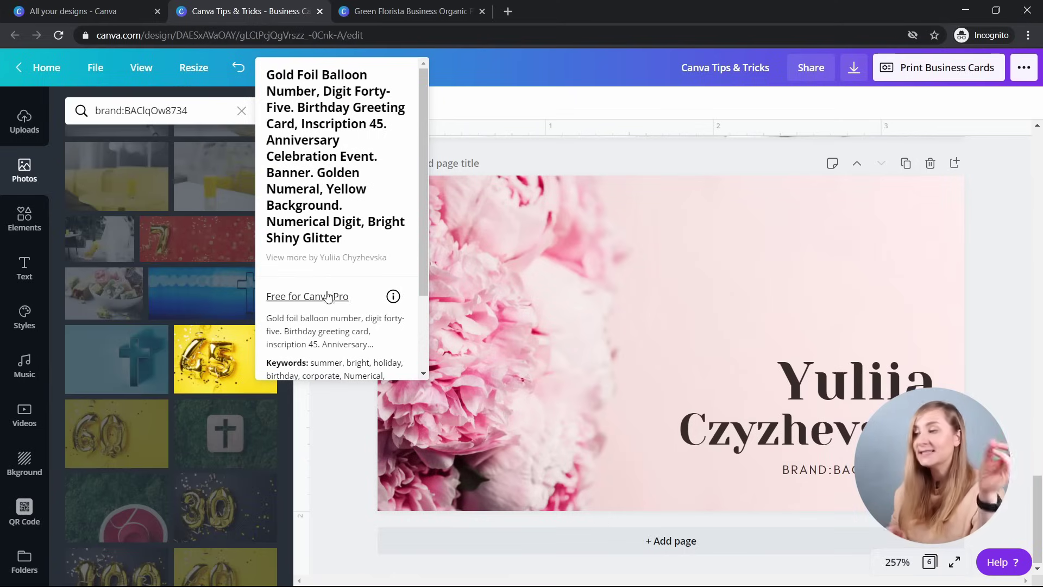
{"action": "scroll", "coordinate": [329, 271], "scroll_direction": "down", "scroll_amount": 1}
{"action": "scroll", "coordinate": [328, 271], "scroll_direction": "down", "scroll_amount": 2}
{"action": "left_click", "coordinate": [327, 338]}
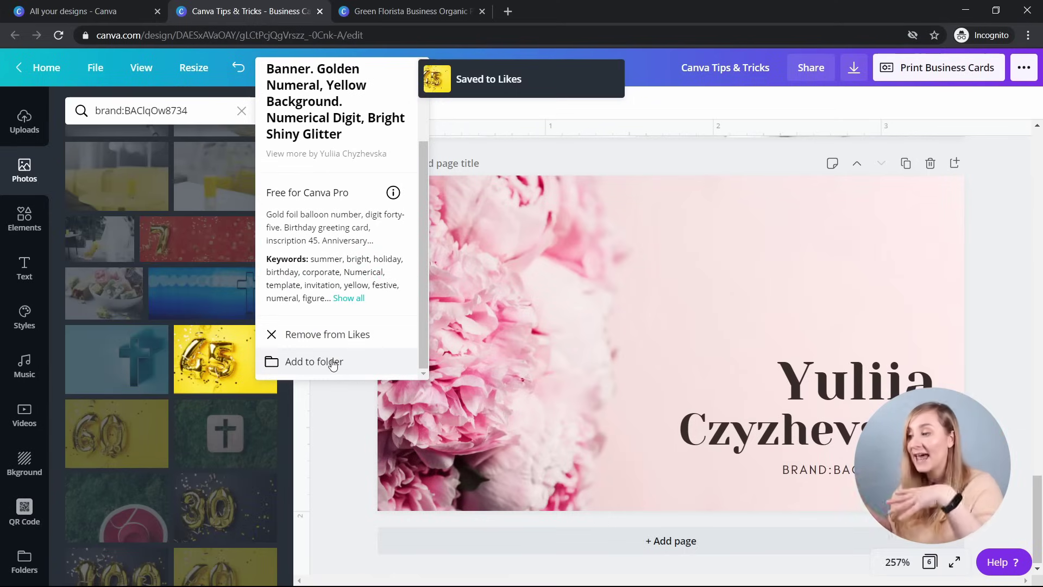
{"action": "left_click", "coordinate": [339, 425]}
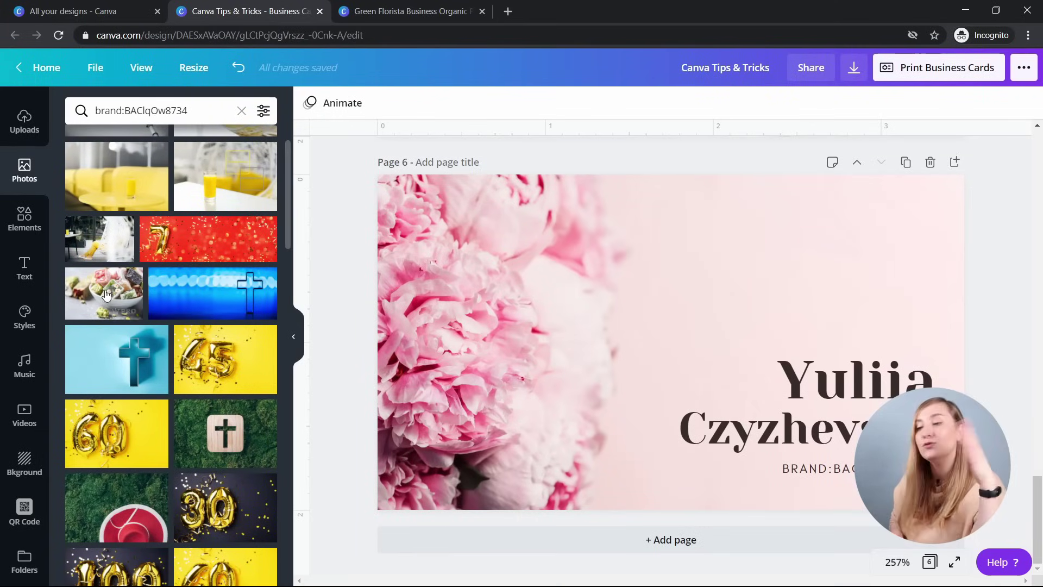
{"action": "scroll", "coordinate": [253, 300], "scroll_direction": "down", "scroll_amount": 8}
{"action": "scroll", "coordinate": [202, 270], "scroll_direction": "down", "scroll_amount": 6}
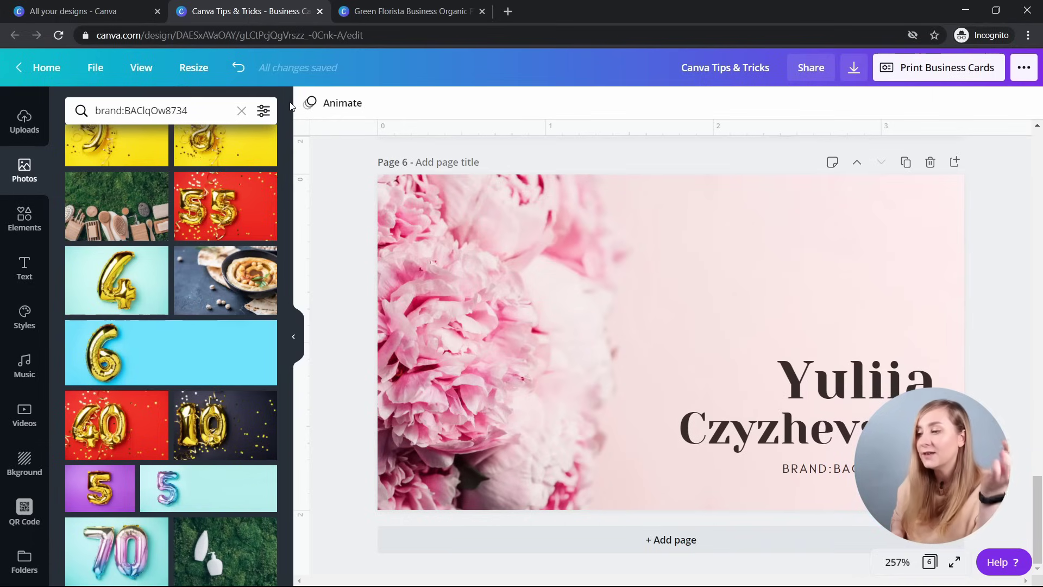
Clear the photo search and filter the stock photos to light blue.
{"action": "left_click", "coordinate": [241, 111]}
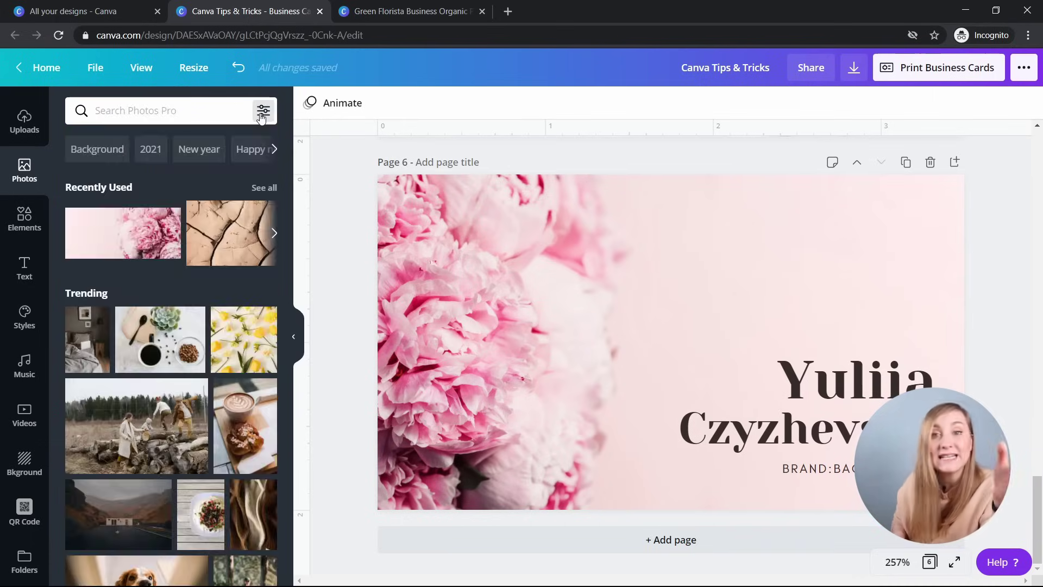
{"action": "left_click", "coordinate": [263, 114]}
{"action": "left_click", "coordinate": [171, 173]}
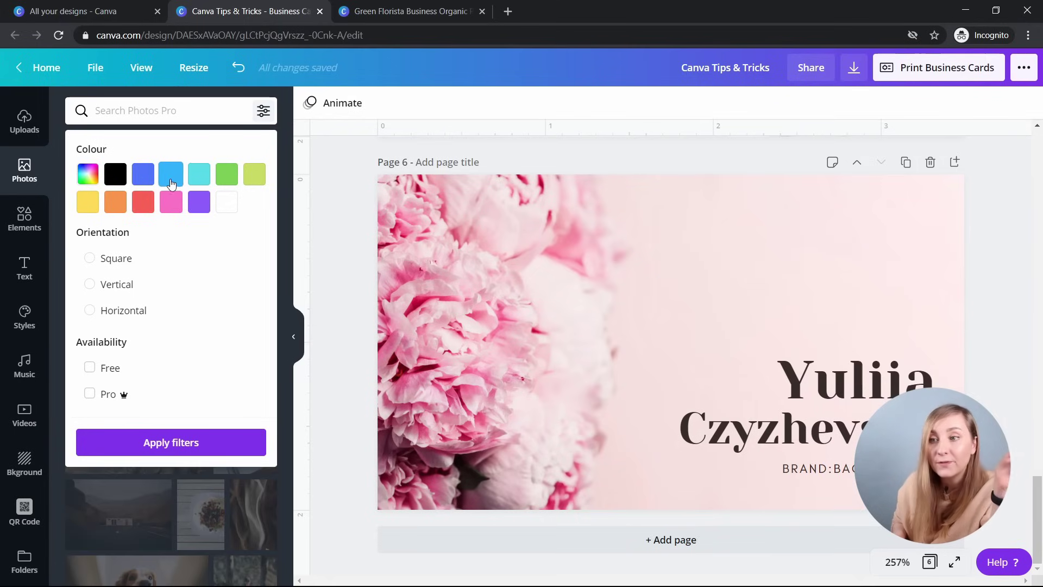
{"action": "left_click", "coordinate": [111, 441]}
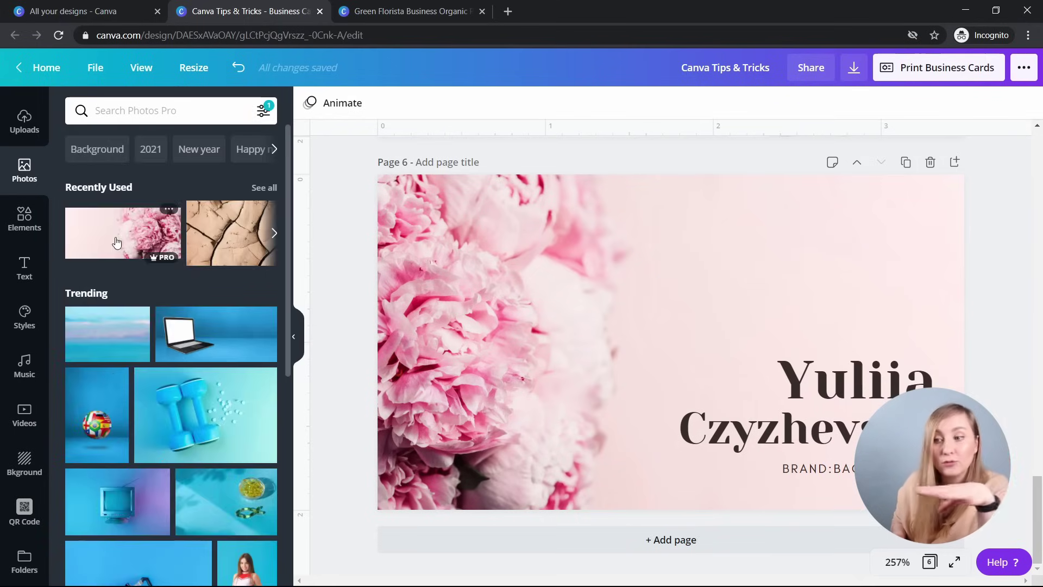
{"action": "scroll", "coordinate": [99, 243], "scroll_direction": "down", "scroll_amount": 4}
{"action": "scroll", "coordinate": [99, 243], "scroll_direction": "down", "scroll_amount": 5}
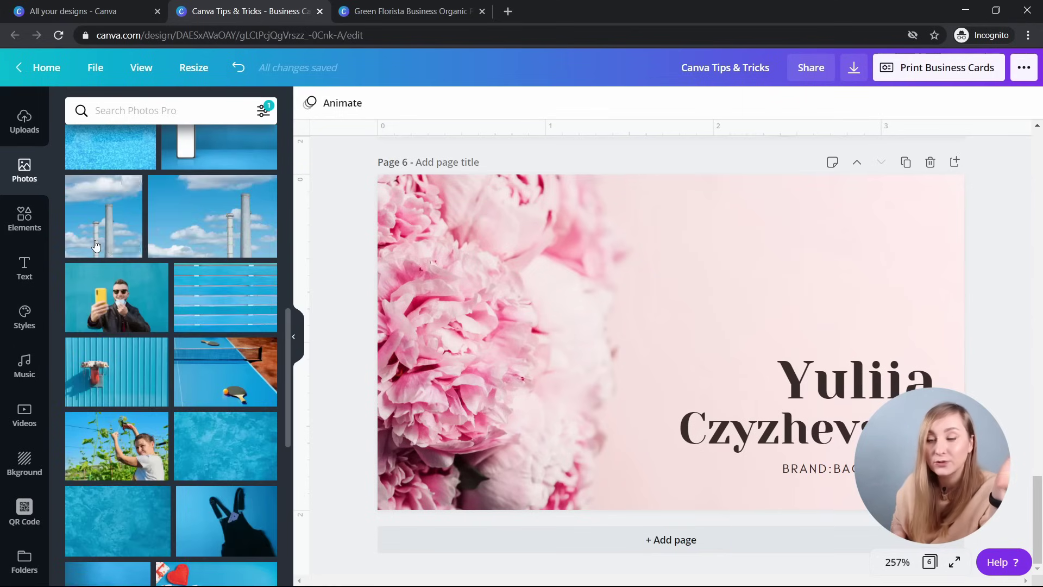
{"action": "scroll", "coordinate": [96, 244], "scroll_direction": "up", "scroll_amount": 3}
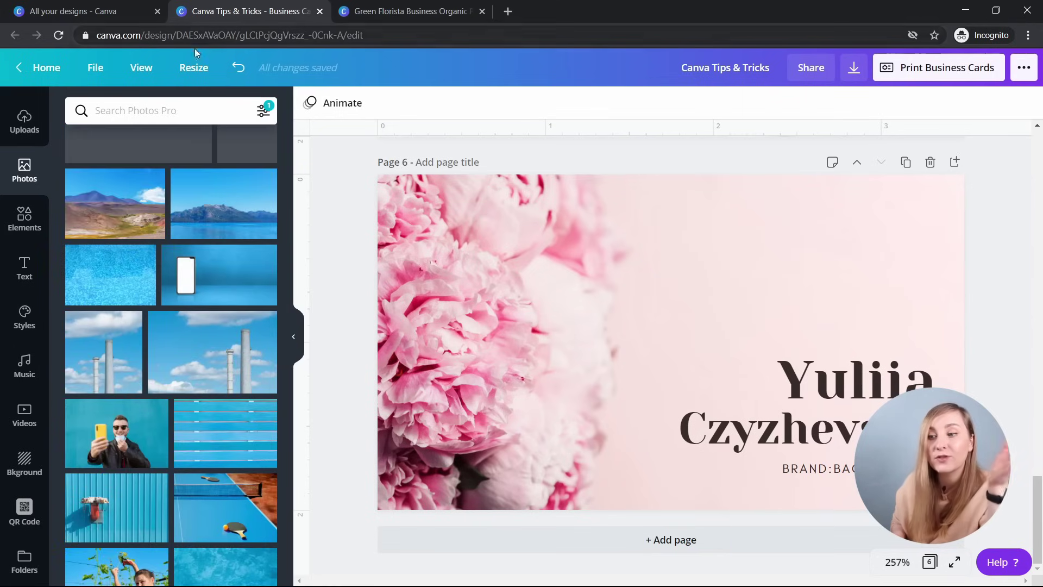
Add a Vertical orientation filter to the light blue photo results.
{"action": "left_click", "coordinate": [263, 111]}
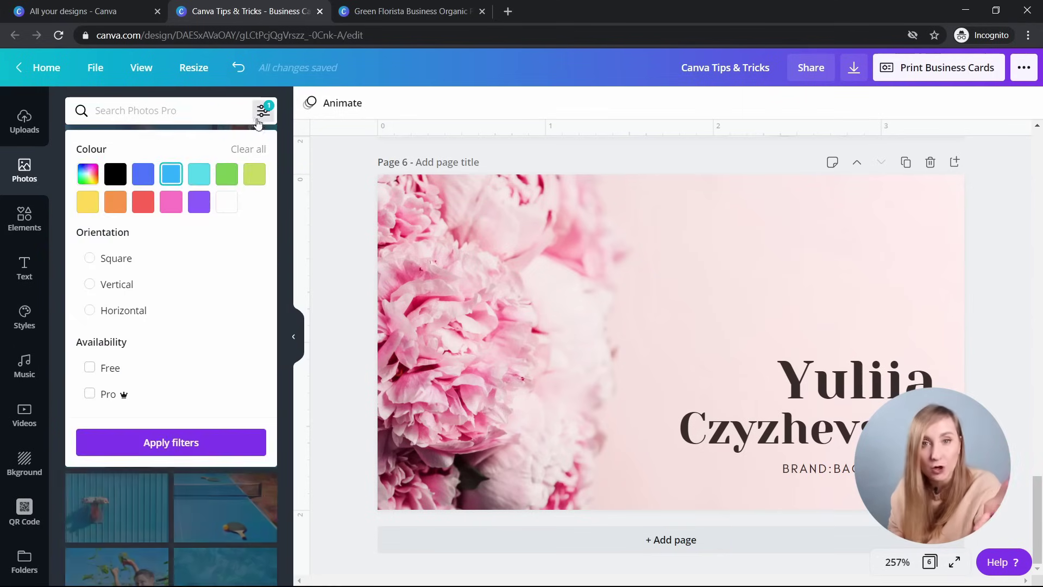
{"action": "left_click", "coordinate": [90, 284]}
{"action": "left_click", "coordinate": [102, 445]}
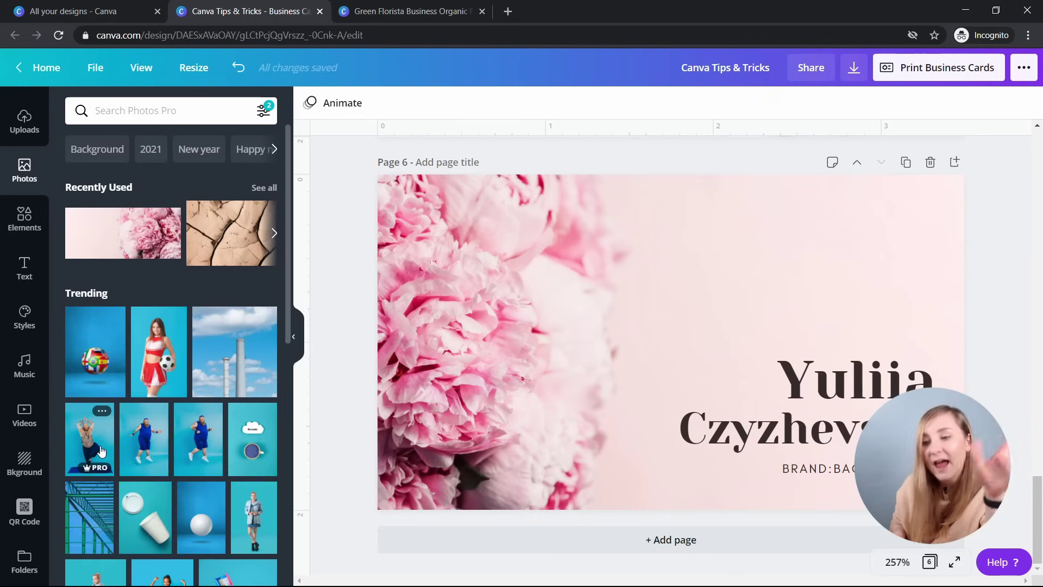
{"action": "scroll", "coordinate": [126, 261], "scroll_direction": "down", "scroll_amount": 6}
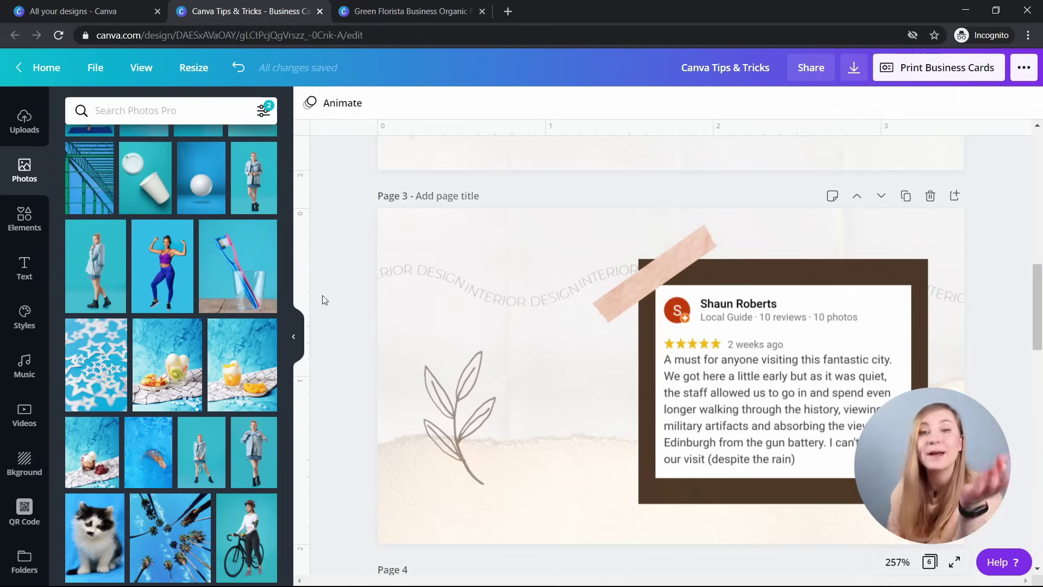
Lock the torn-paper background on page 3, then unlock it and shift it slightly up.
{"action": "left_click", "coordinate": [522, 494]}
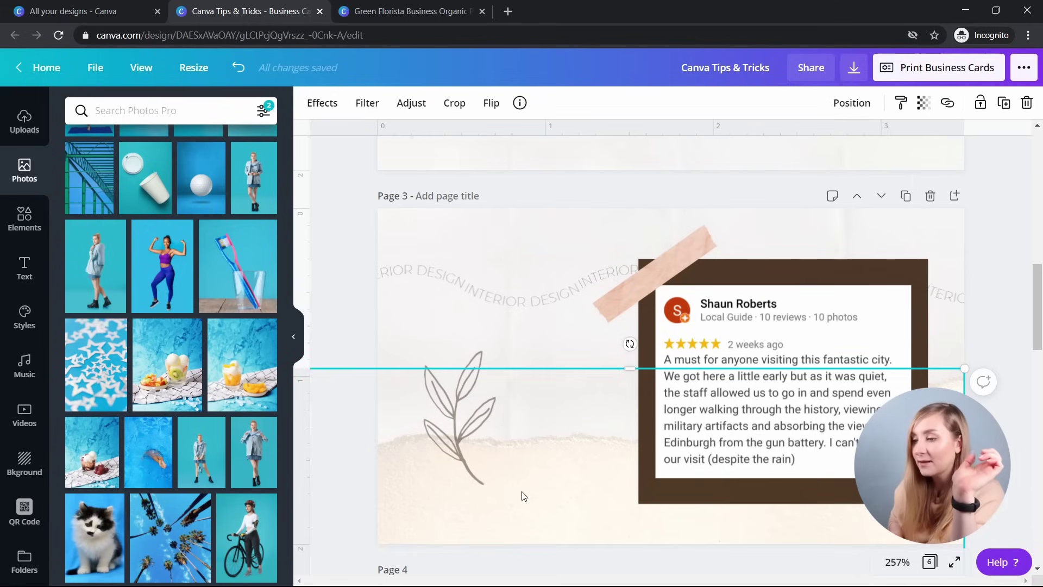
{"action": "left_click", "coordinate": [981, 111]}
{"action": "left_click", "coordinate": [408, 551]}
{"action": "left_click", "coordinate": [428, 481]}
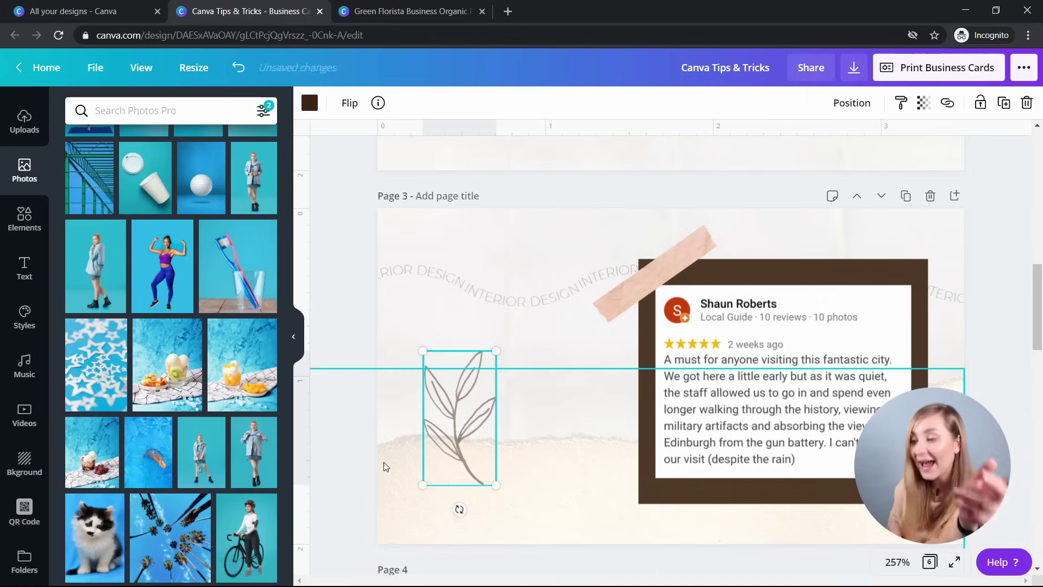
{"action": "left_click", "coordinate": [445, 536]}
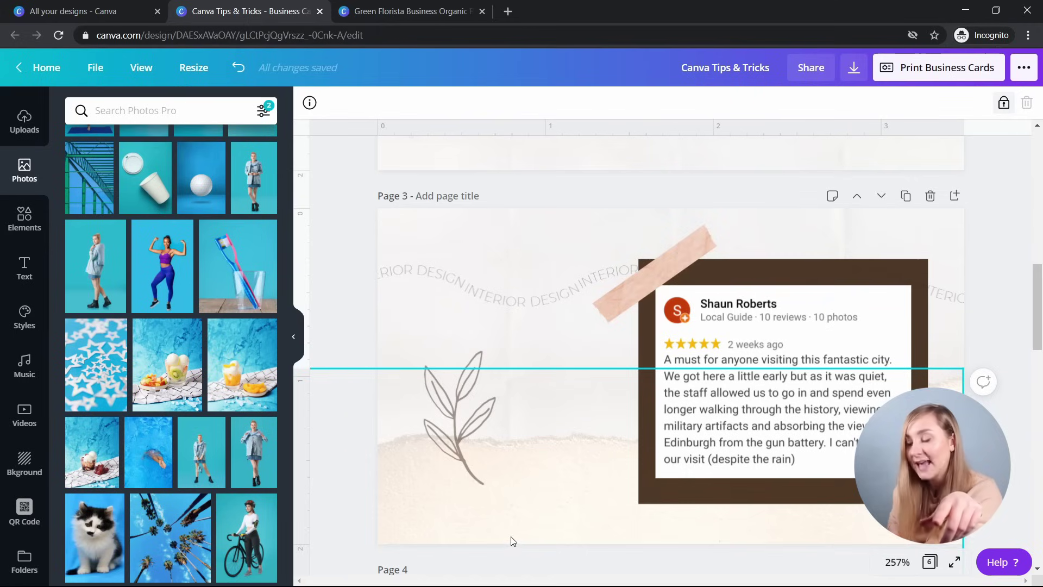
{"action": "left_click", "coordinate": [1001, 110]}
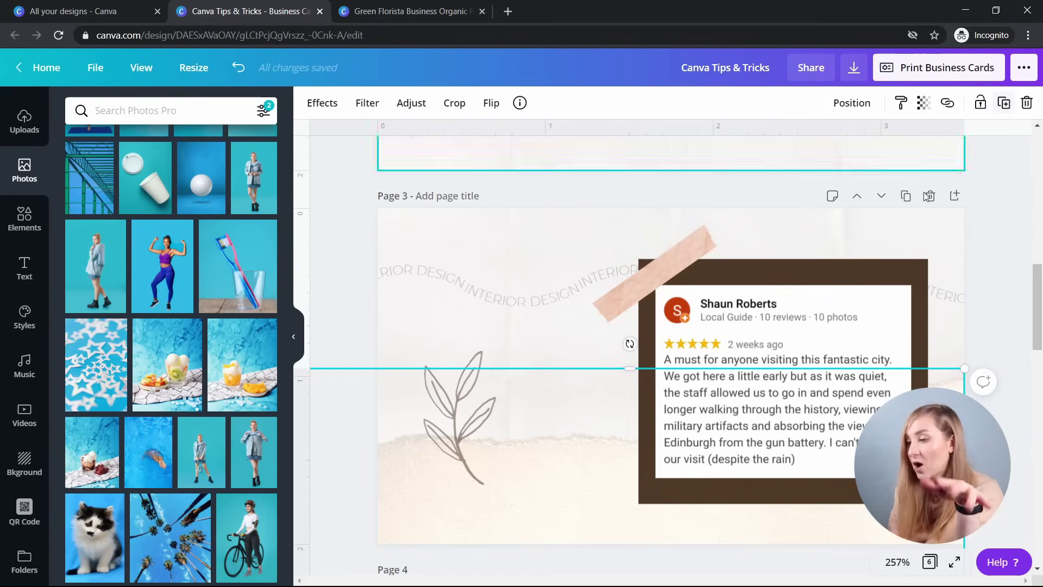
{"action": "left_click_drag", "start_coordinate": [505, 477], "coordinate": [508, 457]}
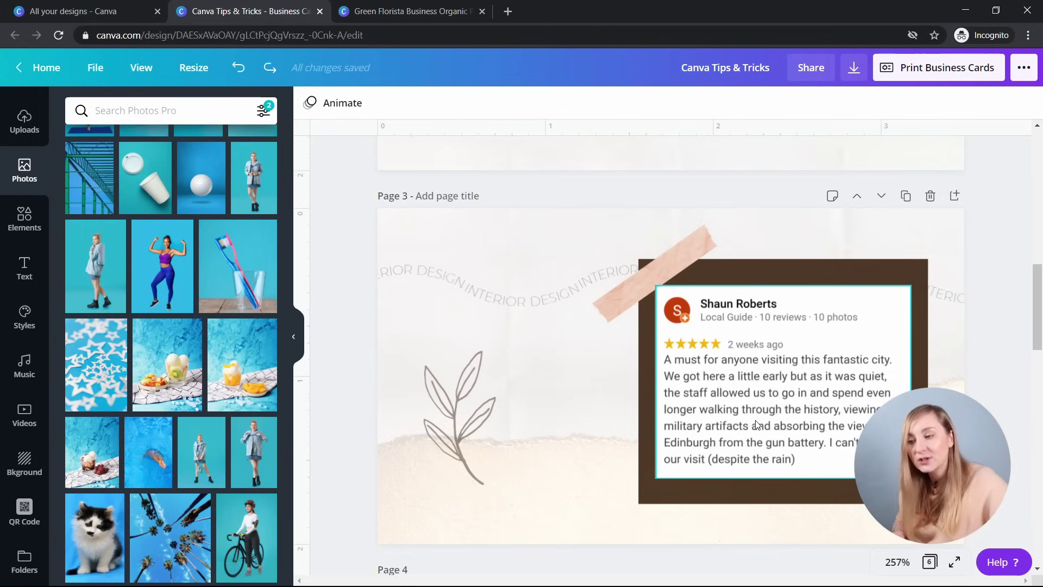
Select the leaf hidden behind the review screenshot and bring it to the front.
{"action": "left_click", "coordinate": [845, 400]}
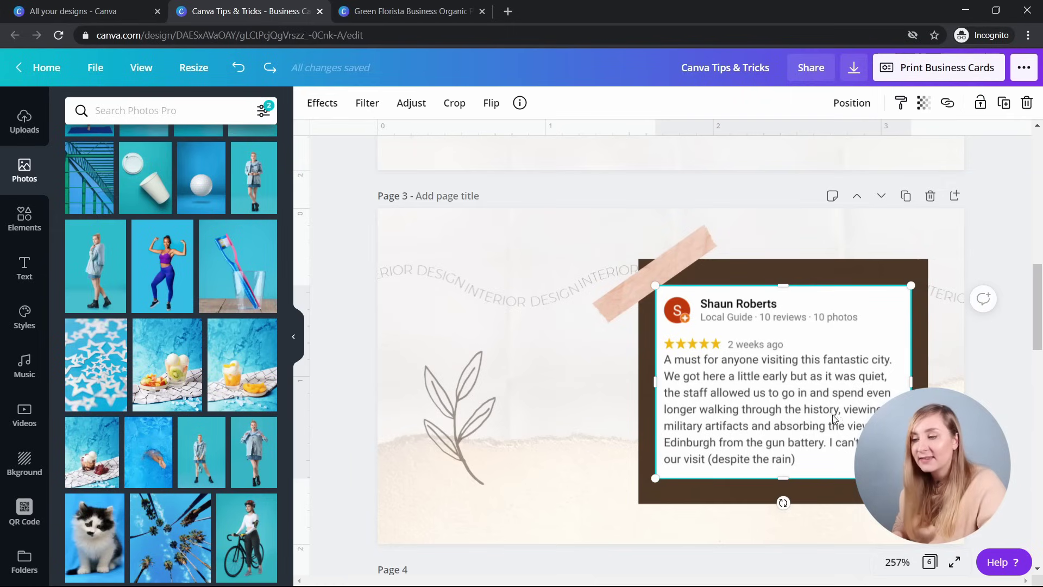
{"action": "left_click", "coordinate": [759, 414], "text": "alt"}
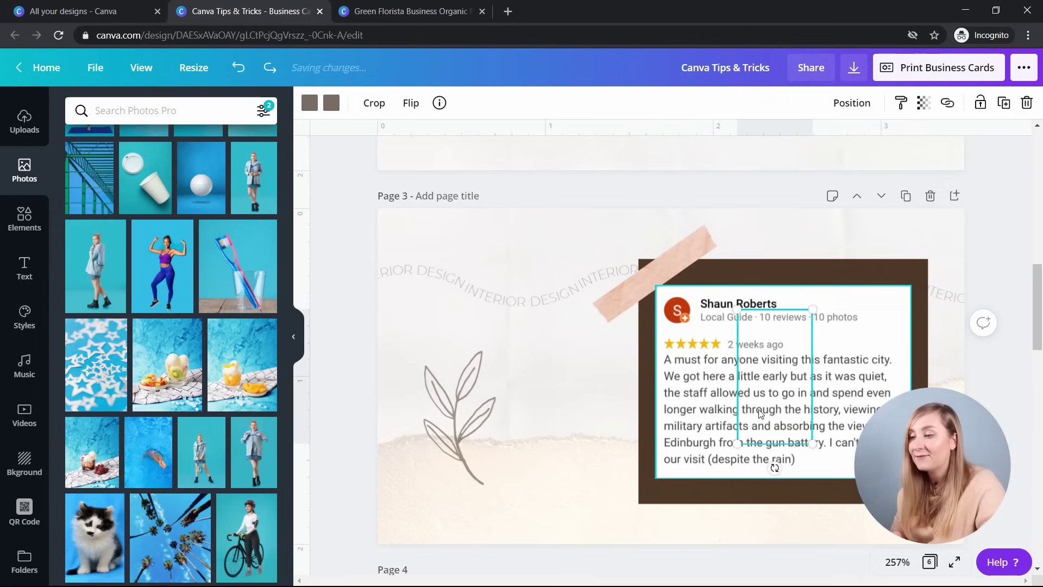
{"action": "left_click", "coordinate": [759, 414], "text": "alt"}
{"action": "left_click", "coordinate": [760, 414], "text": "alt"}
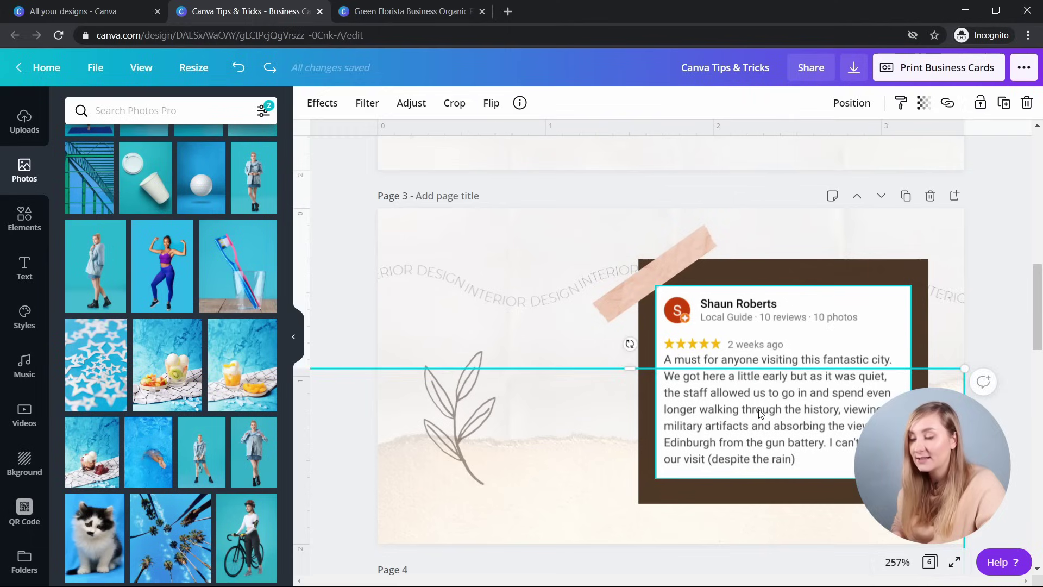
{"action": "left_click", "coordinate": [759, 414], "text": "alt"}
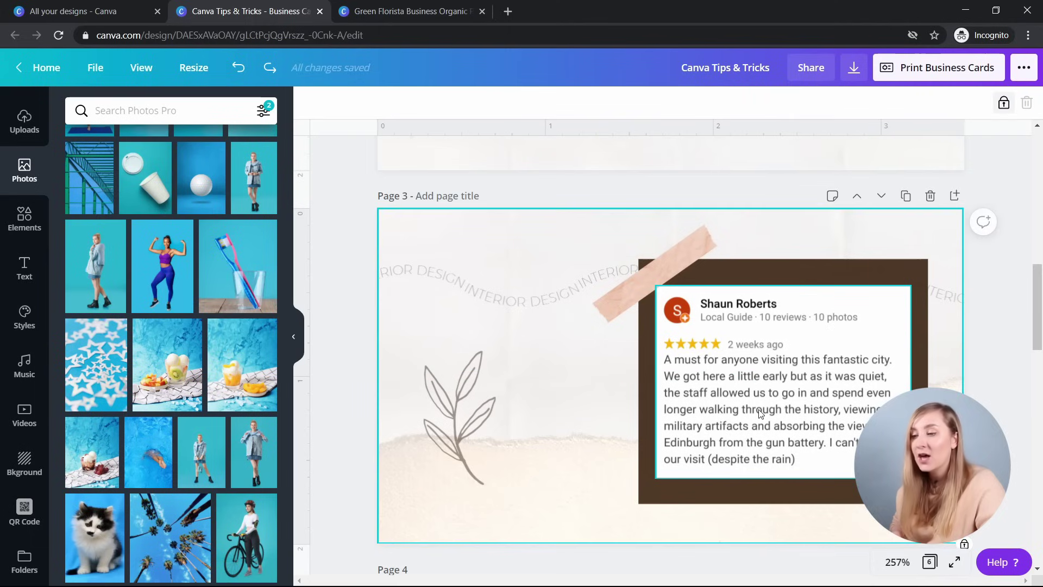
{"action": "left_click", "coordinate": [787, 399], "text": "alt"}
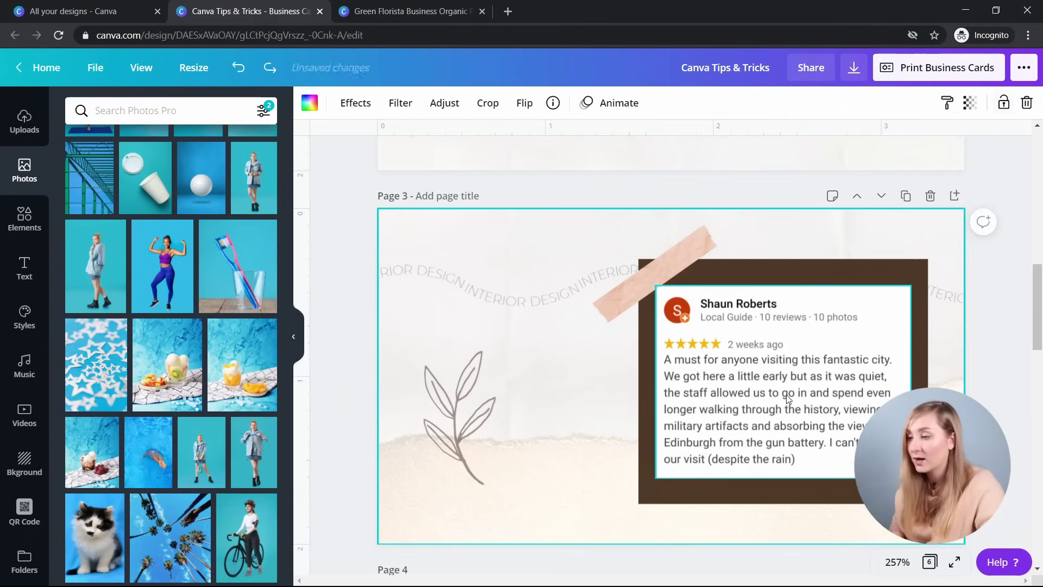
{"action": "left_click", "coordinate": [786, 397], "text": "alt"}
{"action": "left_click", "coordinate": [785, 395], "text": "alt"}
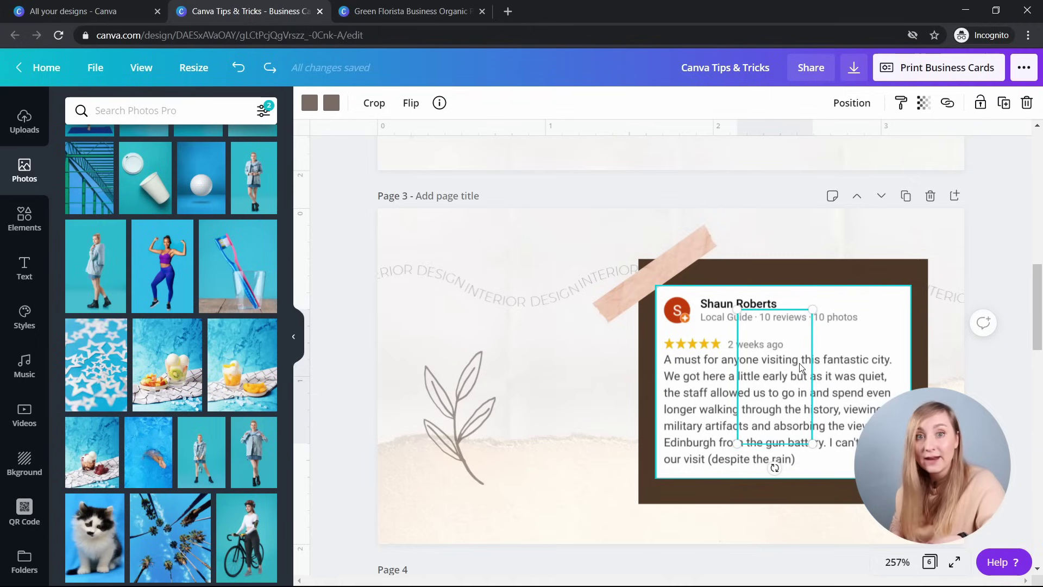
{"action": "left_click", "coordinate": [856, 107]}
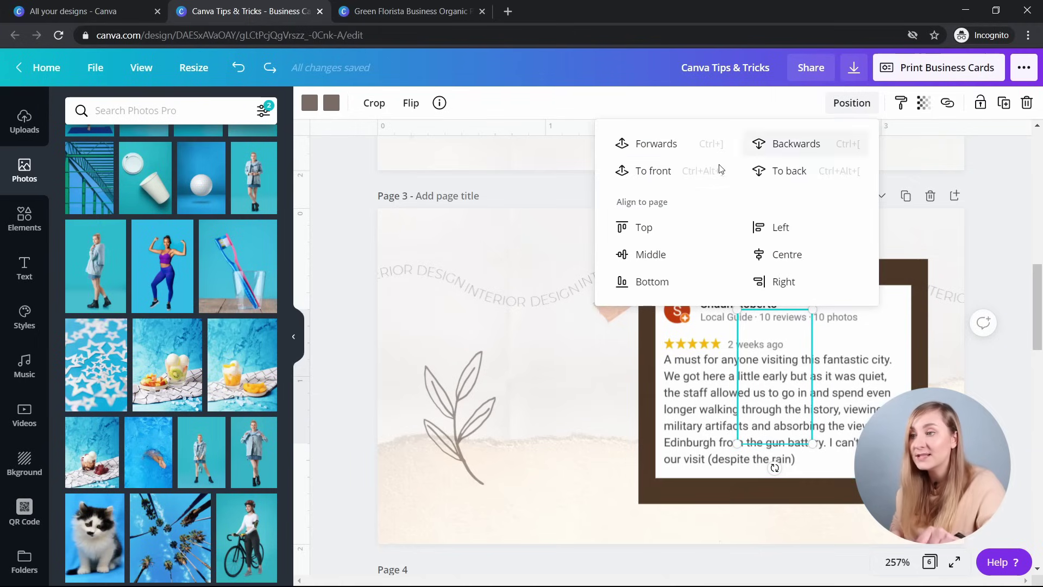
{"action": "left_click", "coordinate": [655, 171]}
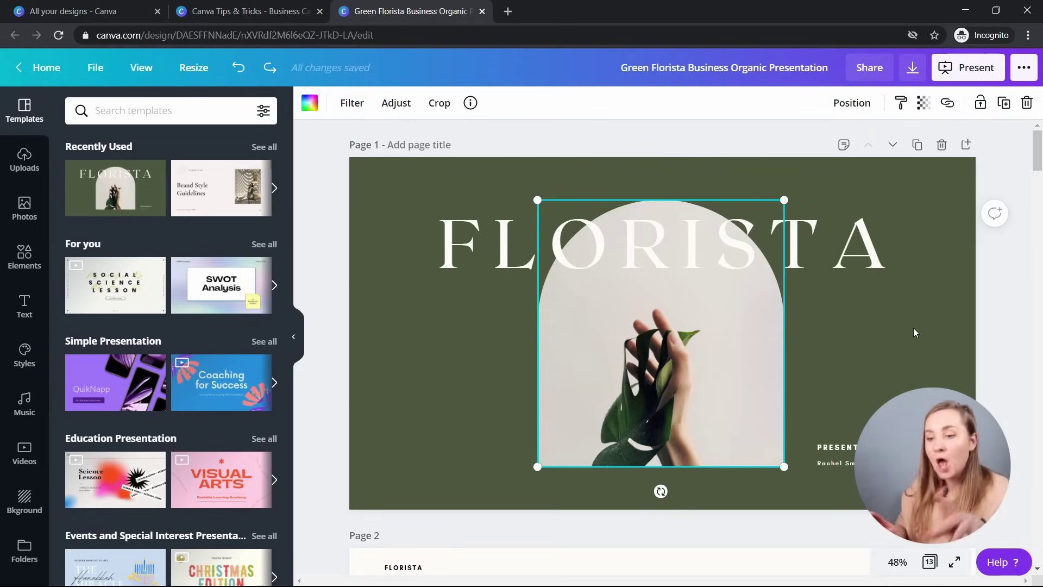
Nudge the arch photo four steps right, then four larger shift-steps left.
{"action": "key", "text": "Right"}
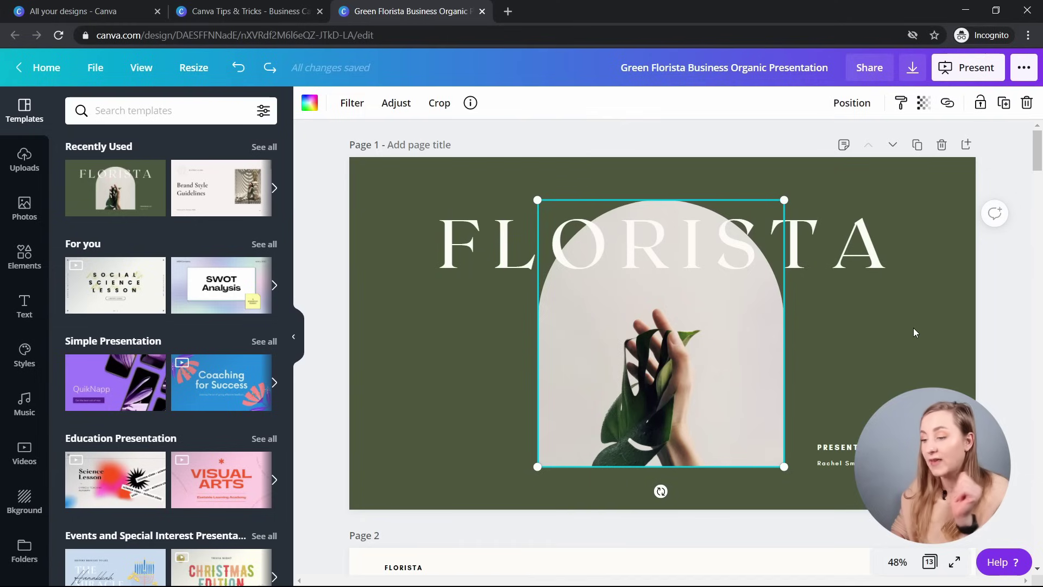
{"action": "key", "text": "Right"}
{"action": "key", "text": "Right"}
{"action": "key", "text": "Right"}
{"action": "key", "text": "Right"}
{"action": "key", "text": "Right"}
{"action": "key", "text": "Right"}
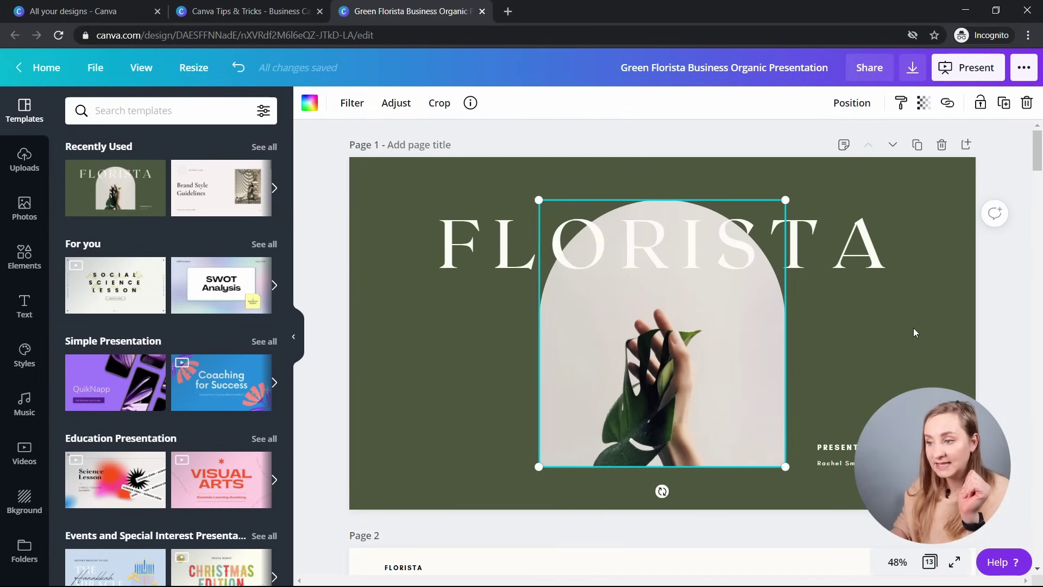
{"action": "key", "text": "Right"}
{"action": "key", "text": "Right"}
{"action": "key", "text": "Right"}
{"action": "key", "text": "Right"}
{"action": "key", "text": "Right"}
{"action": "key", "text": "Right"}
{"action": "key", "text": "Right"}
{"action": "key", "text": "Right"}
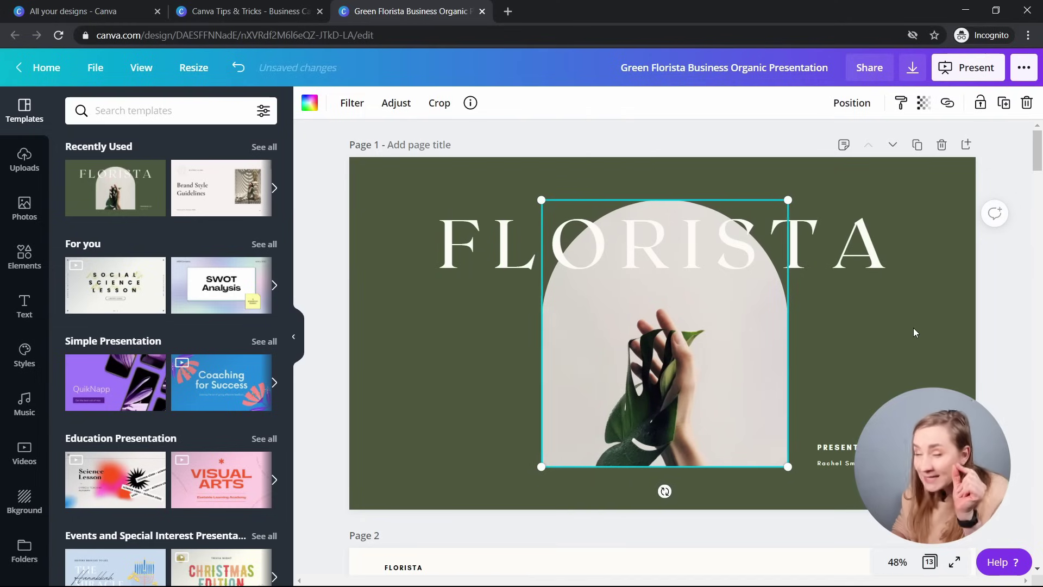
{"action": "key", "text": "Right"}
{"action": "key", "text": "Right"}
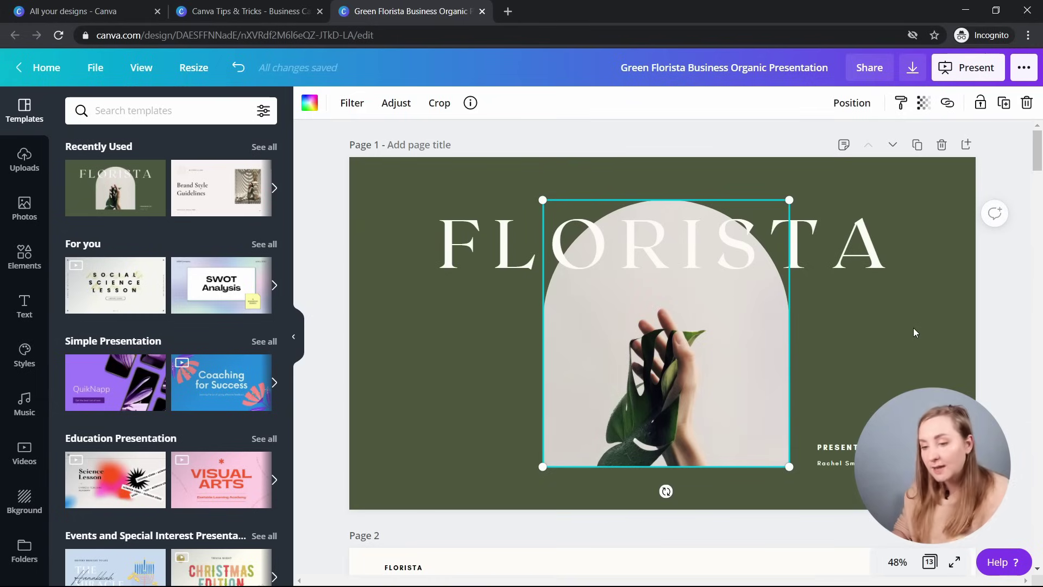
{"action": "key", "text": "shift+Left"}
{"action": "key", "text": "shift+Left"}
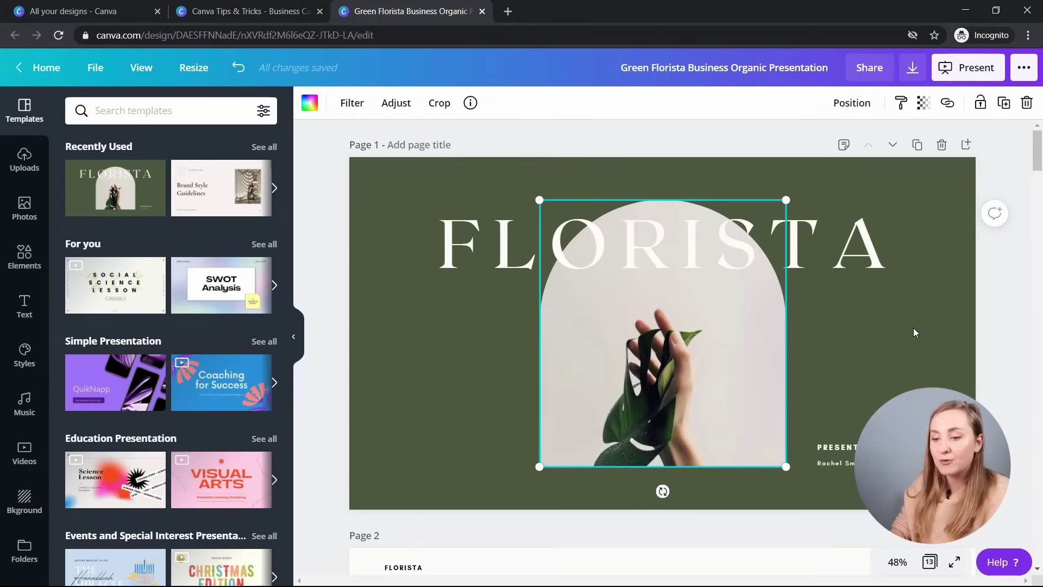
{"action": "key", "text": "shift+Left"}
{"action": "key", "text": "shift+Left"}
{"action": "key", "text": "shift+Left"}
{"action": "key", "text": "shift+Left"}
{"action": "key", "text": "shift+Left"}
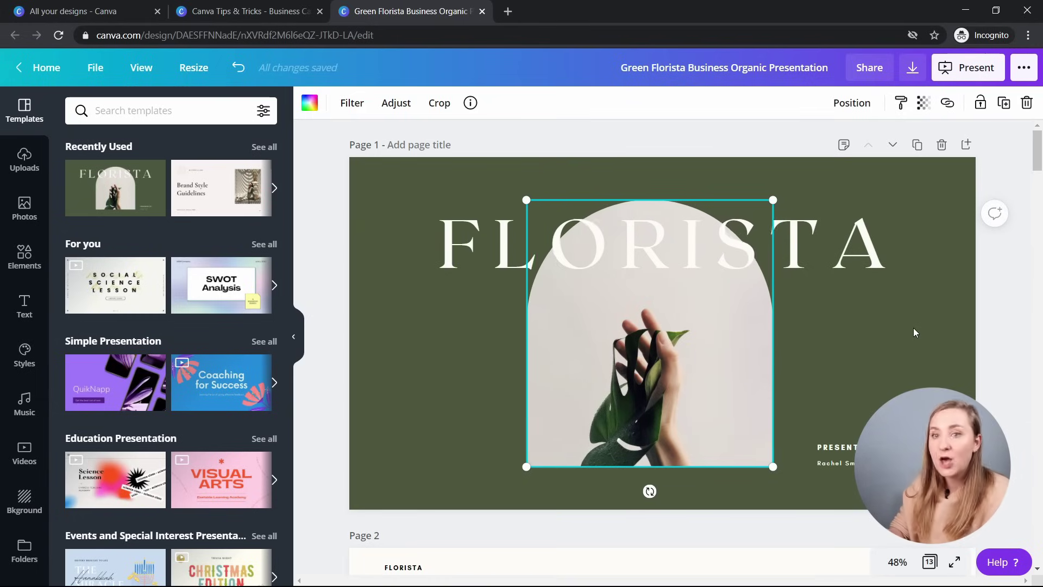
{"action": "key", "text": "shift+Left"}
{"action": "key", "text": "shift+Left"}
{"action": "key", "text": "shift+Left"}
{"action": "key", "text": "shift+Left"}
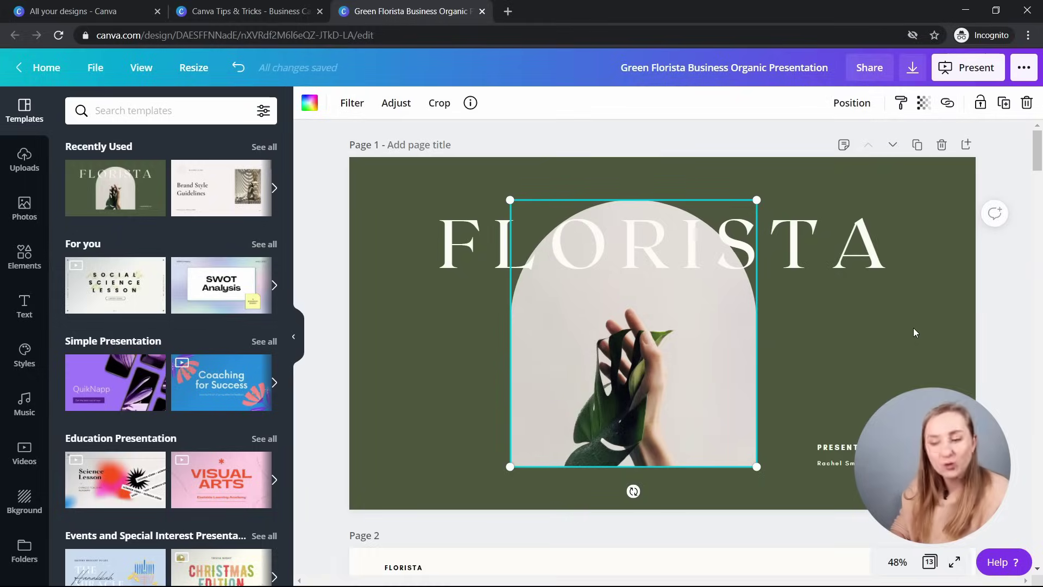
{"action": "key", "text": "shift+Left"}
{"action": "key", "text": "shift+Left"}
{"action": "key", "text": "shift+Left"}
{"action": "key", "text": "shift+Left"}
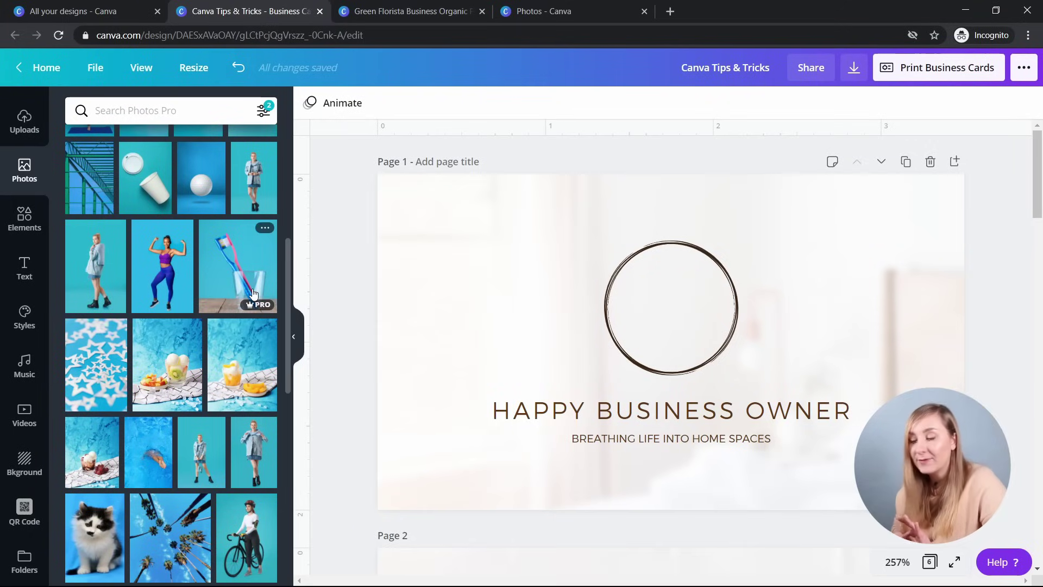
Upload a file from the computer into Uploads by dragging it onto the panel.
{"action": "left_click", "coordinate": [23, 124]}
{"action": "left_click", "coordinate": [169, 144]}
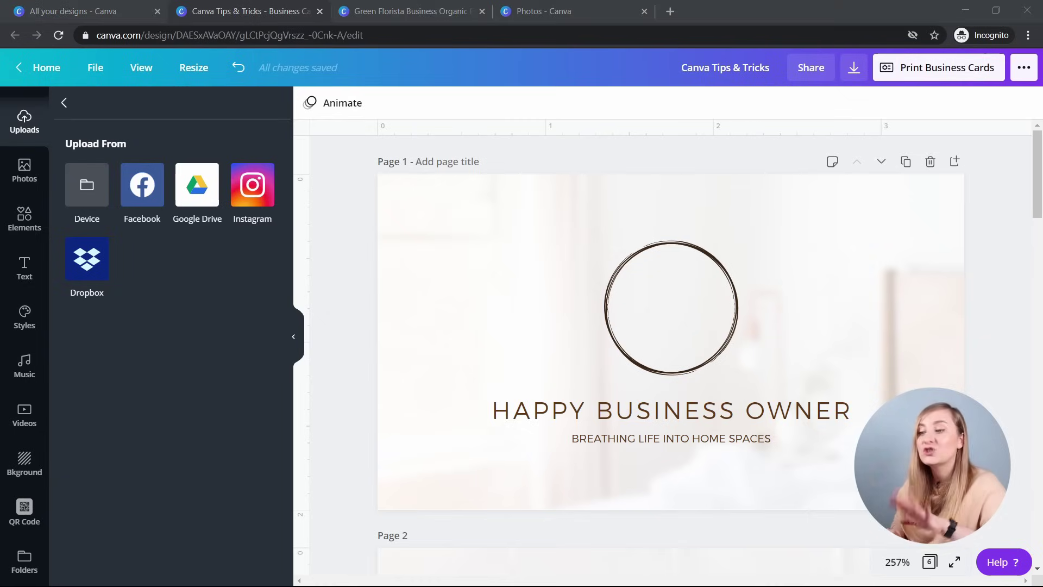
{"action": "left_click_drag", "start_coordinate": [304, 586], "coordinate": [255, 344]}
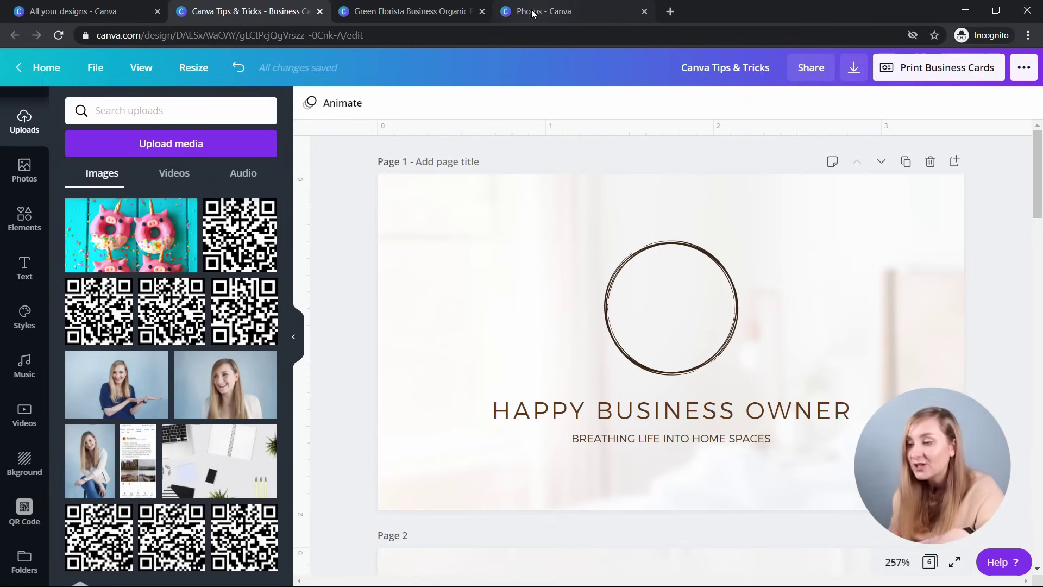
Paste the bedroom photo from the White Table Lamp page into the Canva Tips & Tricks design.
{"action": "left_click", "coordinate": [537, 12]}
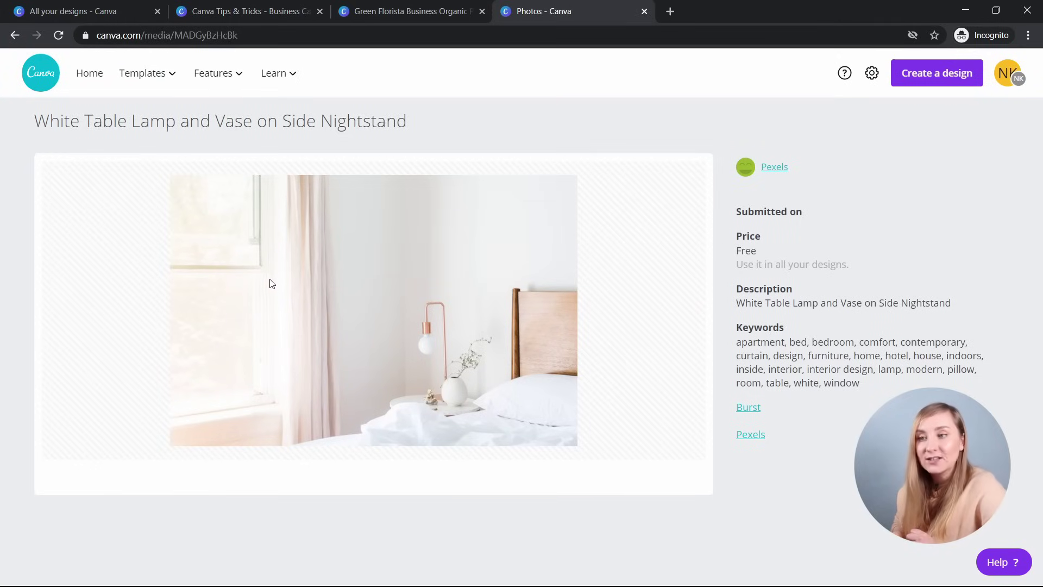
{"action": "left_click", "coordinate": [223, 15]}
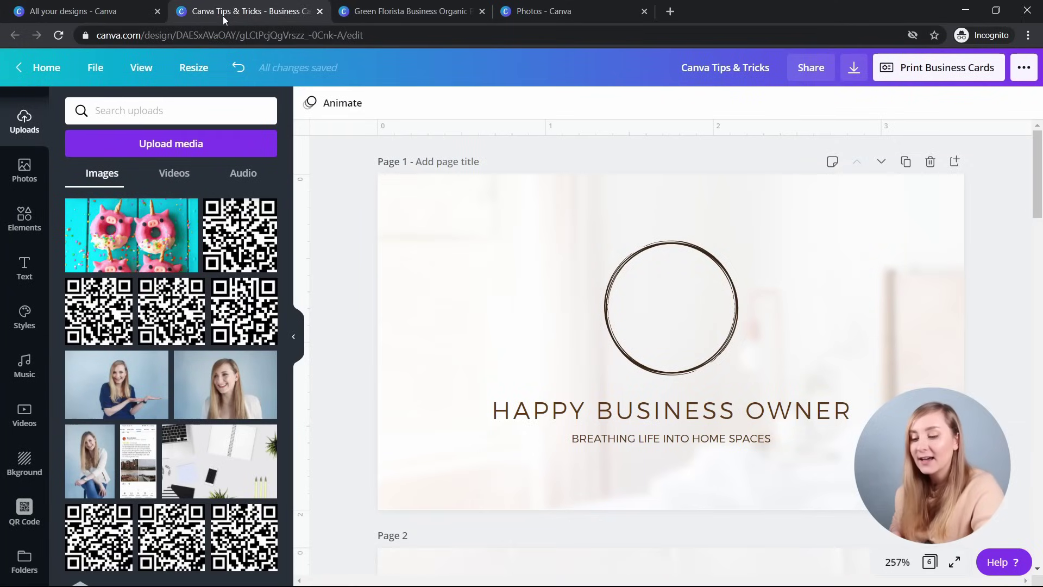
{"action": "key", "text": "ctrl+v"}
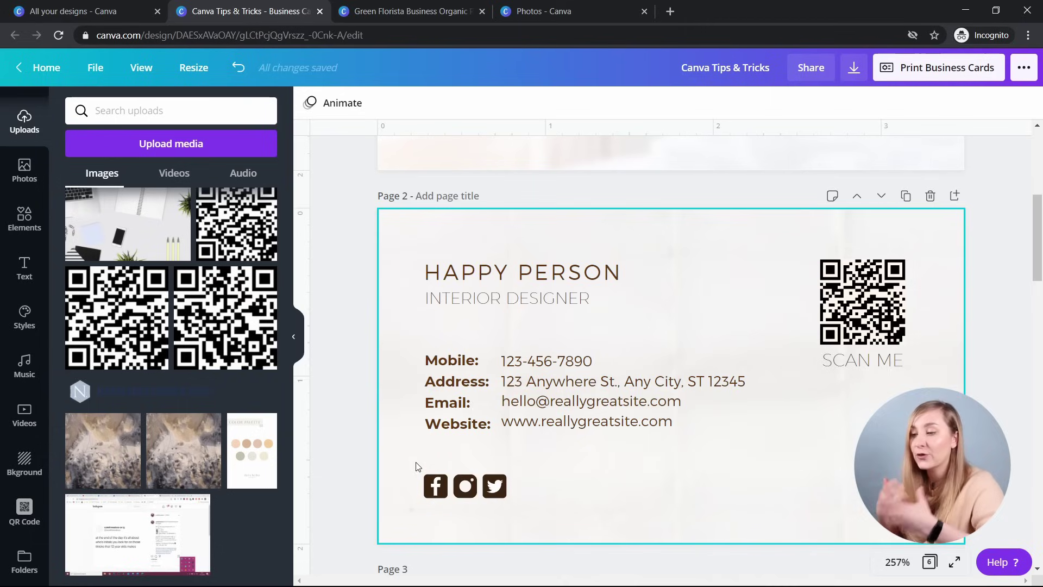
Link the business card's Facebook icon to the Facebook profile URL.
{"action": "left_click", "coordinate": [439, 491]}
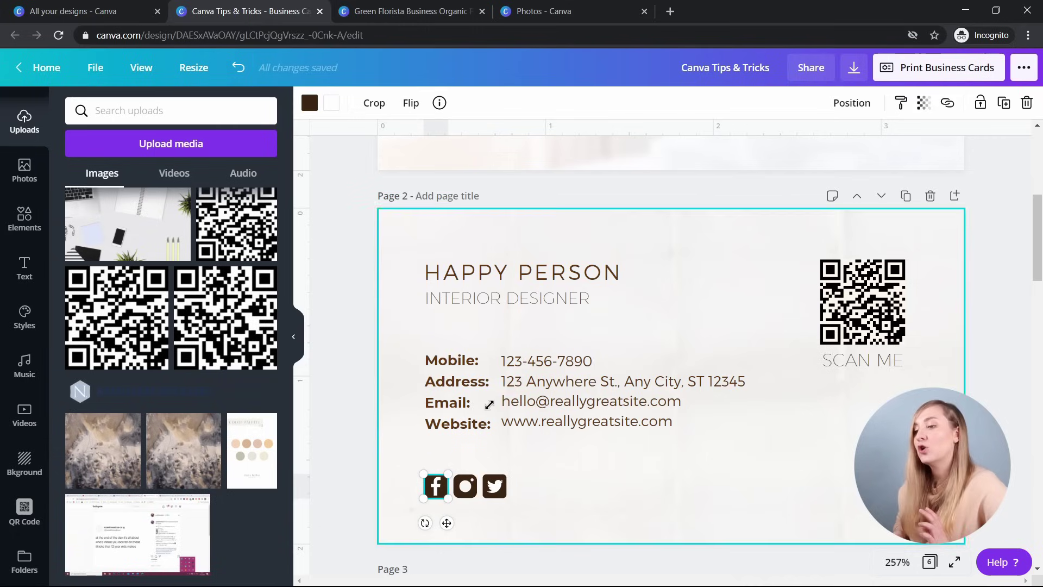
{"action": "left_click", "coordinate": [947, 103]}
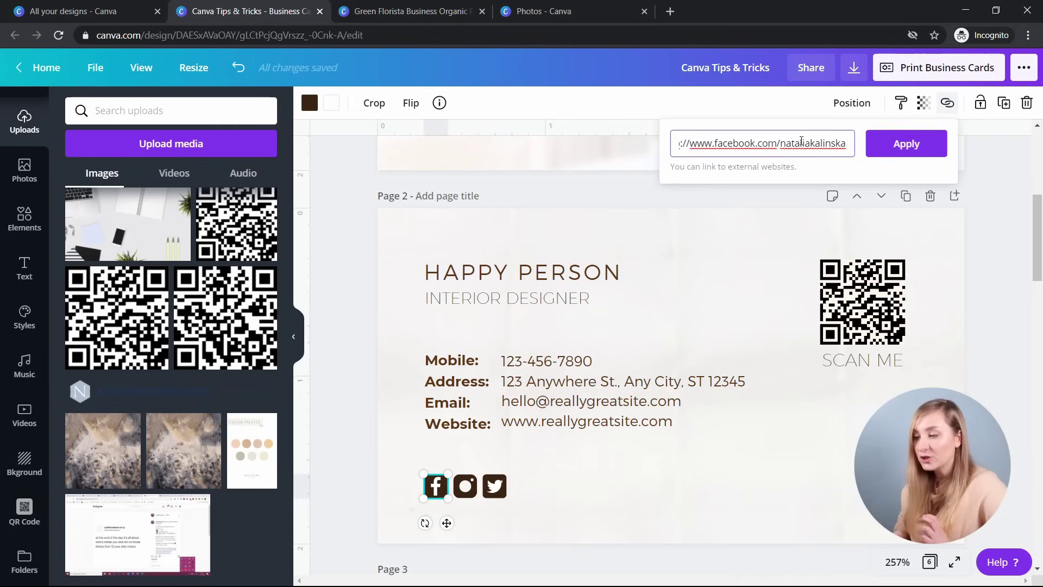
{"action": "left_click", "coordinate": [880, 145]}
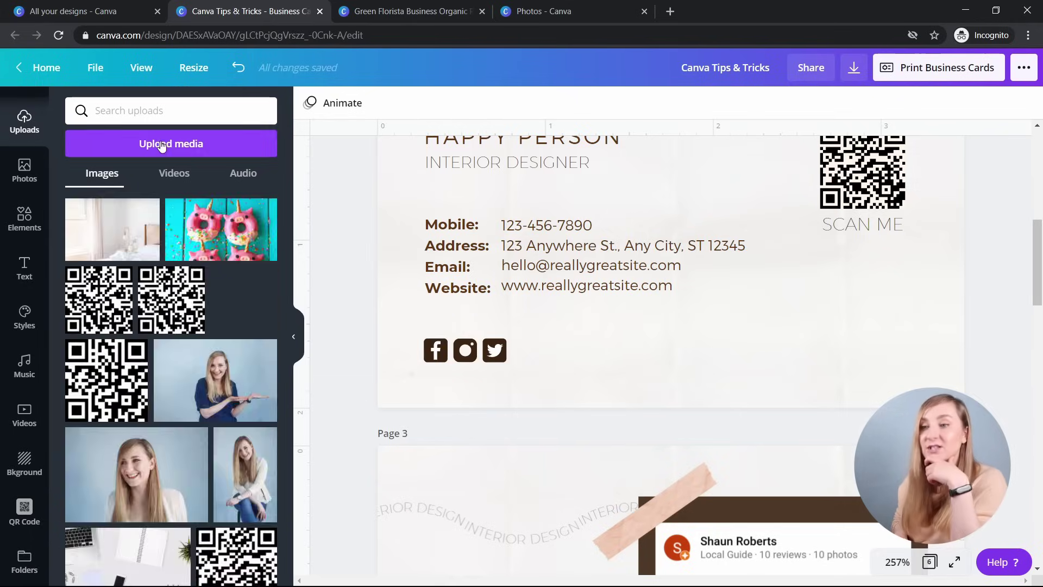
Add the review screenshot from Google Drive to page 3.
{"action": "left_click", "coordinate": [161, 143]}
{"action": "left_click", "coordinate": [211, 183]}
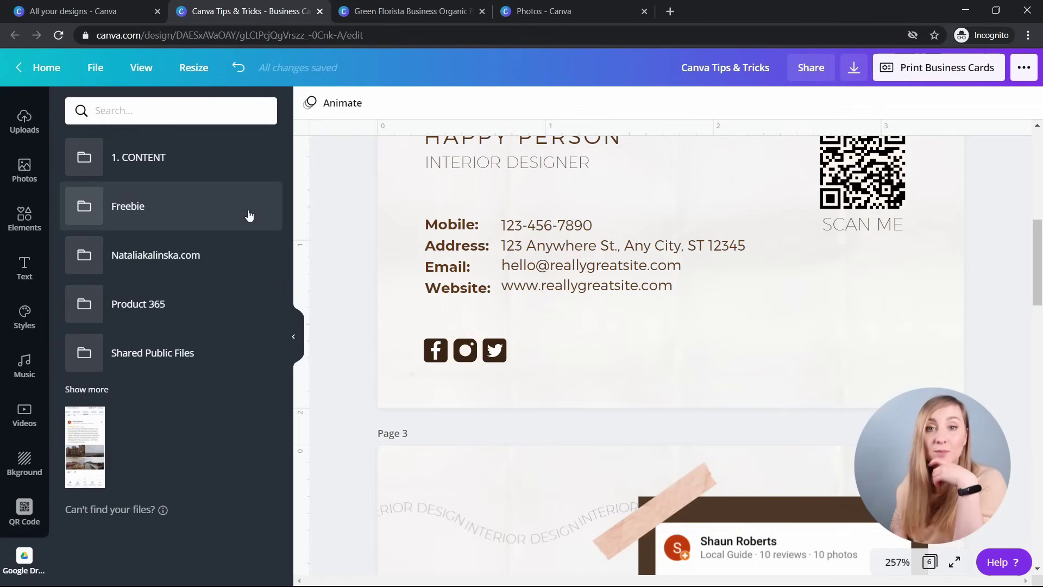
{"action": "left_click", "coordinate": [87, 452]}
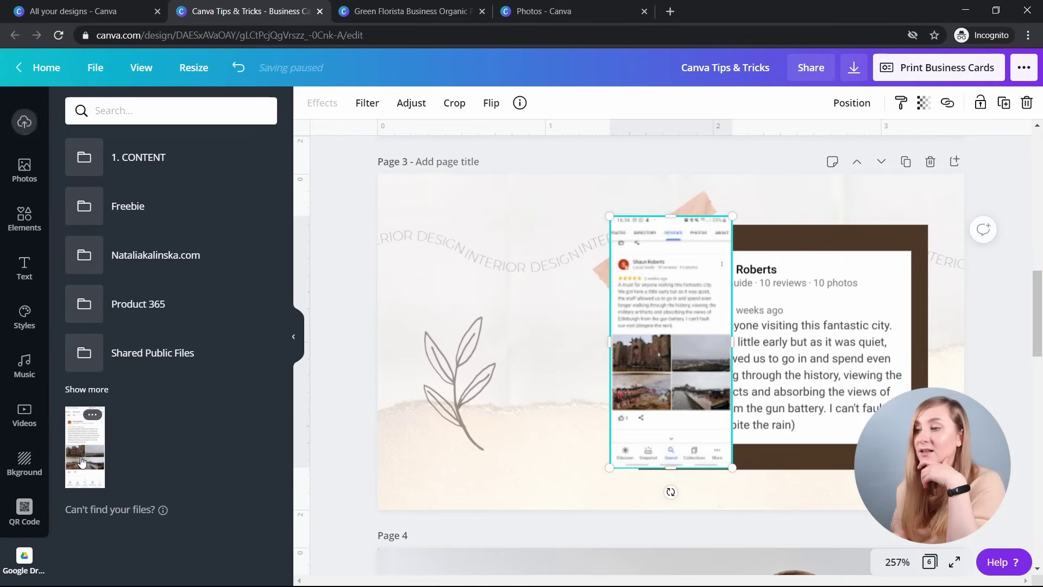
Crop the screenshot's top so only the review text remains.
{"action": "left_click", "coordinate": [455, 105]}
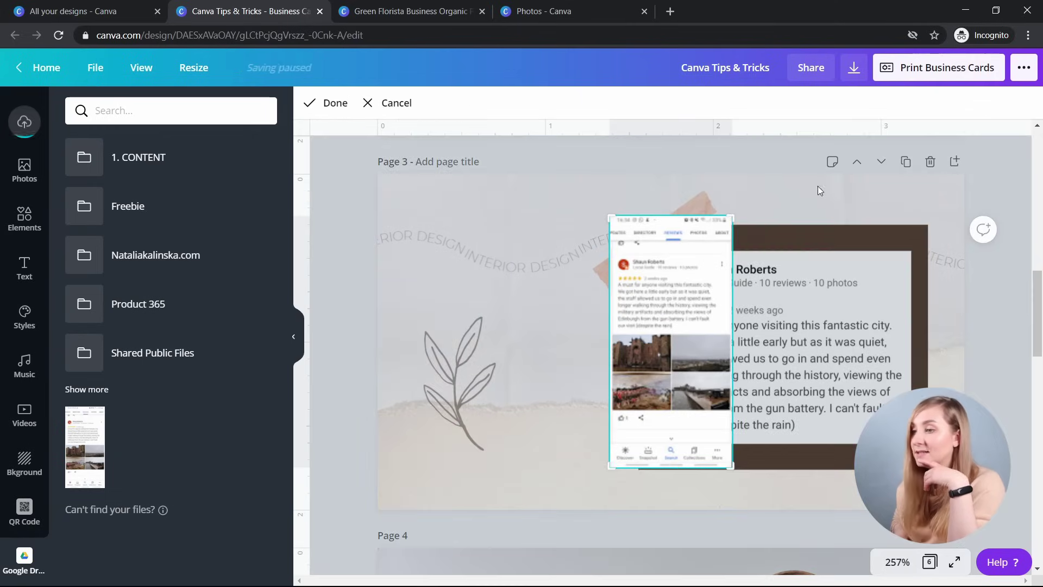
{"action": "left_click_drag", "start_coordinate": [731, 218], "coordinate": [740, 256]}
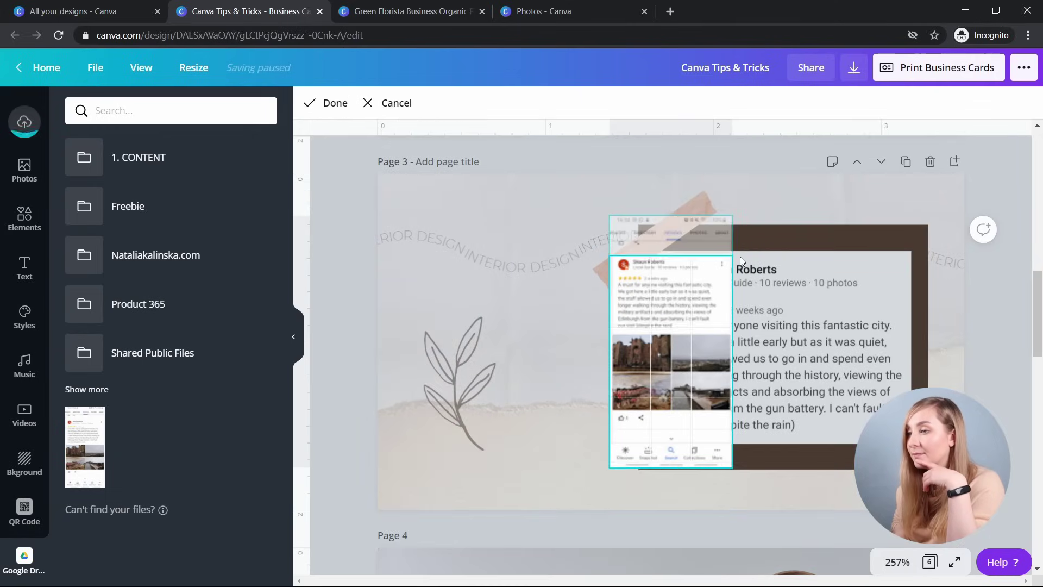
{"action": "key", "text": "Return"}
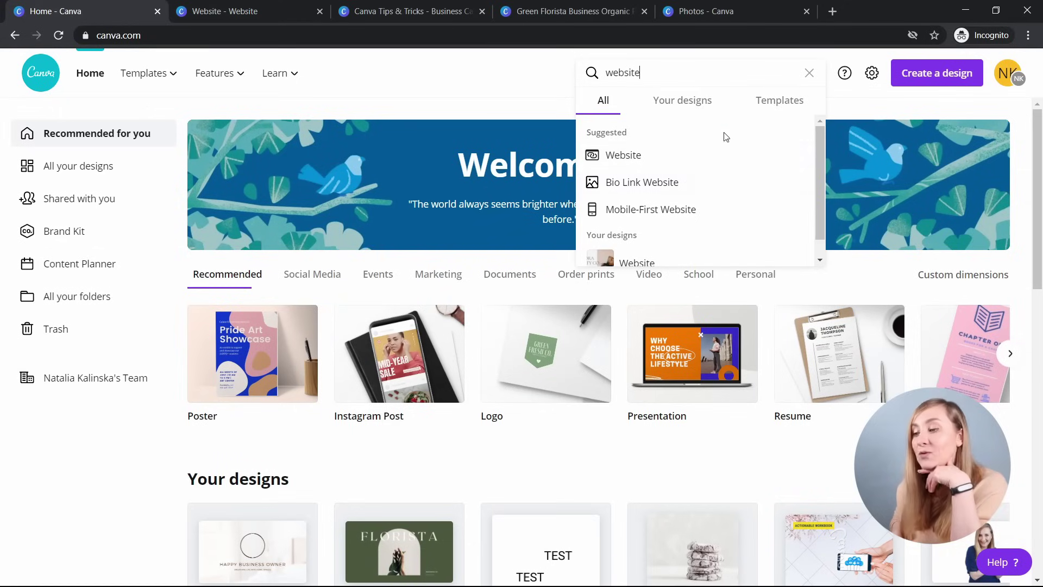
Open the Website template results for the 'website' search.
{"action": "left_click", "coordinate": [669, 156]}
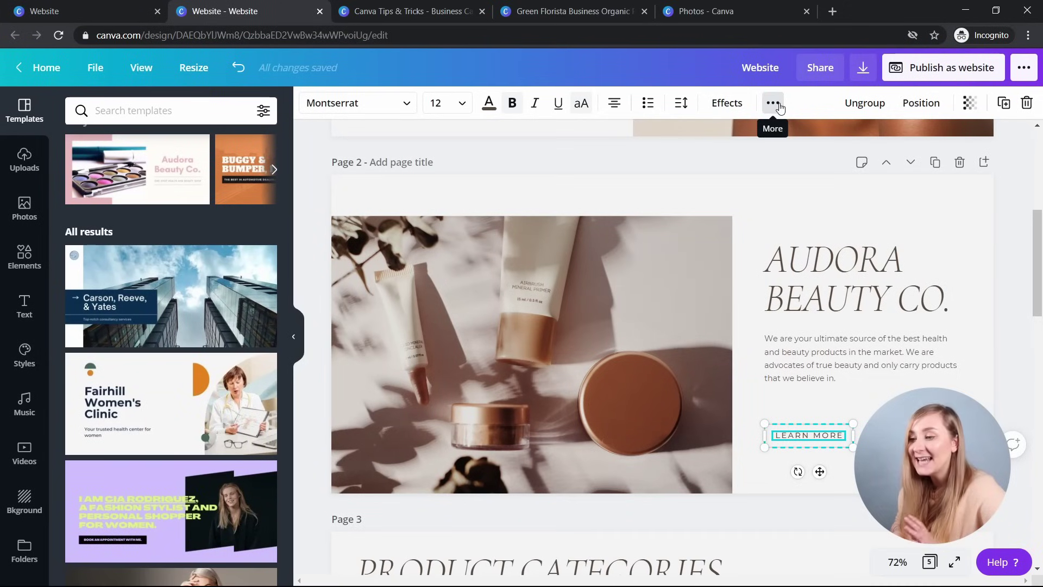
{"action": "left_click", "coordinate": [772, 103]}
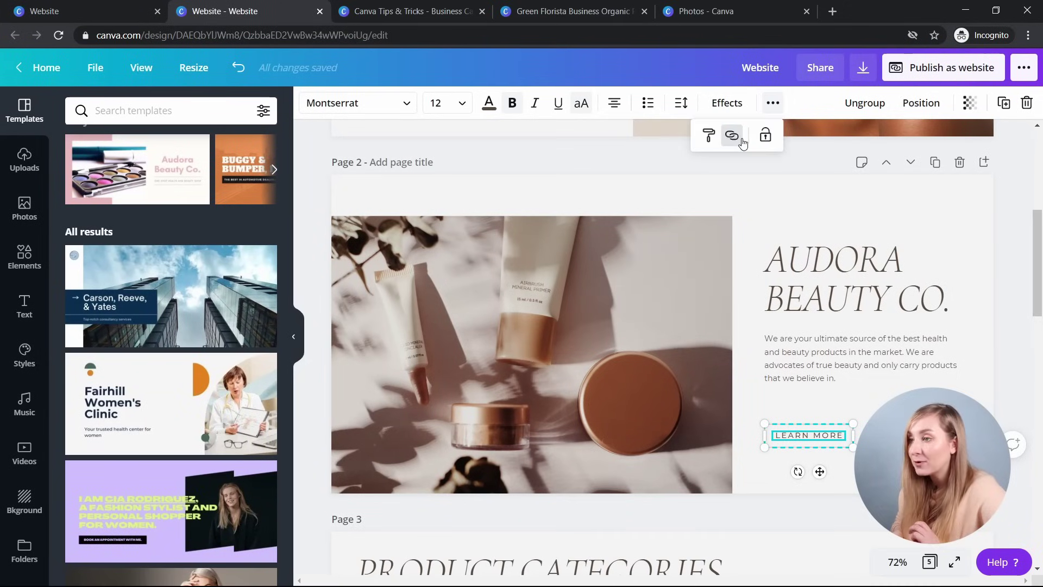
Link LEARN MORE to the about page and publish the design as a Scrolling-style website.
{"action": "left_click", "coordinate": [731, 135]}
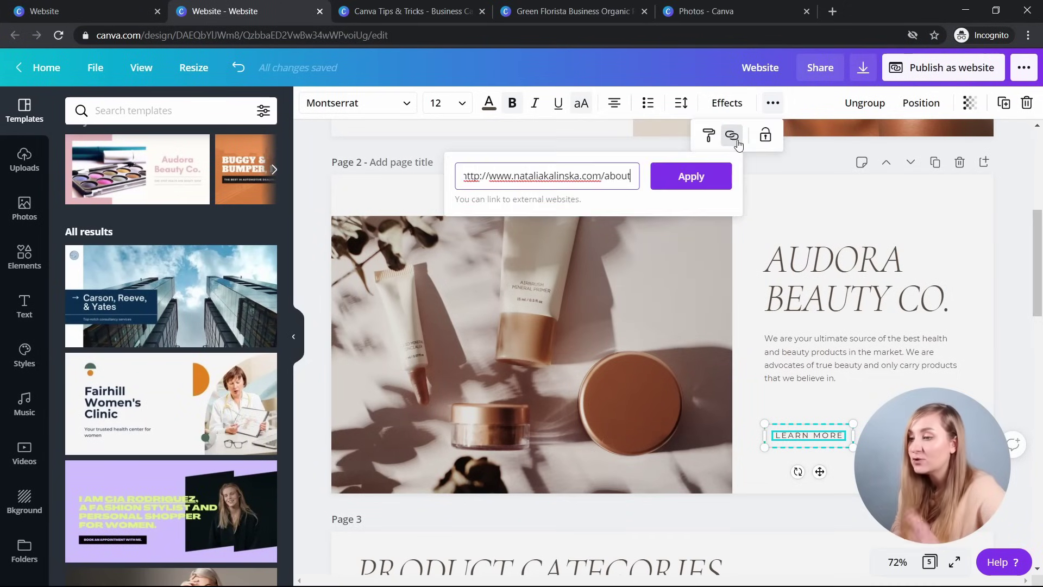
{"action": "left_click", "coordinate": [679, 181]}
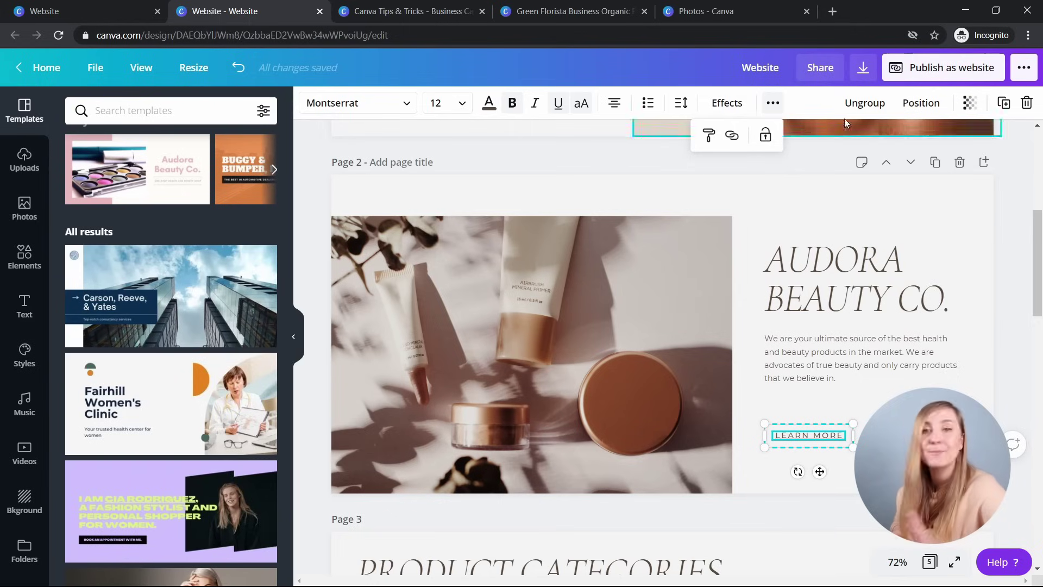
{"action": "left_click", "coordinate": [902, 80]}
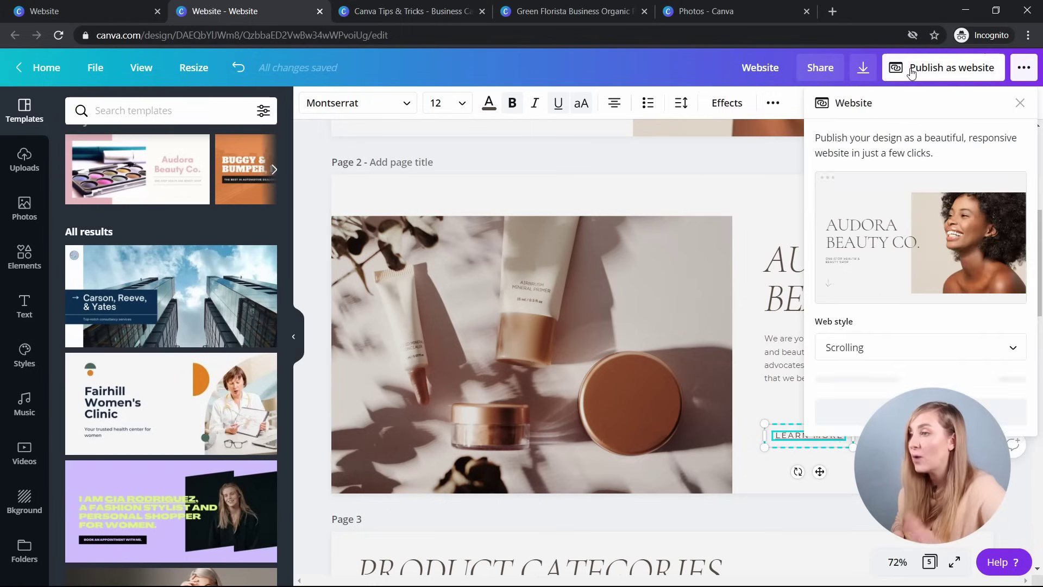
{"action": "left_click", "coordinate": [872, 348]}
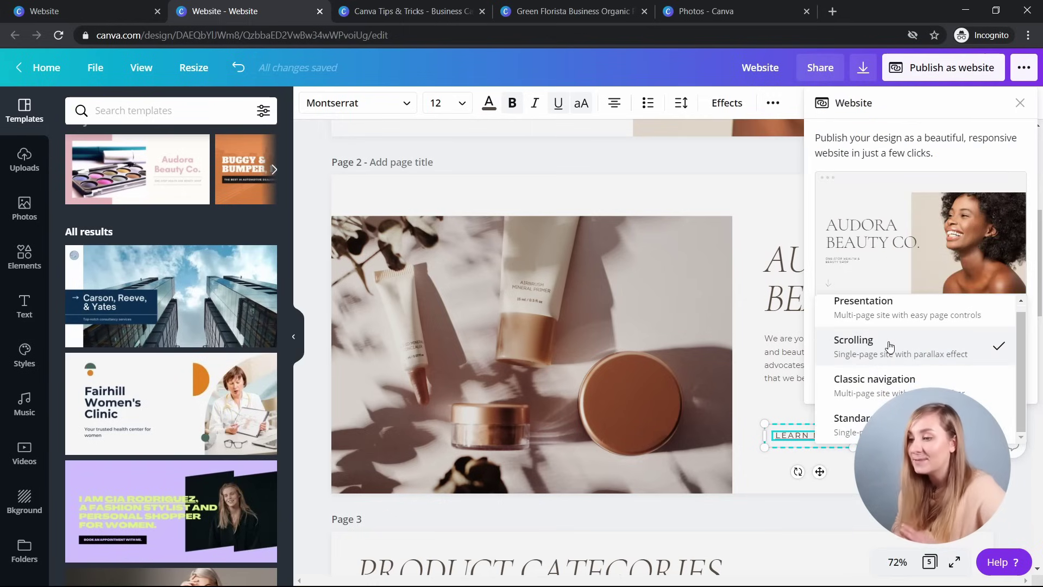
{"action": "left_click", "coordinate": [889, 346]}
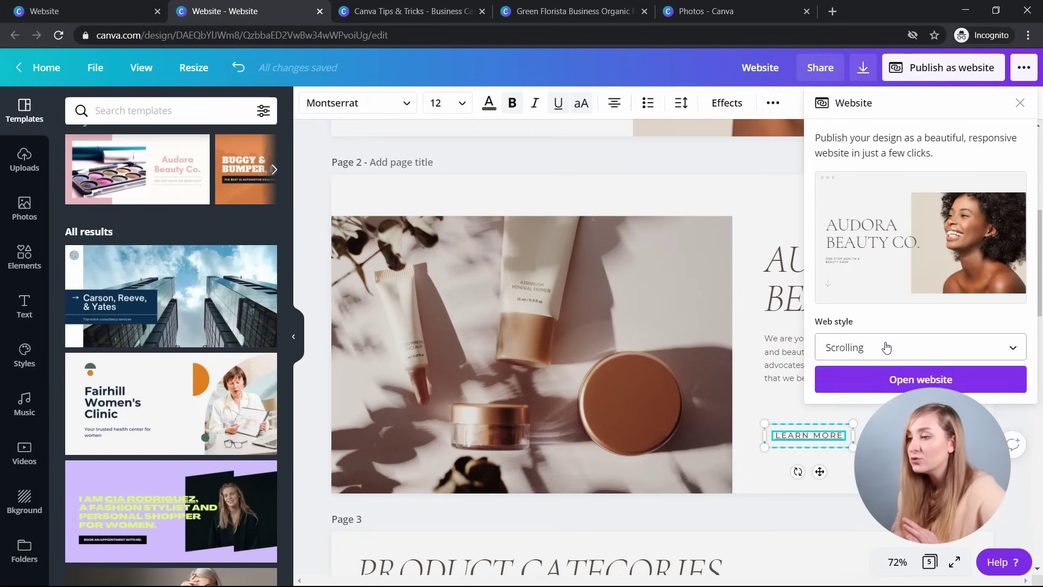
{"action": "left_click", "coordinate": [891, 379]}
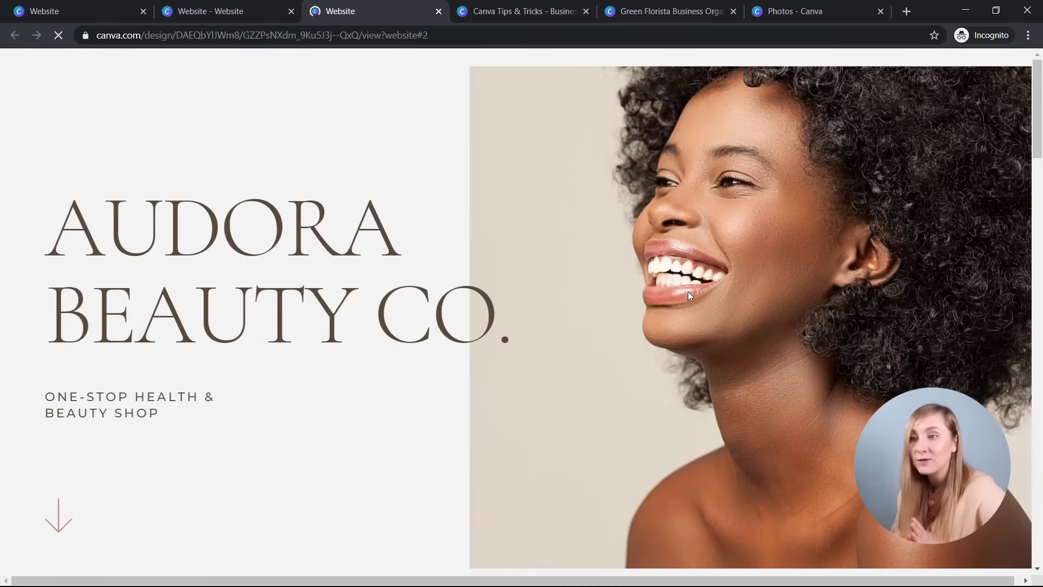
{"action": "left_click", "coordinate": [339, 28]}
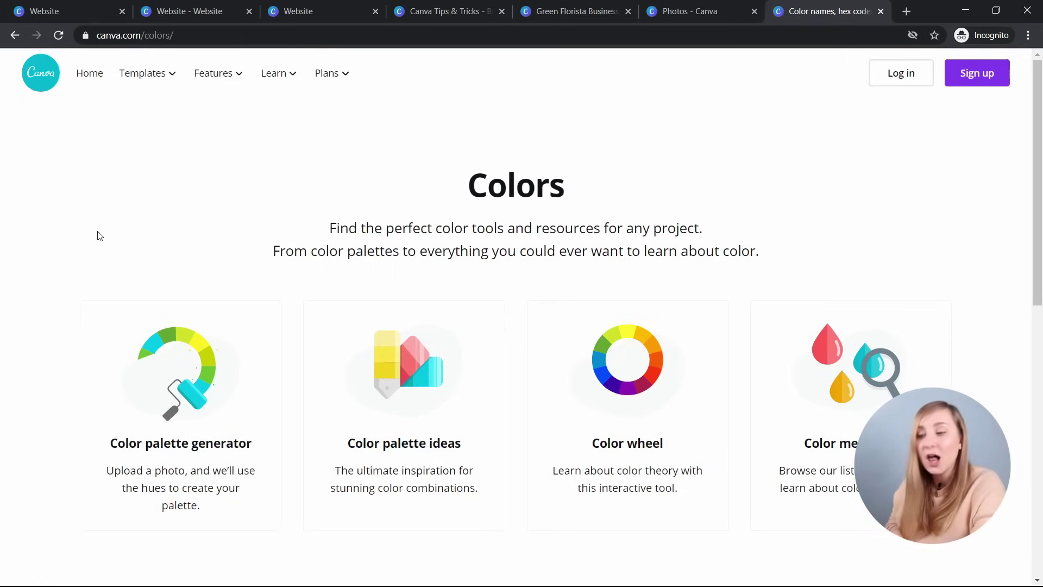
Scroll to the colour meanings grid and open the Midnight Blue meaning page.
{"action": "scroll", "coordinate": [98, 233], "scroll_direction": "down", "scroll_amount": 2}
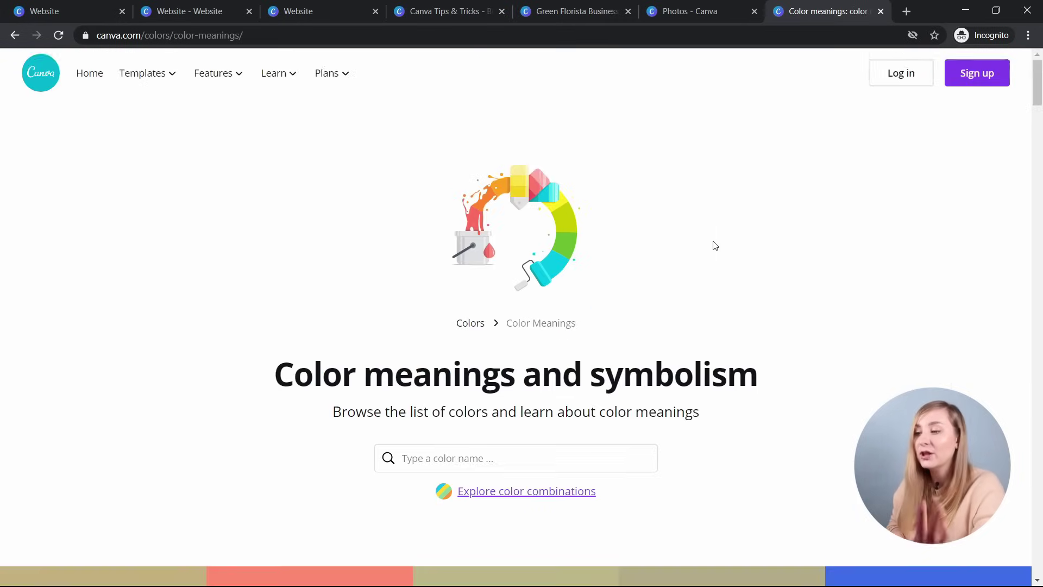
{"action": "scroll", "coordinate": [713, 241], "scroll_direction": "down", "scroll_amount": 10}
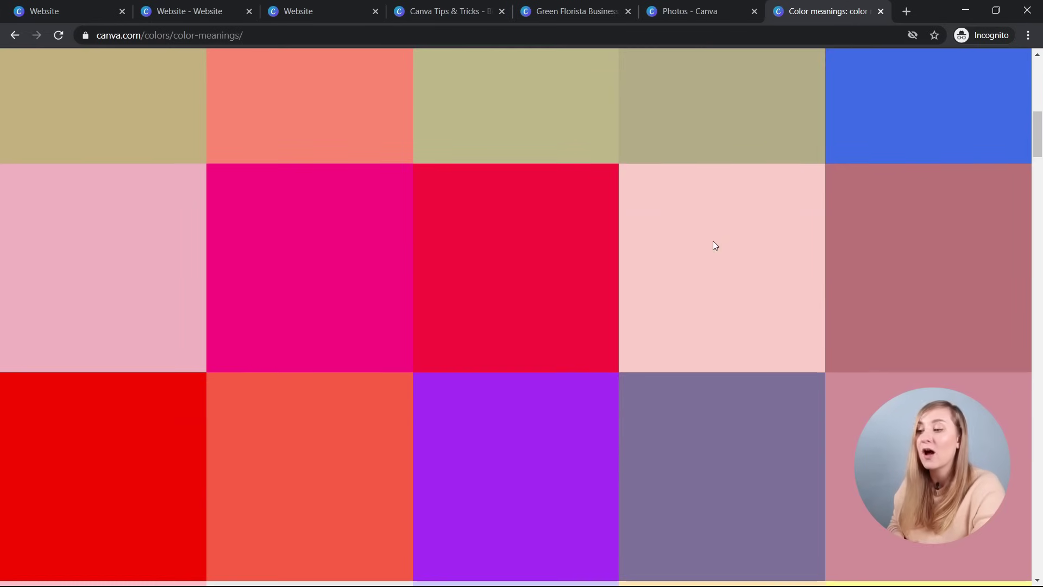
{"action": "scroll", "coordinate": [703, 238], "scroll_direction": "down", "scroll_amount": 4}
{"action": "scroll", "coordinate": [247, 261], "scroll_direction": "down", "scroll_amount": 12}
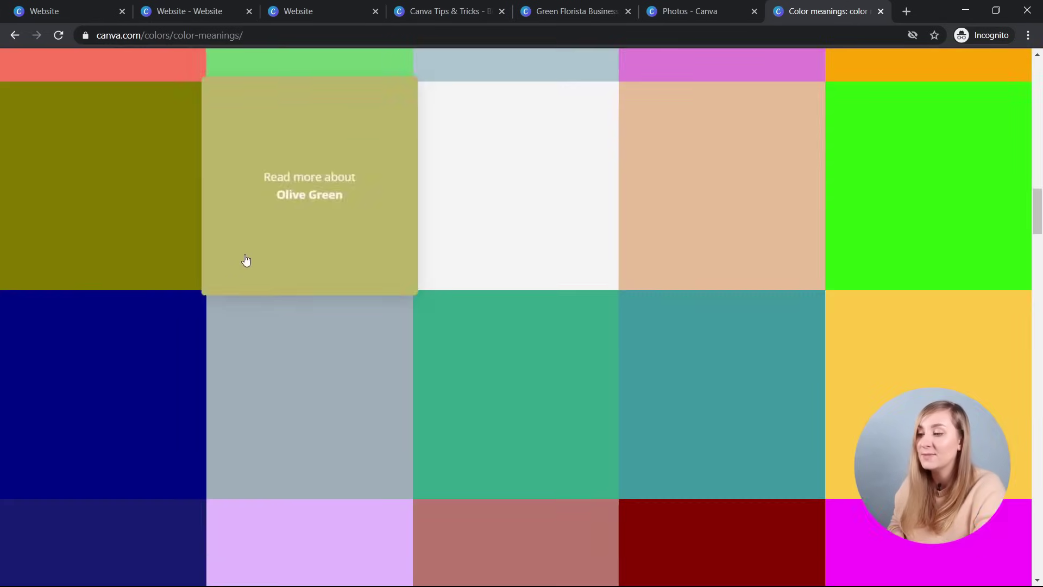
{"action": "scroll", "coordinate": [246, 260], "scroll_direction": "down", "scroll_amount": 4}
{"action": "left_click", "coordinate": [167, 243]}
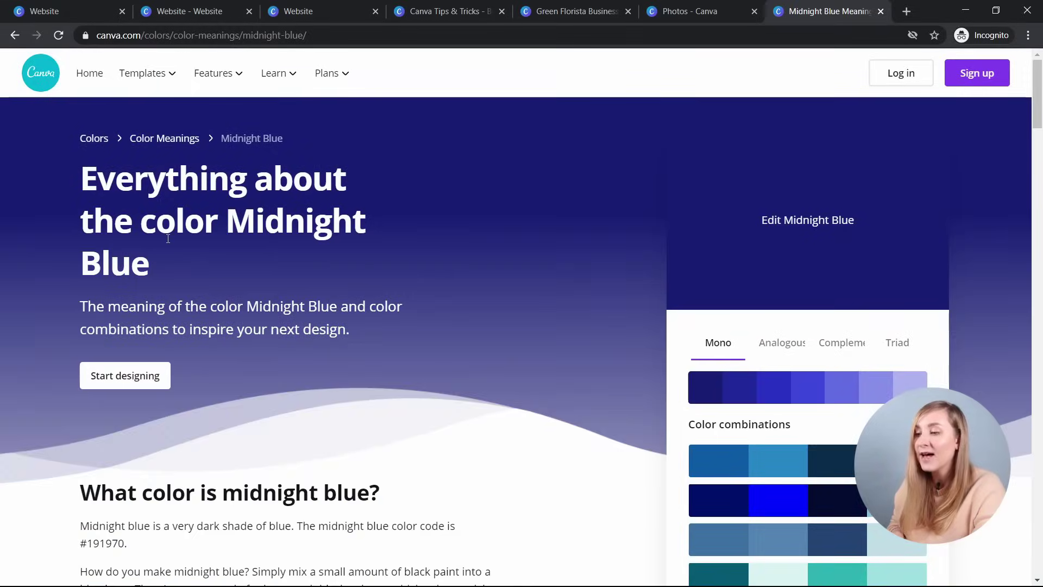
{"action": "scroll", "coordinate": [168, 239], "scroll_direction": "down", "scroll_amount": 14}
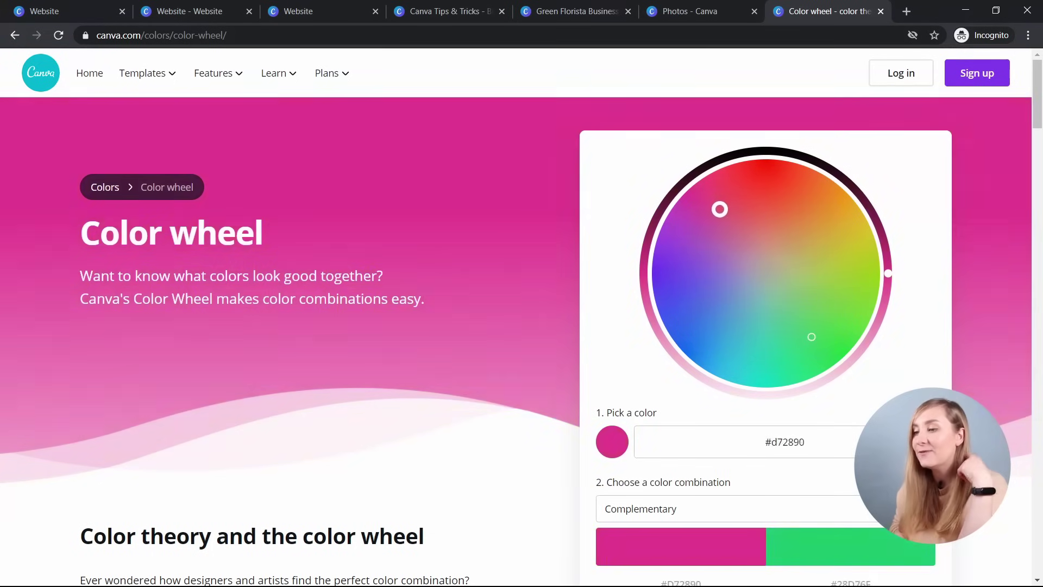
Show an Analogous combination on the colour wheel, copy the magenta hex code, and open a palette's details.
{"action": "scroll", "coordinate": [748, 294], "scroll_direction": "down", "scroll_amount": 7}
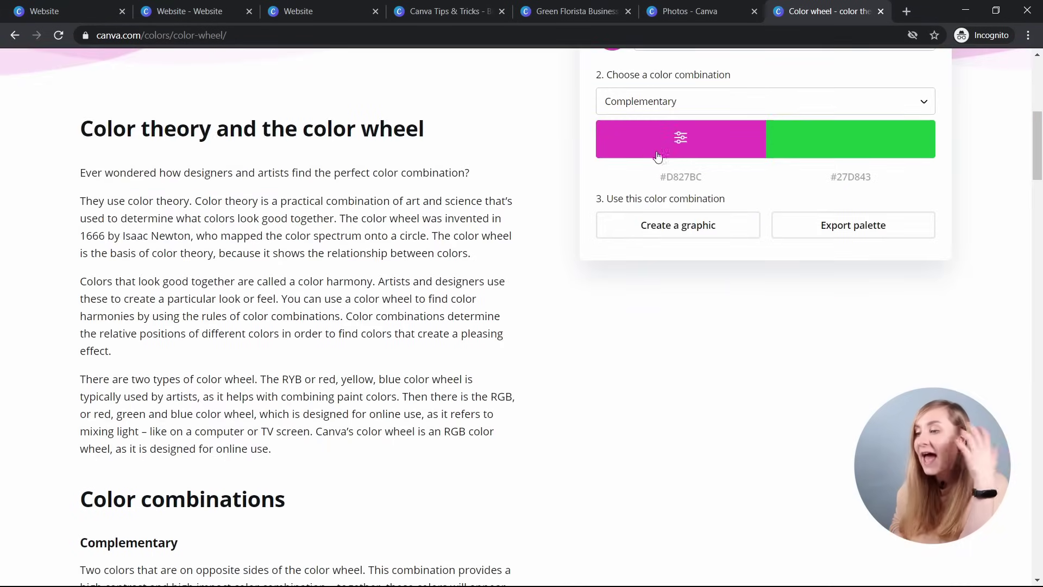
{"action": "left_click", "coordinate": [663, 101]}
{"action": "left_click", "coordinate": [670, 159]}
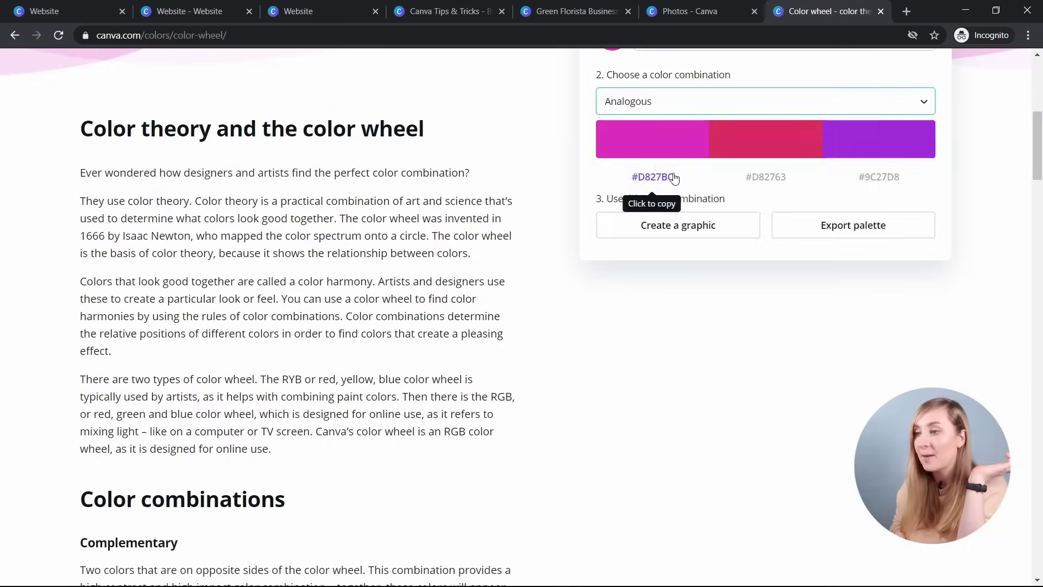
{"action": "left_click", "coordinate": [674, 101]}
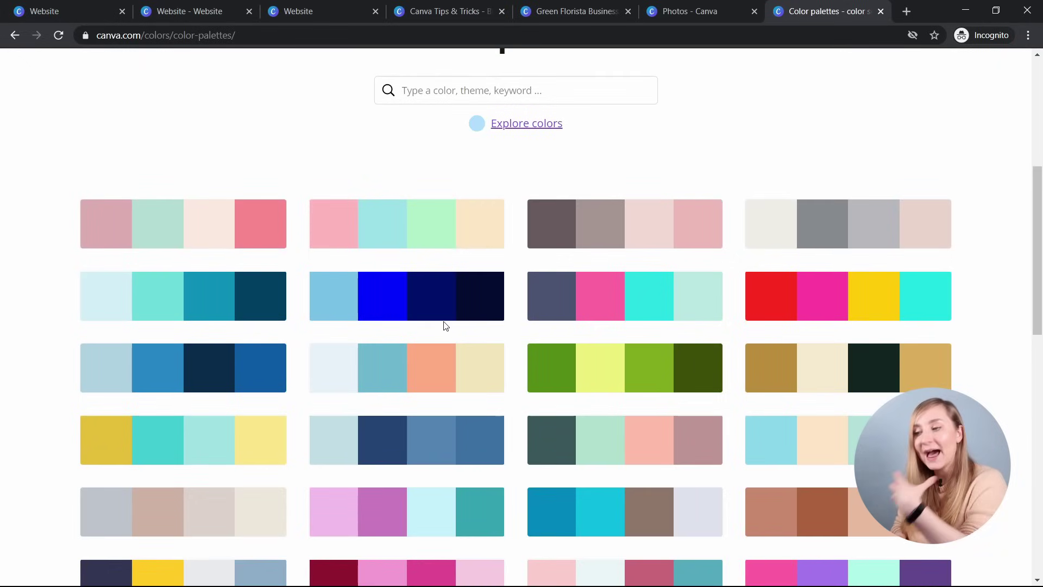
{"action": "scroll", "coordinate": [451, 320], "scroll_direction": "down", "scroll_amount": 3}
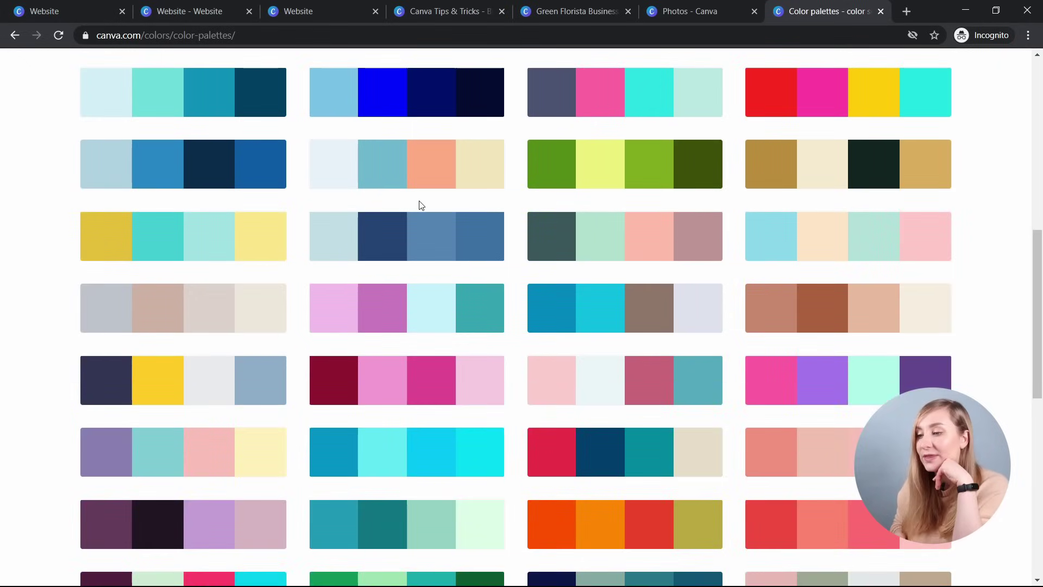
{"action": "left_click", "coordinate": [421, 242]}
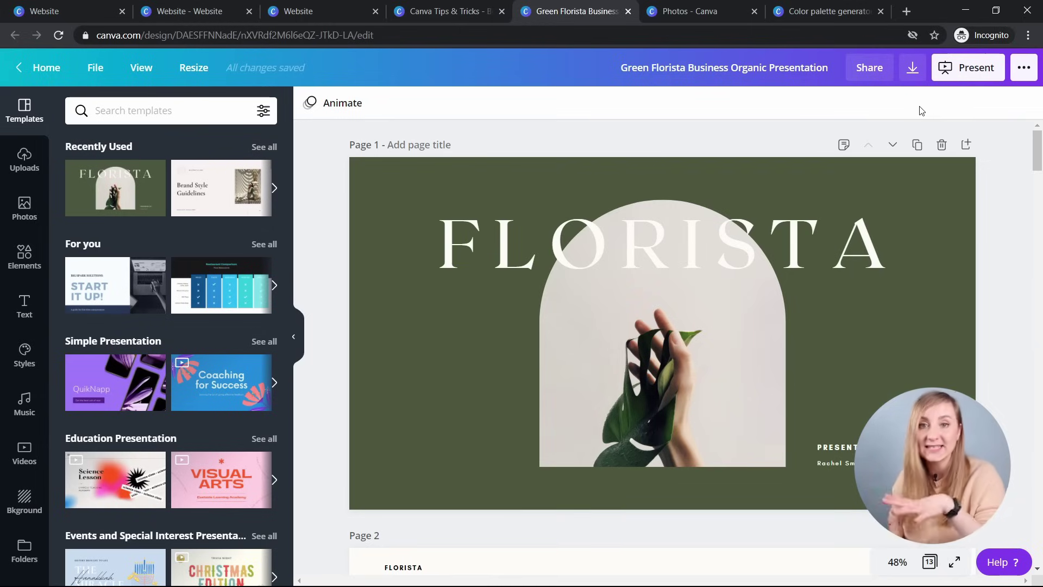
Present the Florista deck in Presenter view and edit its speaker notes.
{"action": "left_click", "coordinate": [969, 67]}
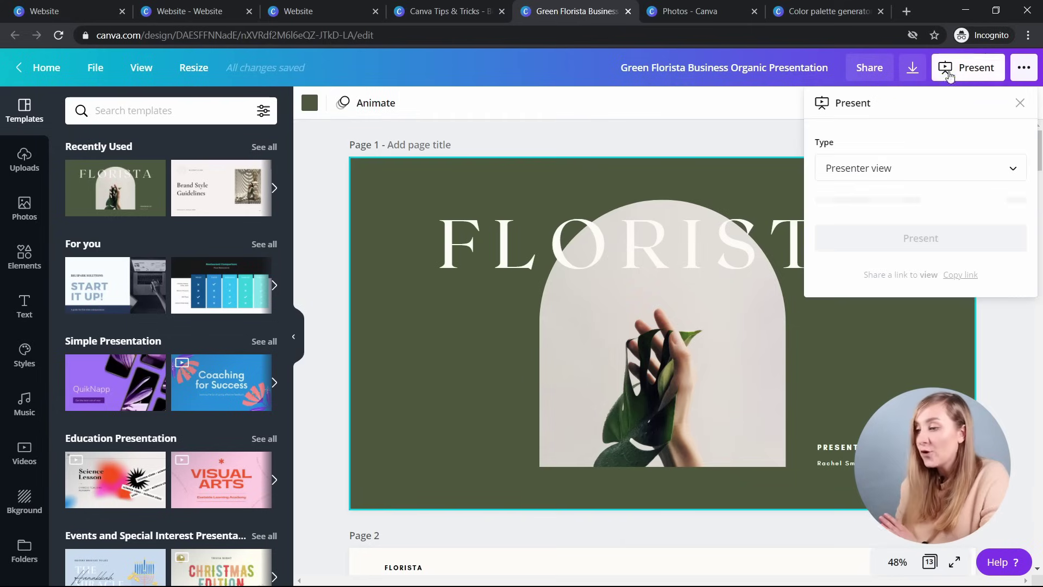
{"action": "left_click", "coordinate": [888, 168]}
{"action": "left_click", "coordinate": [878, 183]}
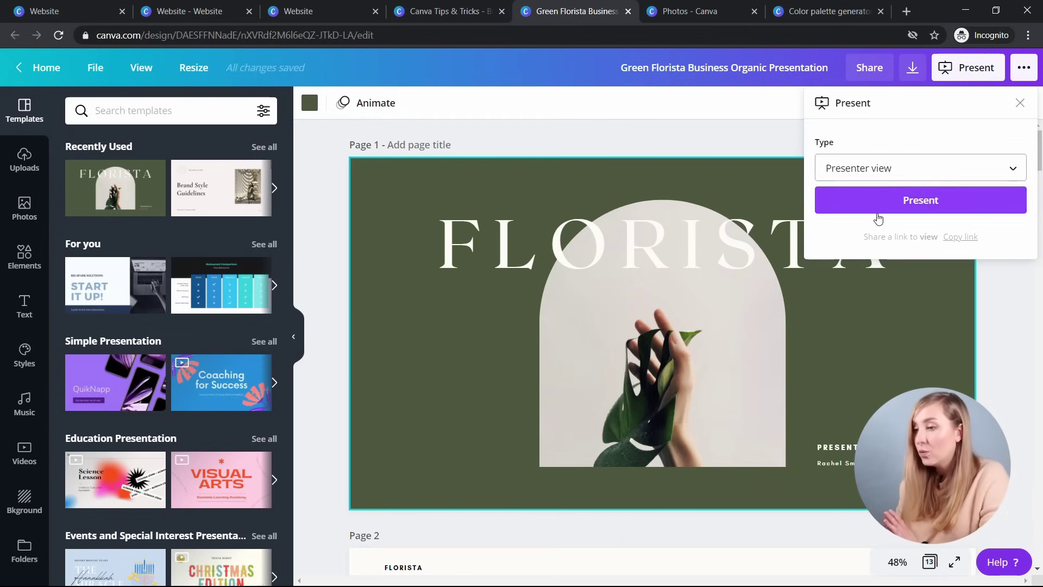
{"action": "left_click", "coordinate": [876, 213]}
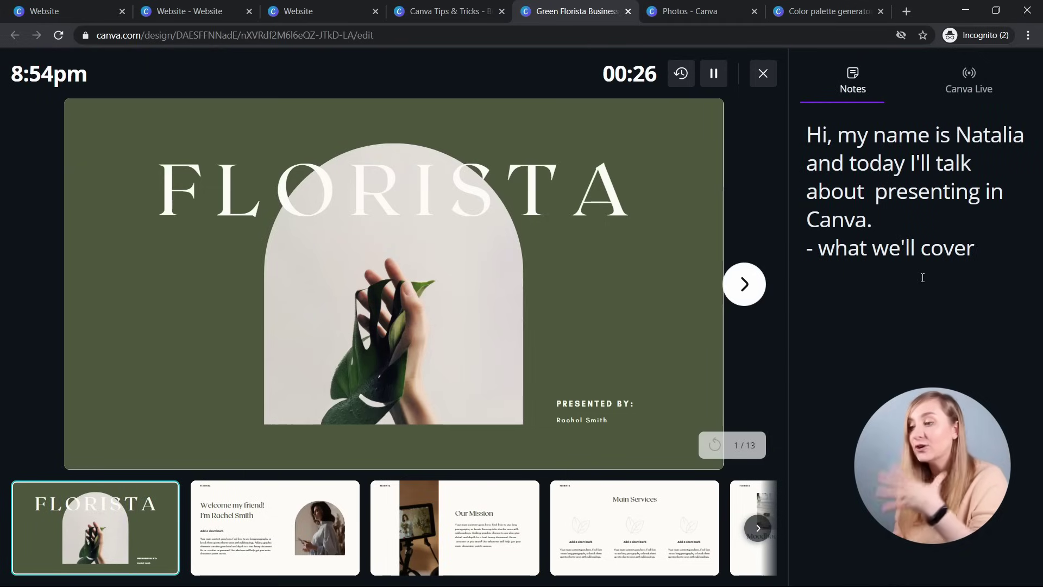
{"action": "left_click", "coordinate": [893, 237]}
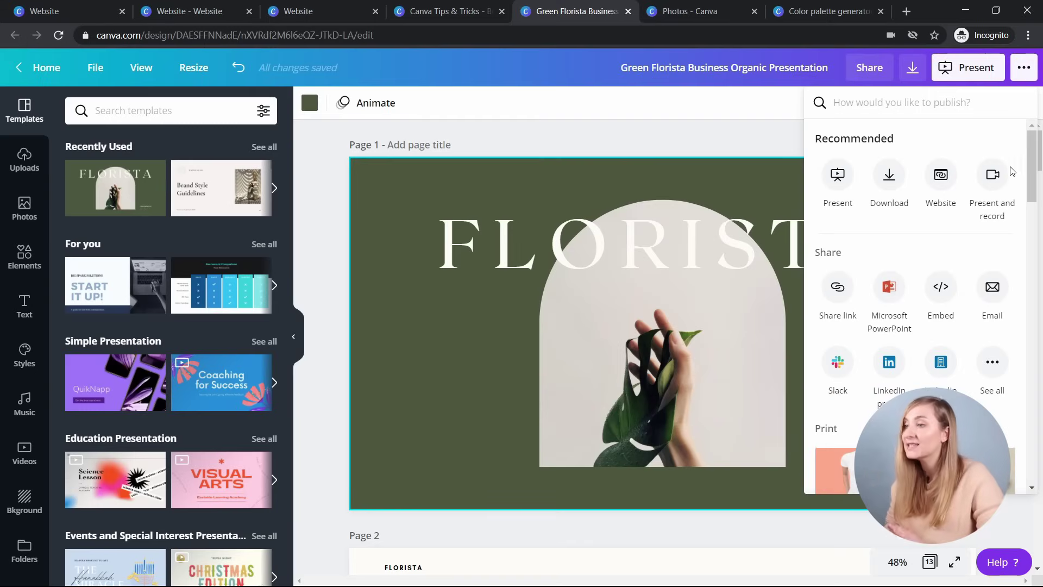
Start a Present and record session from the recording studio.
{"action": "left_click", "coordinate": [1001, 179]}
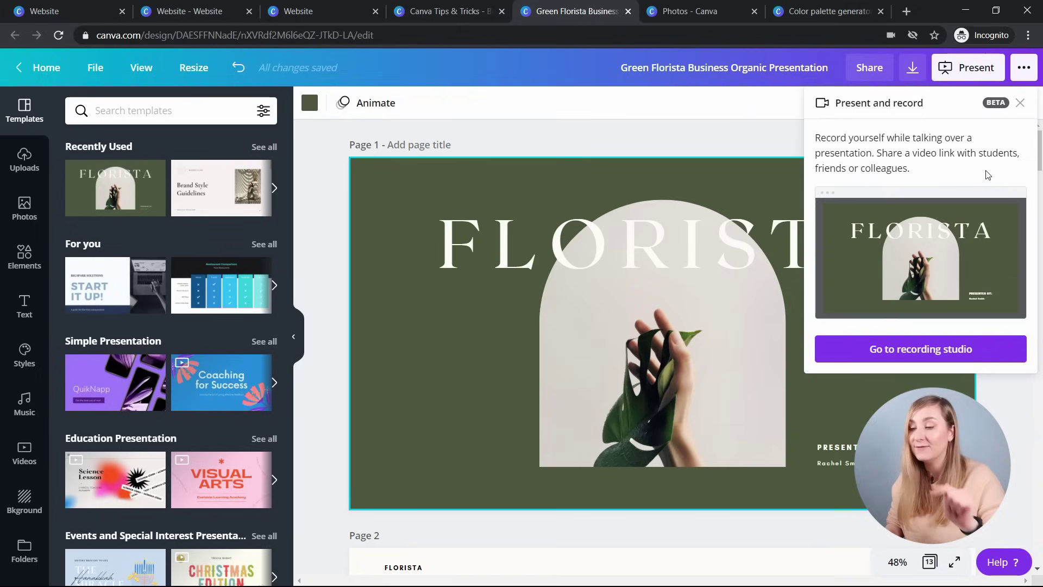
{"action": "left_click", "coordinate": [885, 347]}
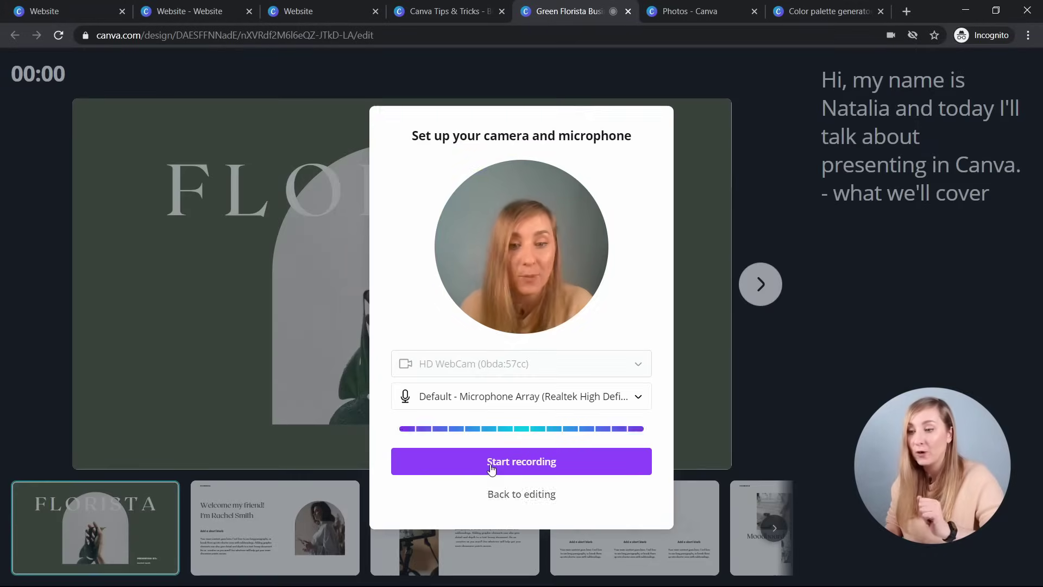
{"action": "left_click", "coordinate": [491, 467]}
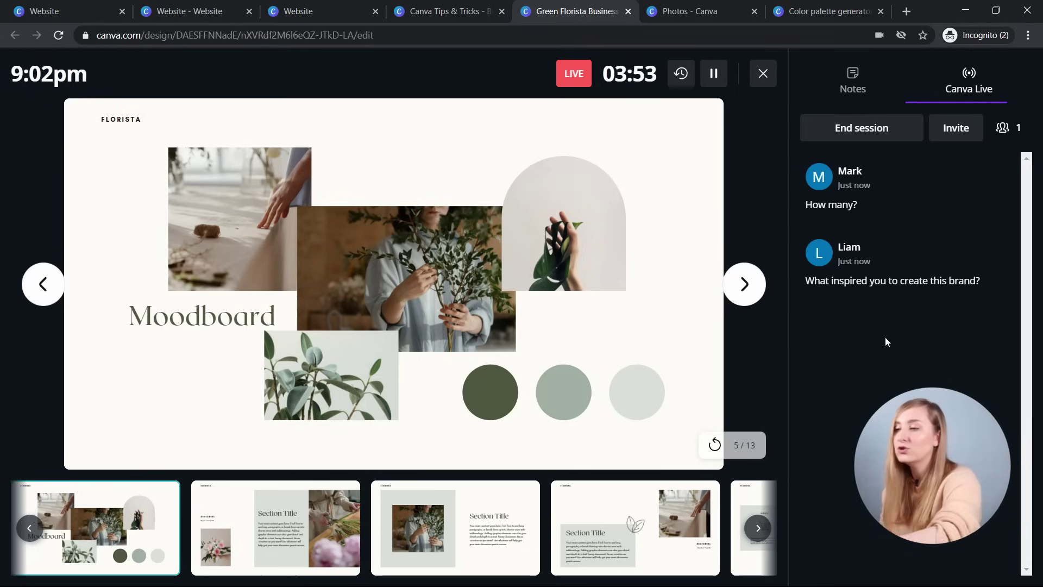
Show the Canva Live audience question 'How many?' full screen over the slides.
{"action": "left_click", "coordinate": [834, 190]}
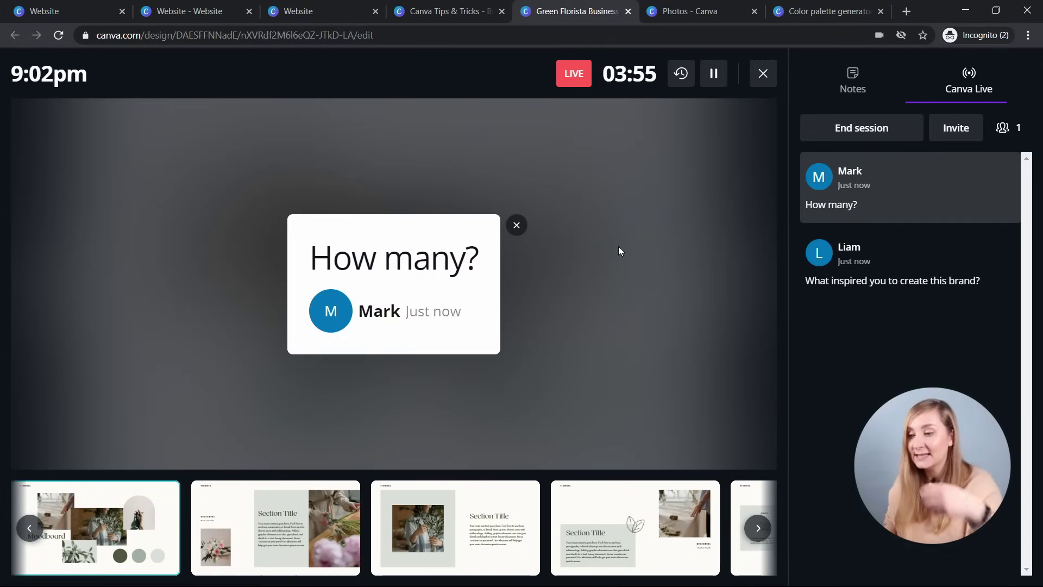